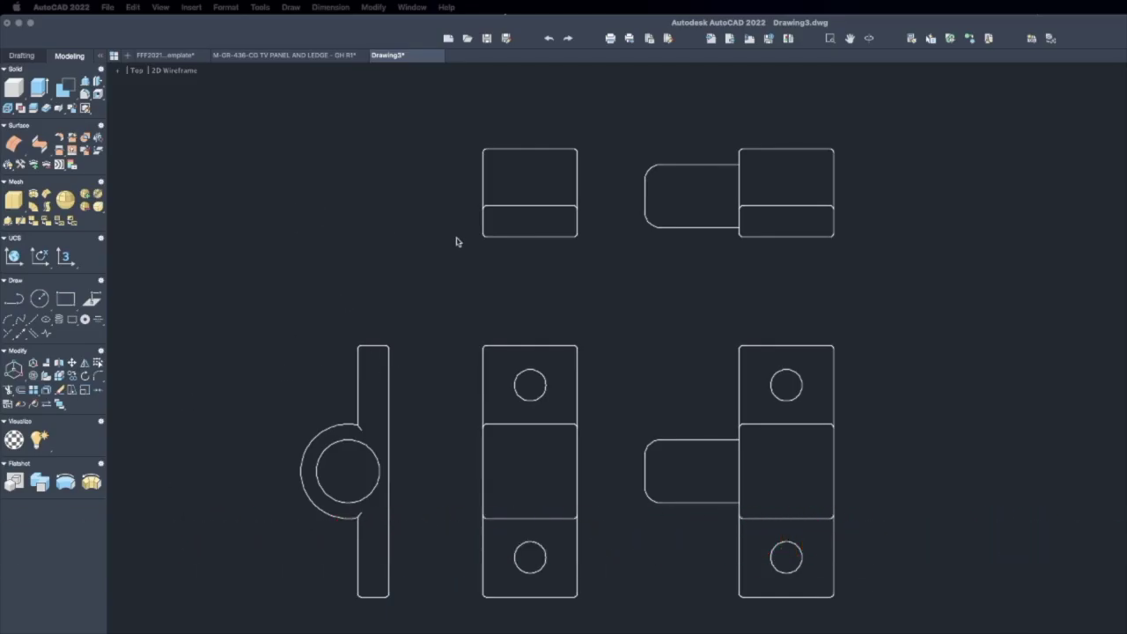
- Switch the drawing of the part's flat views to the SW Isometric view
scroll(527, 293, "down", 4)
scroll(557, 282, "up", 4)
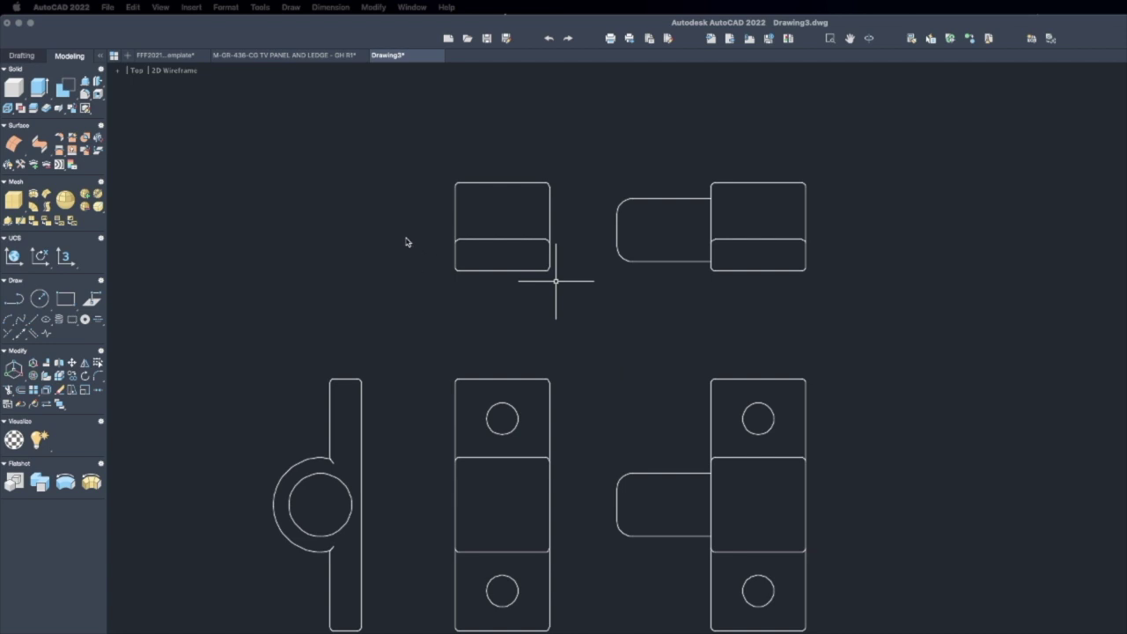
scroll(346, 227, "down", 3)
middle_click_drag(396, 256, 480, 293)
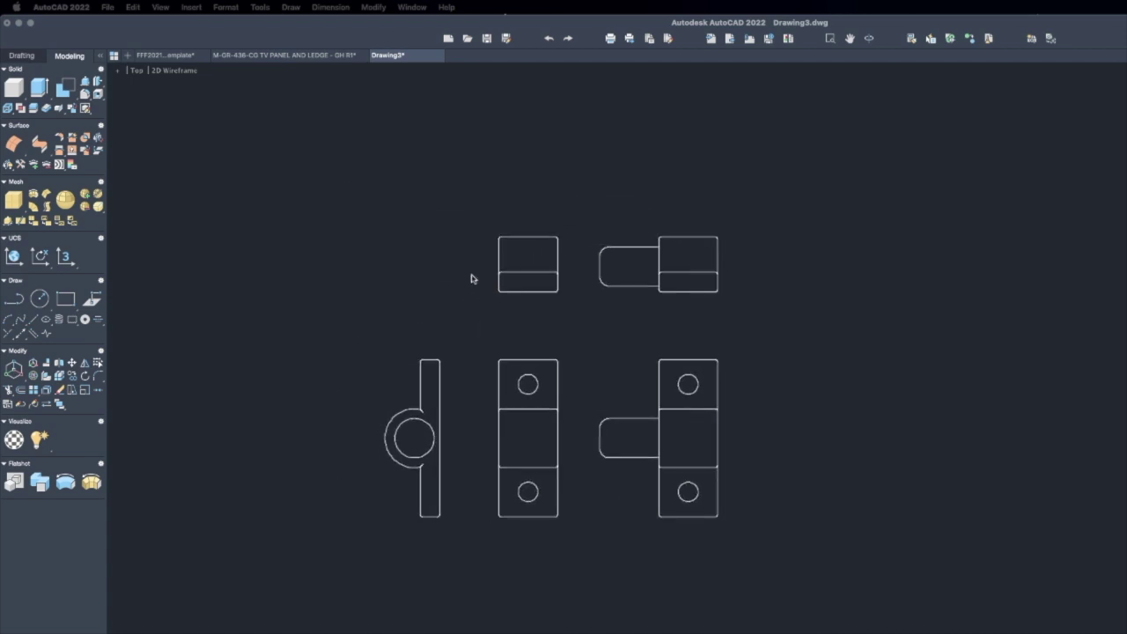
left_click(135, 73)
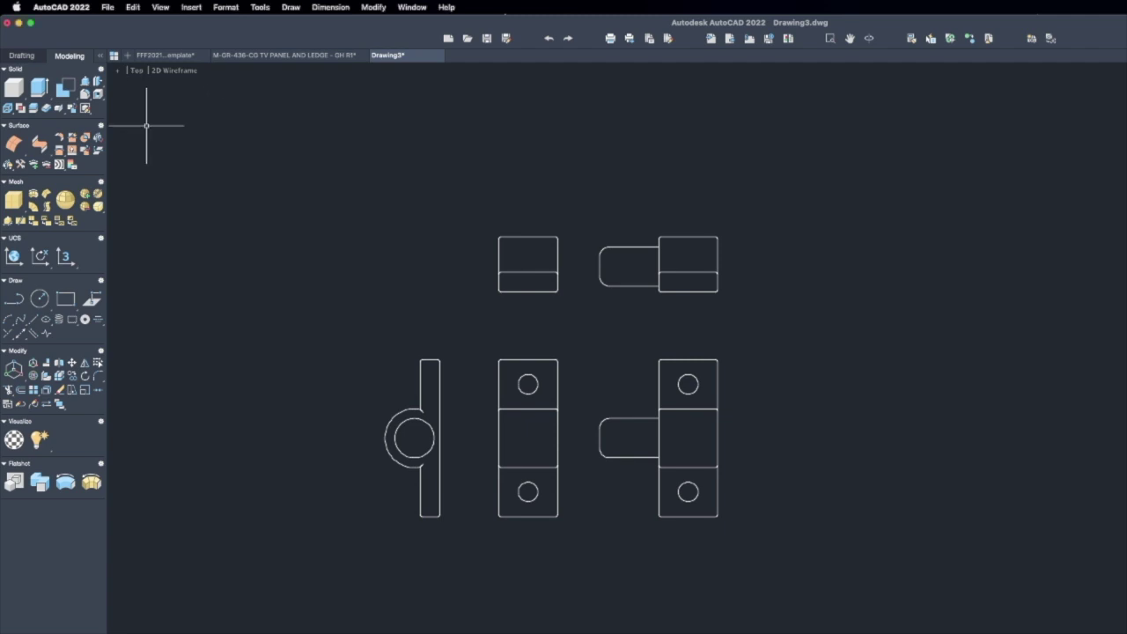
left_click(137, 76)
left_click(193, 176)
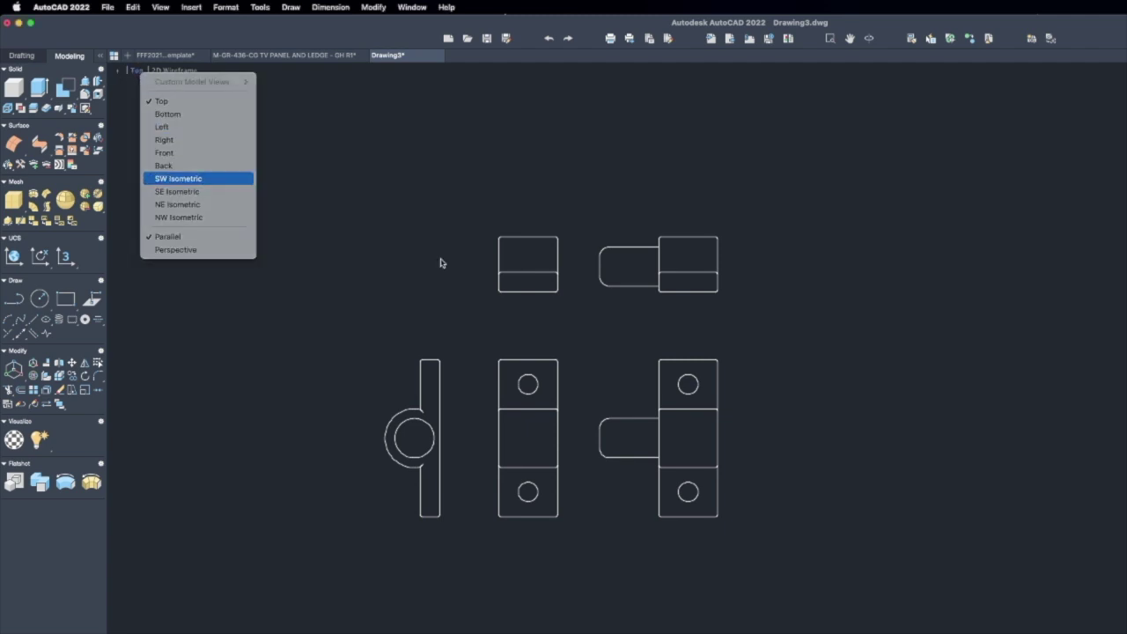
scroll(728, 327, "down", 3)
middle_click_drag(727, 327, 511, 375)
scroll(568, 291, "up", 3)
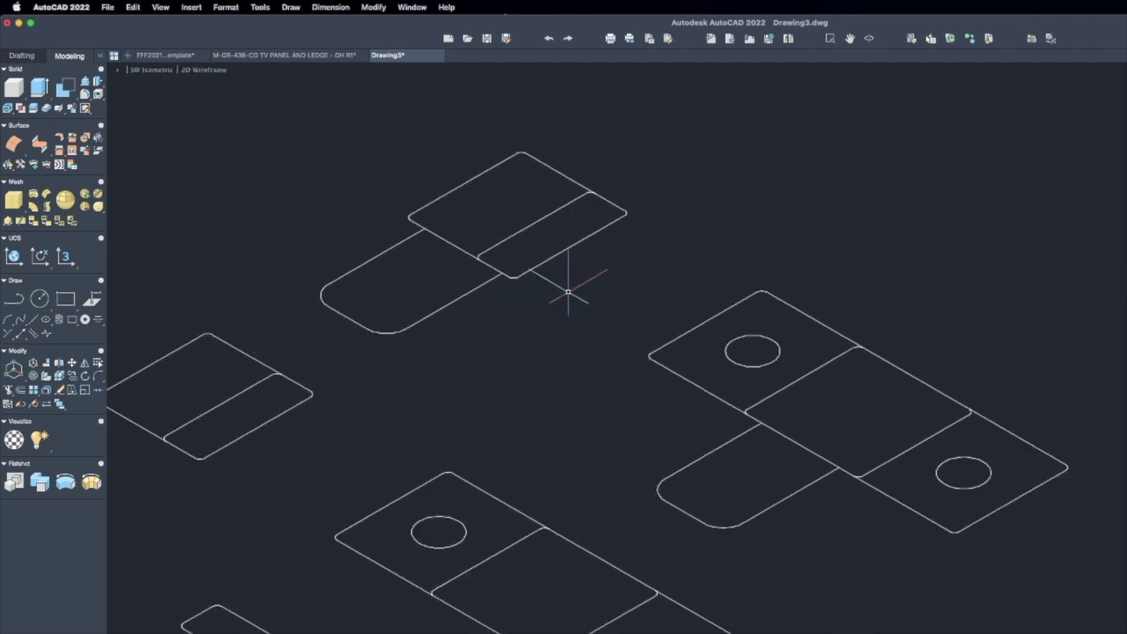
- Measure the width of the narrow base strip in the smaller view with the projecting pin
key("Return")
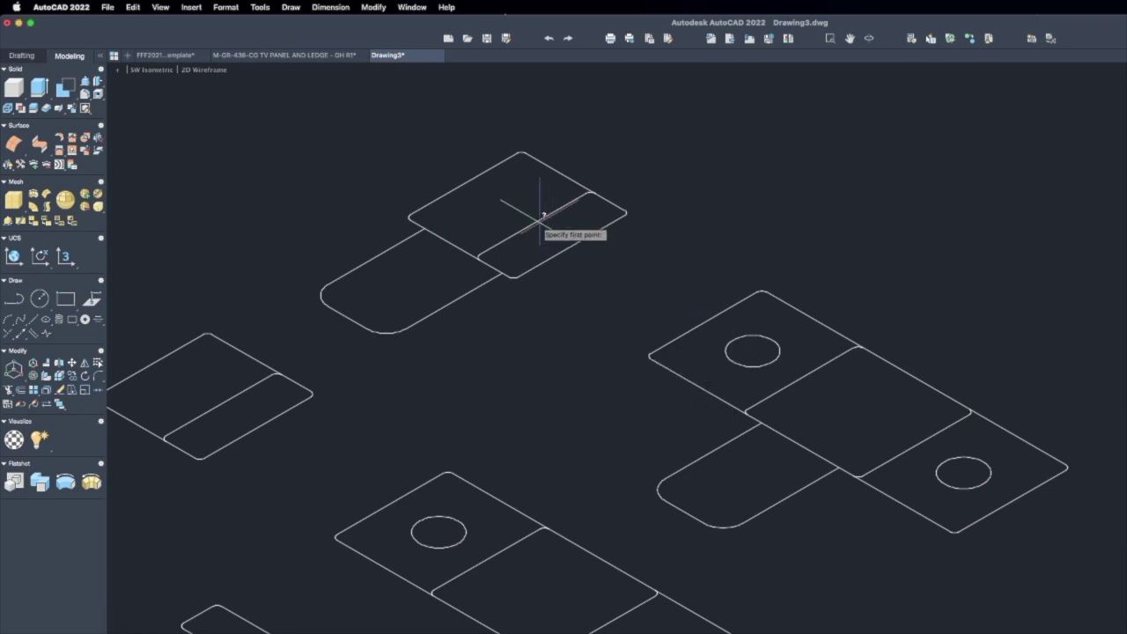
left_click(536, 225)
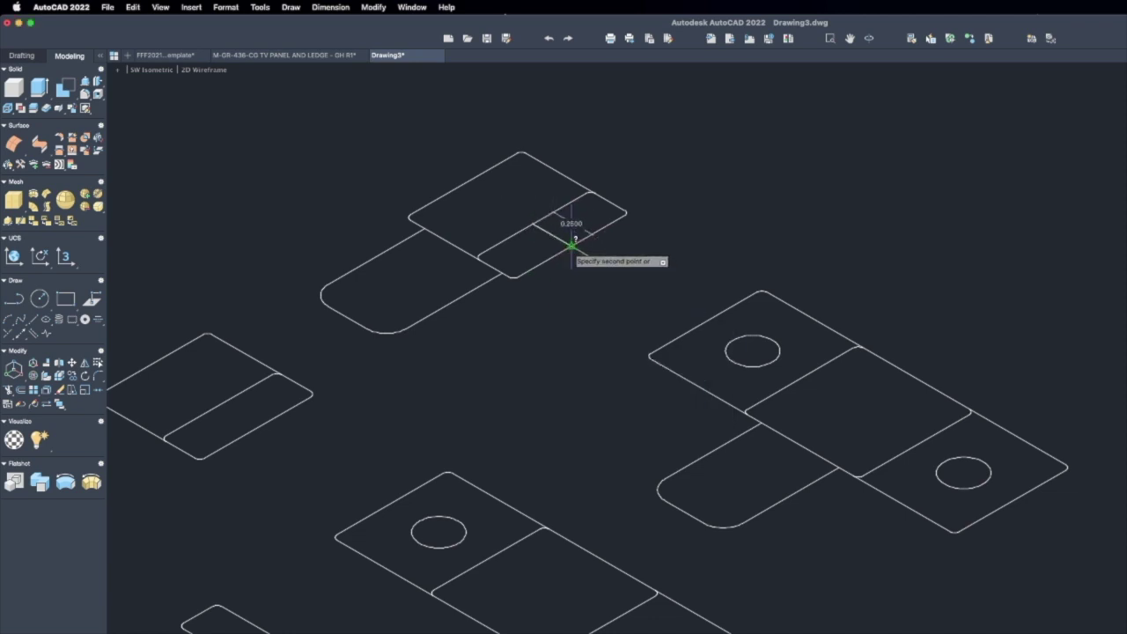
left_click(572, 245)
- Turn two diagonally opposite rounded corners of the two-hole plate outline with the projecting pin into sharp corners
scroll(684, 425, "up", 4)
scroll(682, 416, "down", 2)
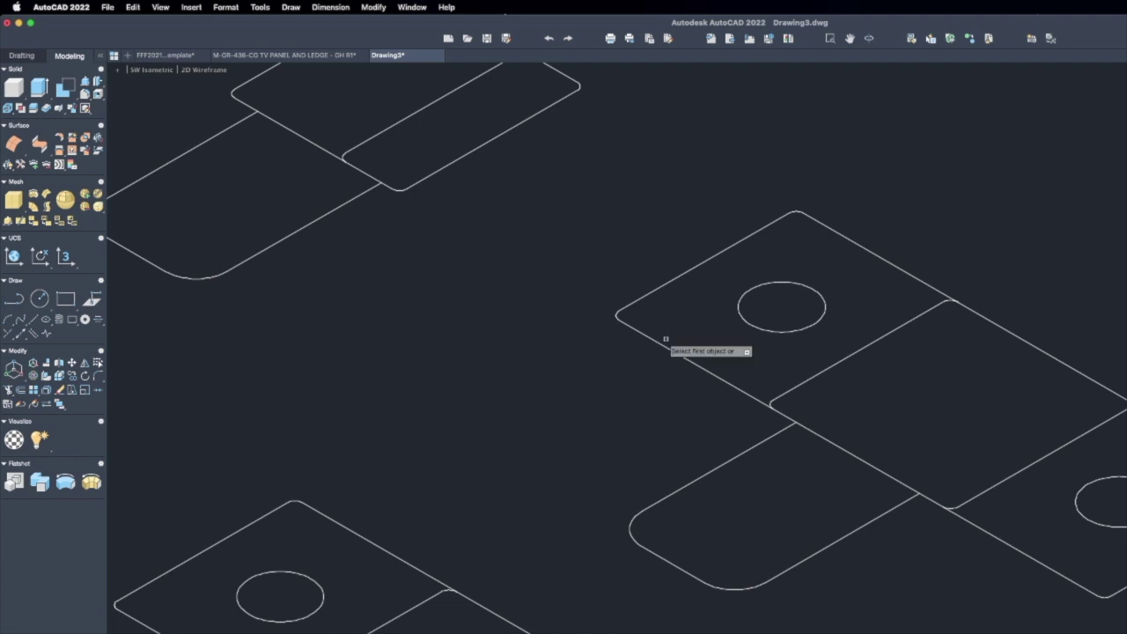
left_click(637, 301)
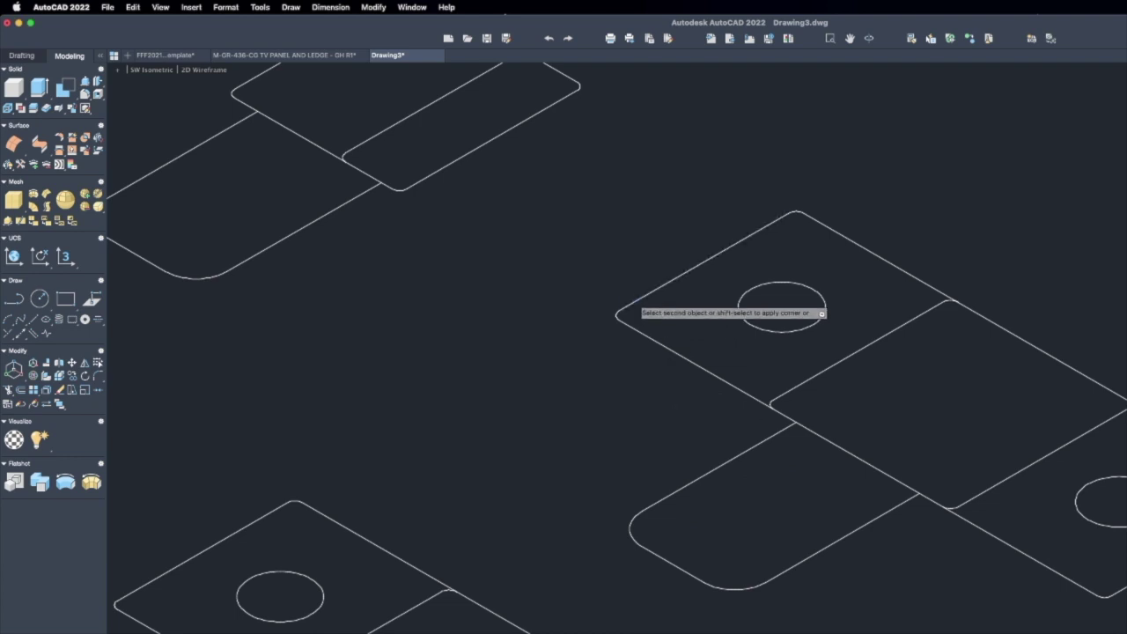
left_click(634, 326)
middle_click_drag(629, 314, 480, 279)
scroll(481, 279, "down", 2)
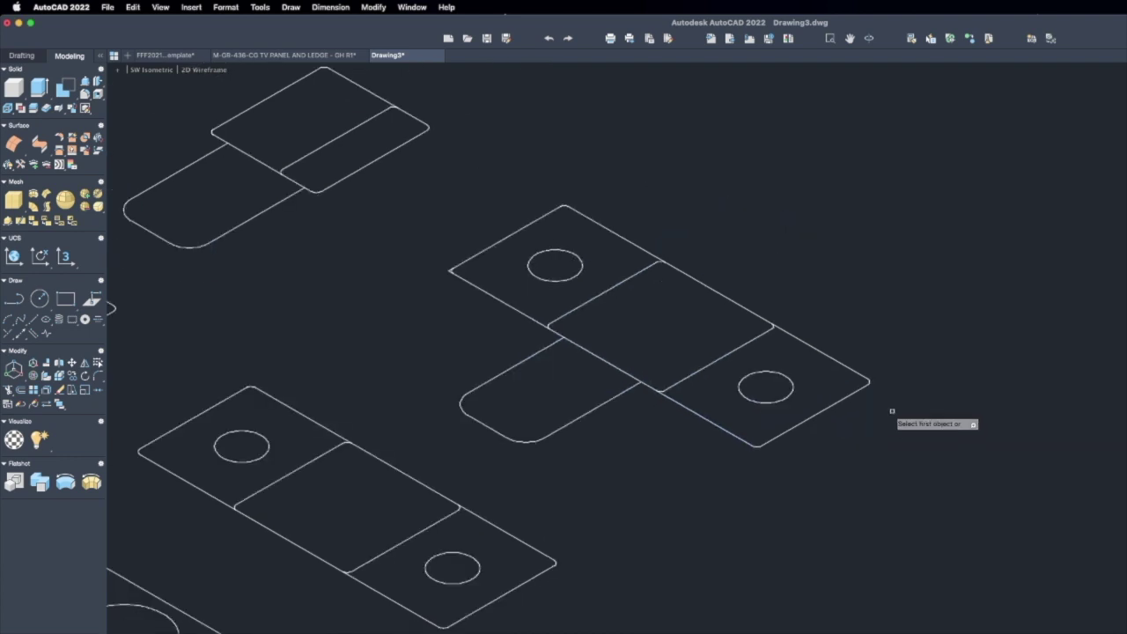
left_click(848, 369)
left_click(856, 392)
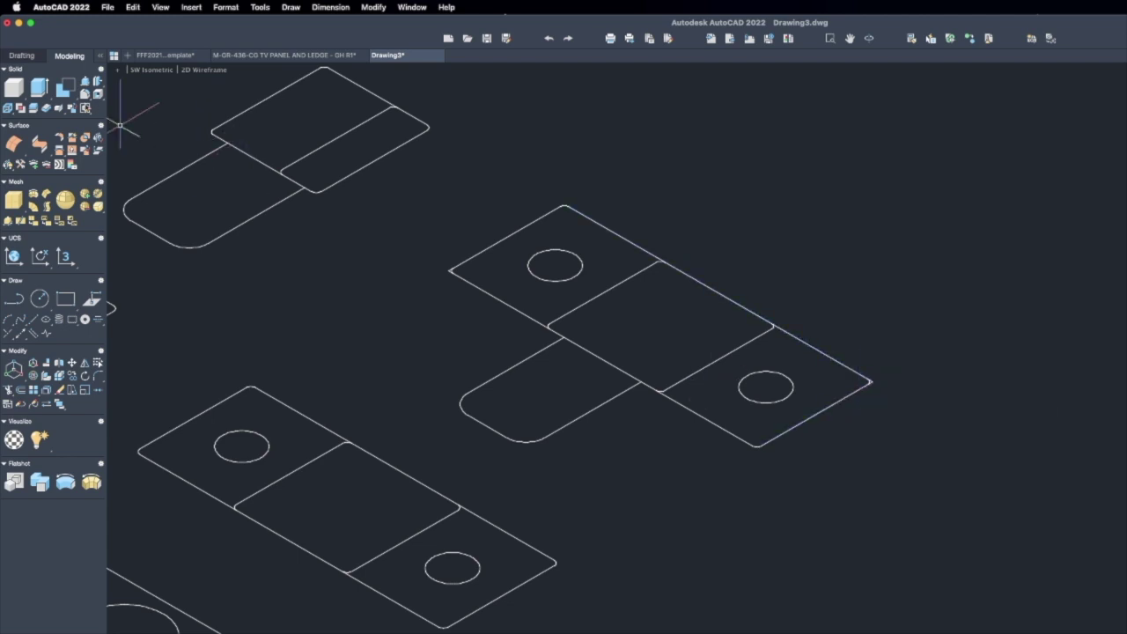
- Draw a 0.75 by 2 solid box, 0.25 high, between the plate outline's two sharpened corners
left_click(16, 91)
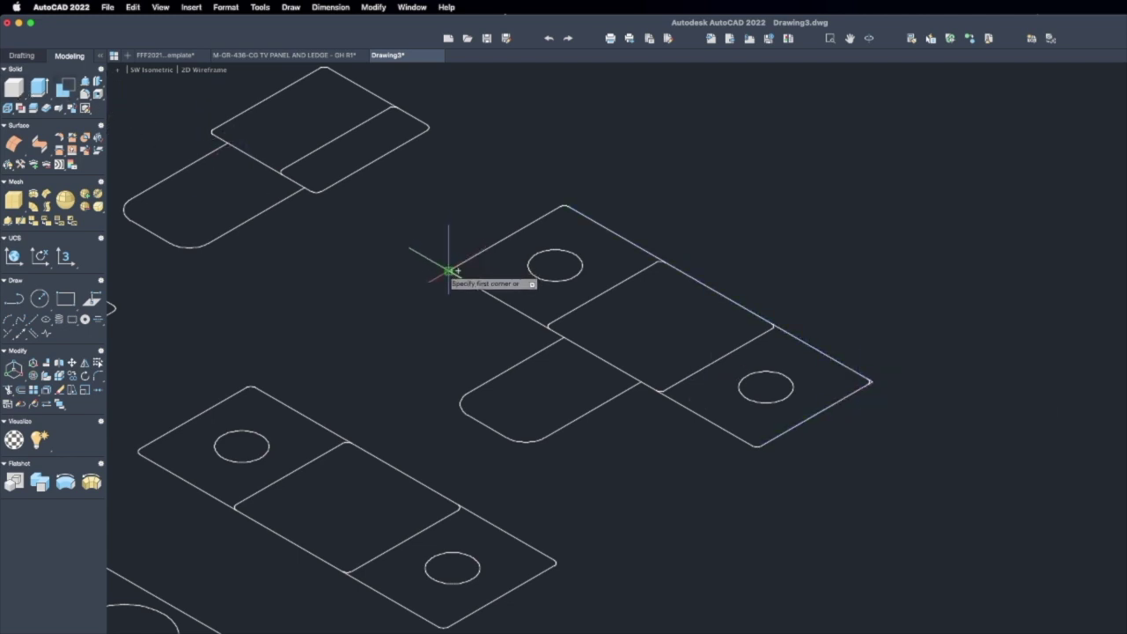
left_click(451, 270)
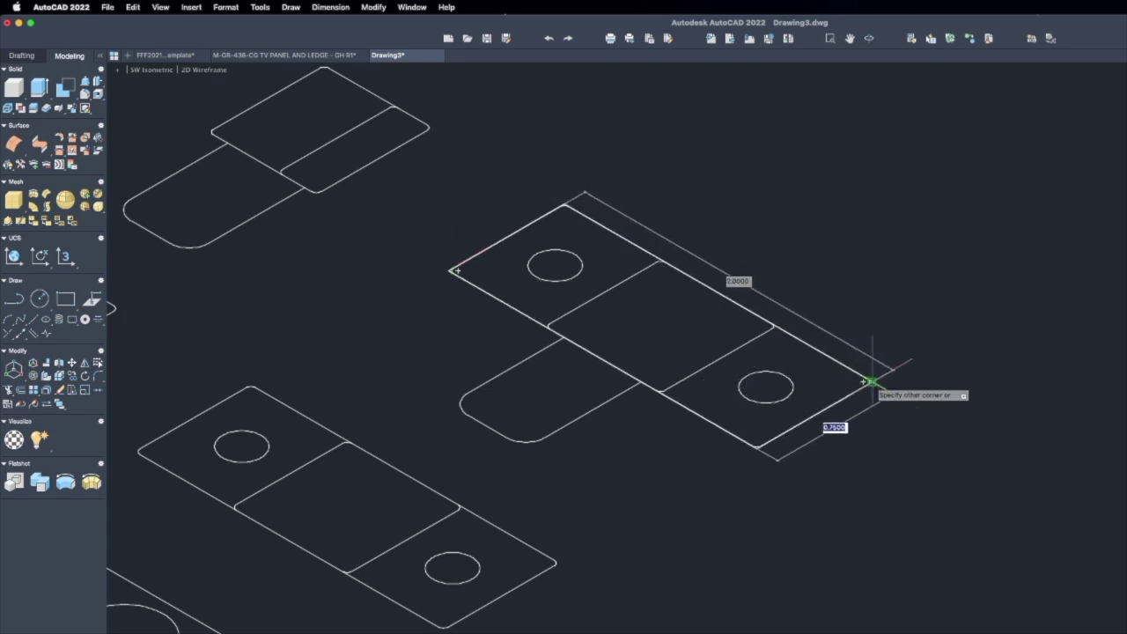
left_click(871, 382)
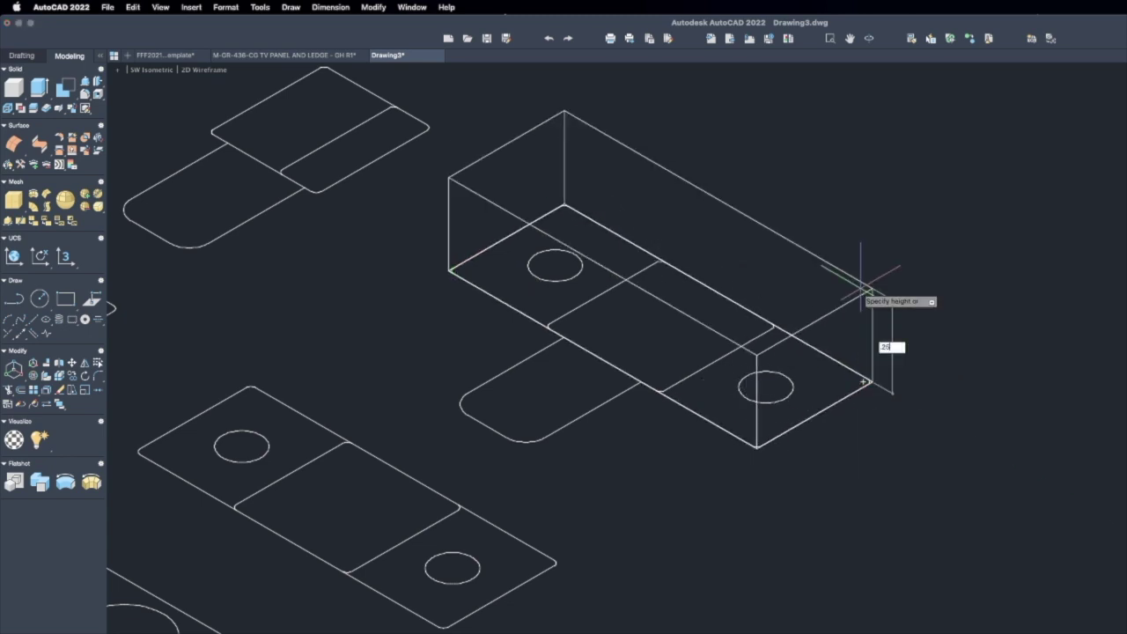
type("25")
key("Return")
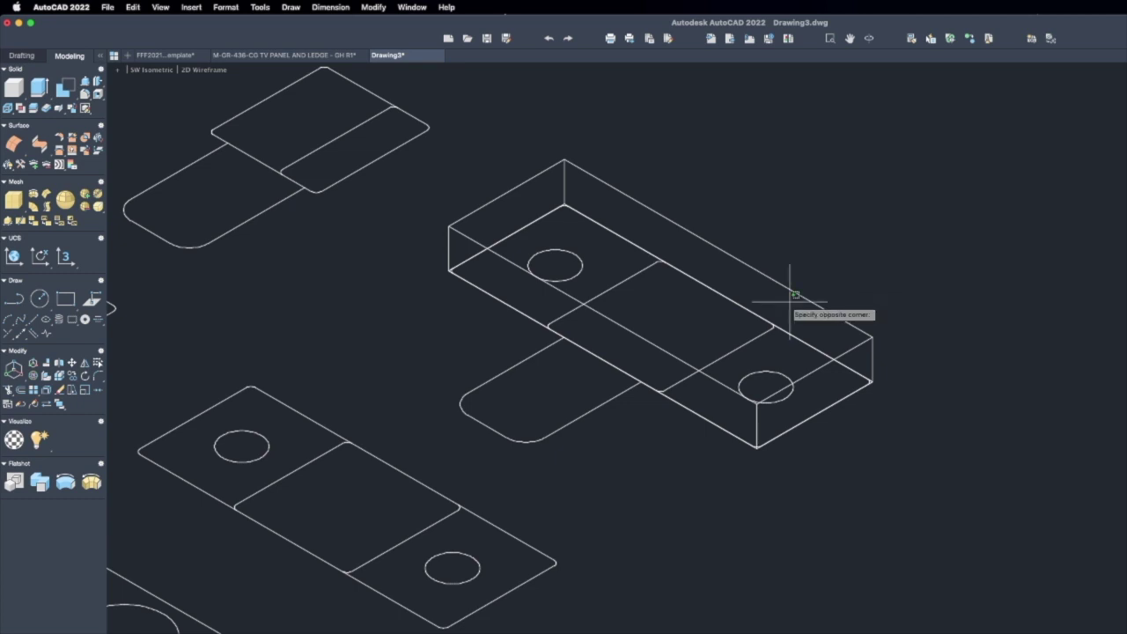
- Move the box 2 units along the X axis, away from the plate outline
left_click(769, 249)
left_click(921, 163)
type("m")
key("Return")
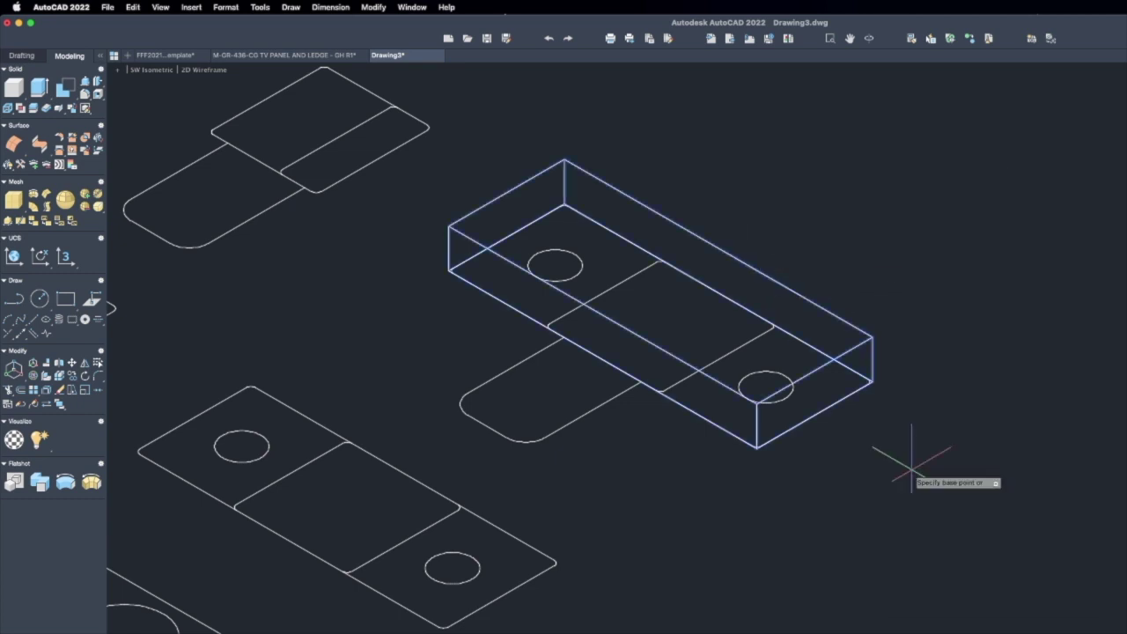
left_click(916, 464)
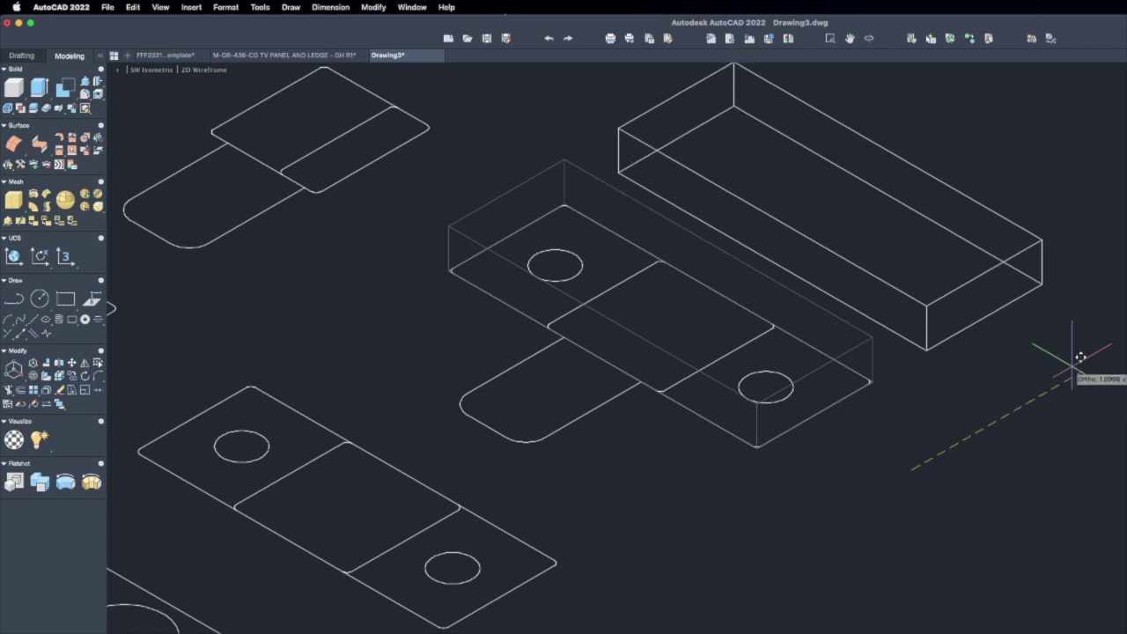
type("2")
key("Return")
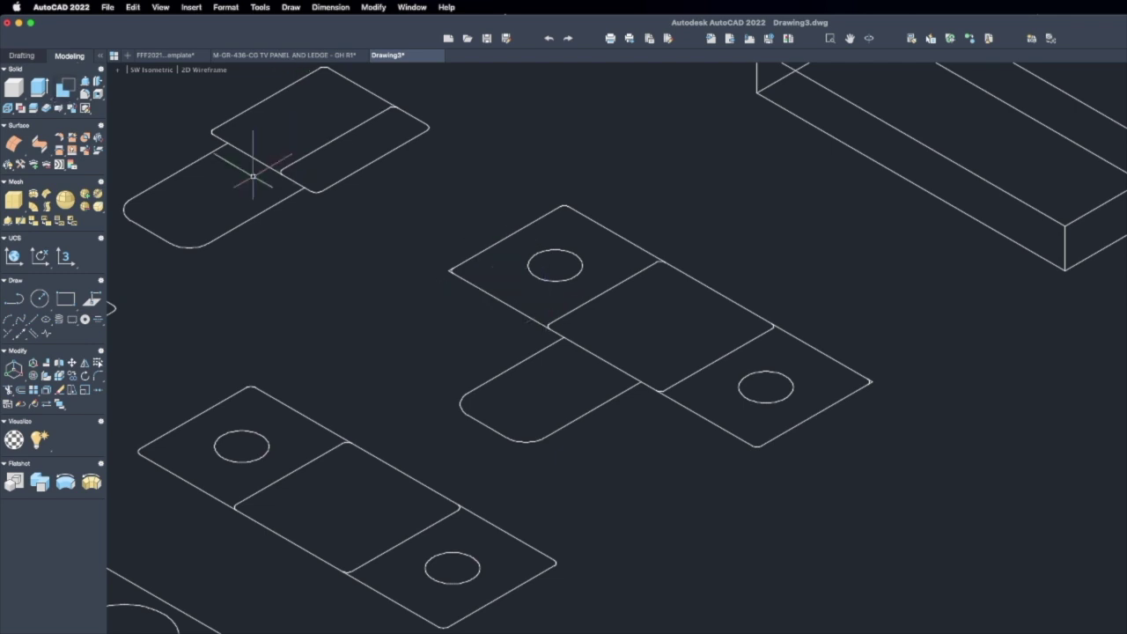
- Draw a tall solid cylinder of 1/8 diameter upward from the centre of the plate outline's rear hole circle
middle_click_drag(744, 388, 715, 421)
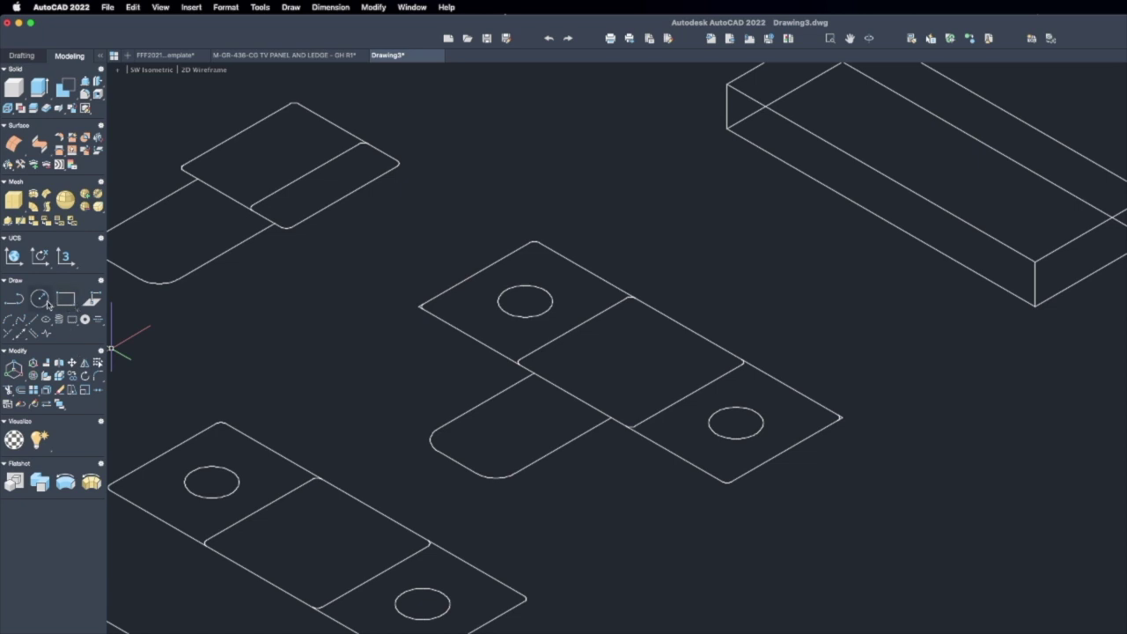
left_click(14, 84)
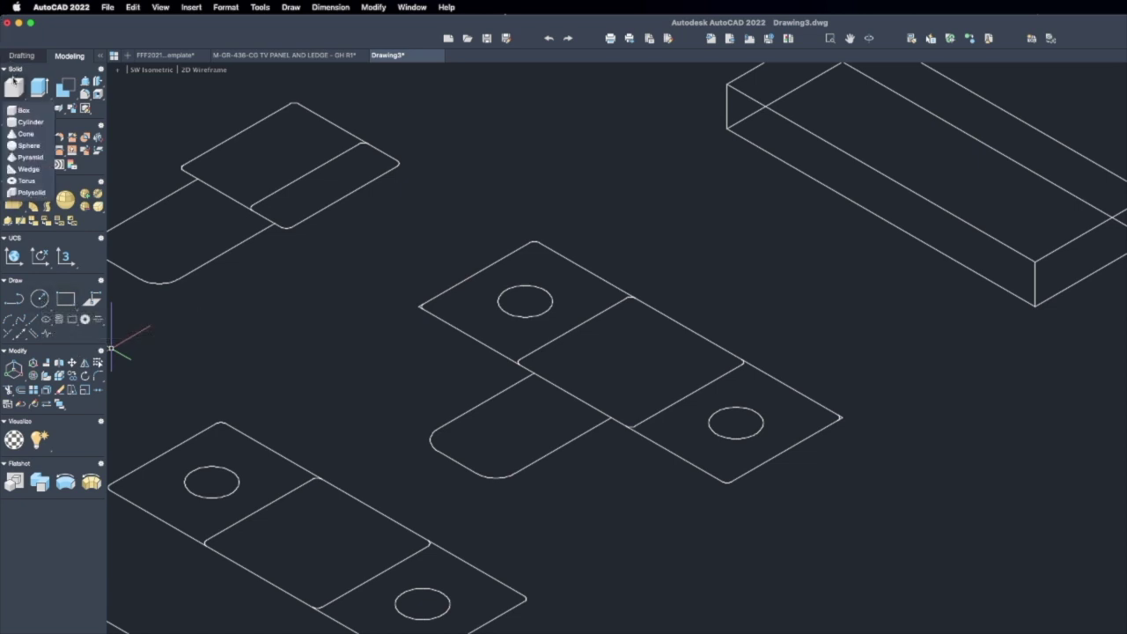
left_click(26, 121)
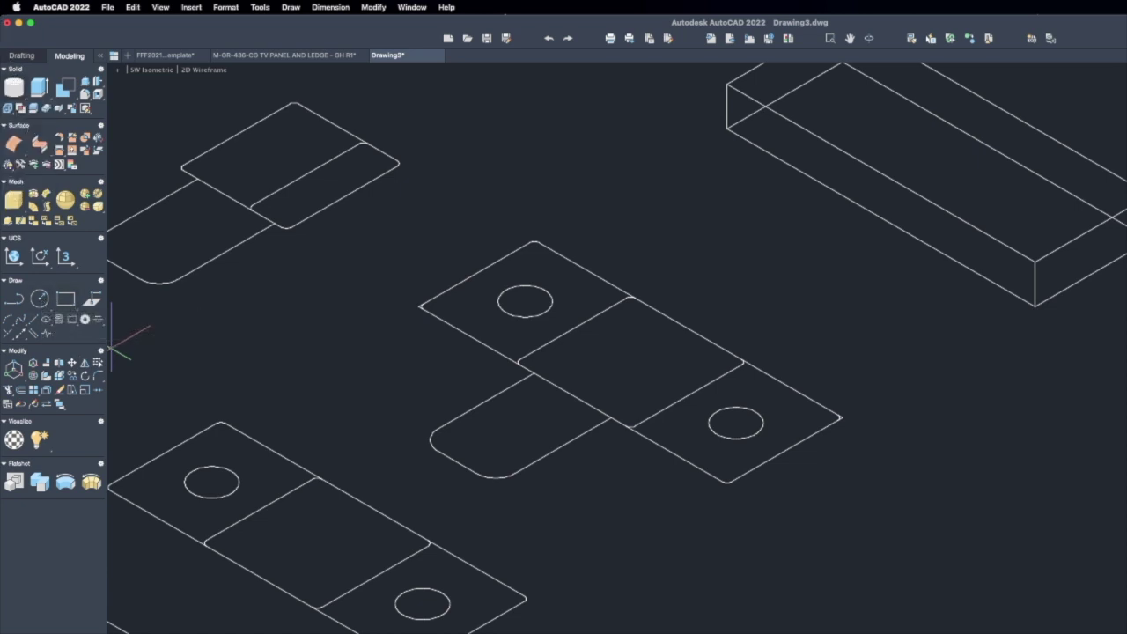
left_click(525, 302)
scroll(529, 300, "up", 4)
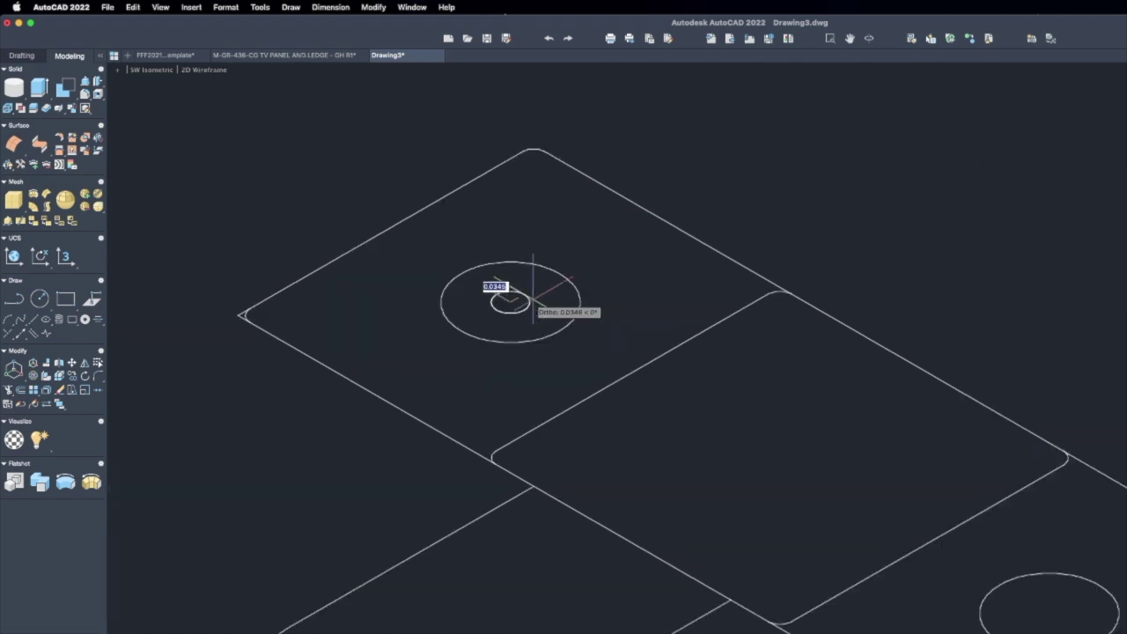
type("d")
key("Return")
type("1")
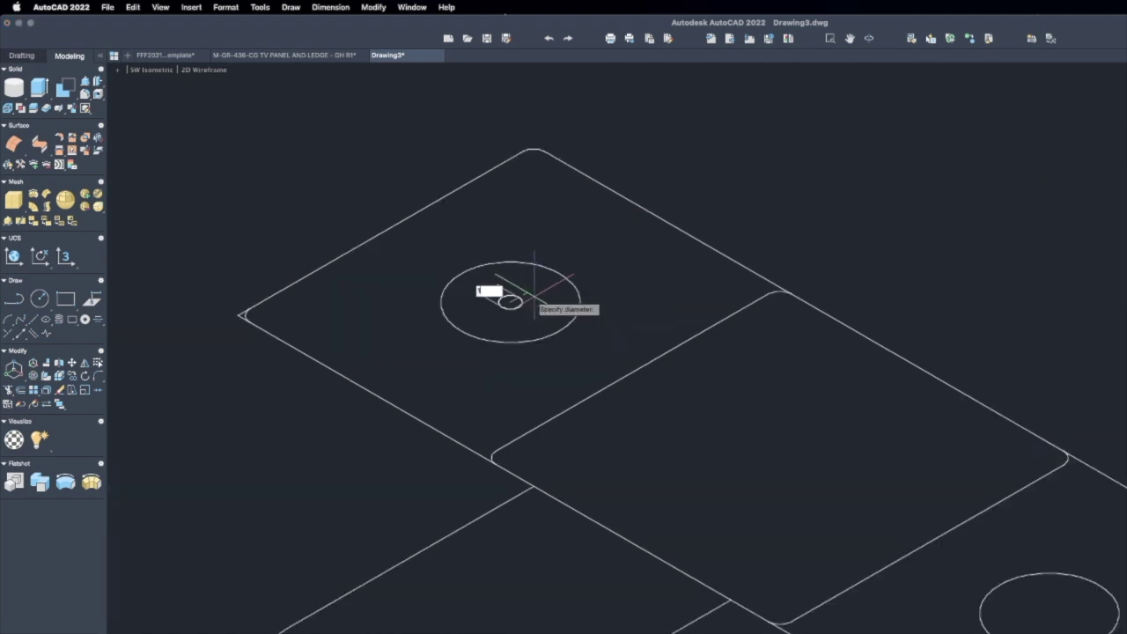
type("/8")
key("Return")
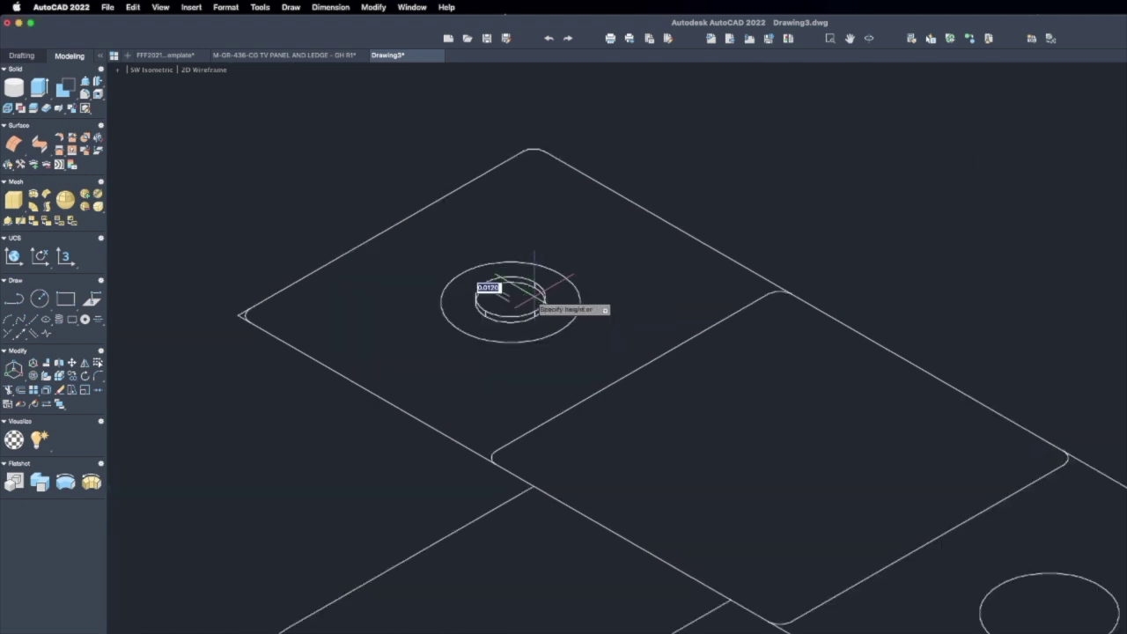
scroll(529, 295, "down", 5)
left_click(524, 209)
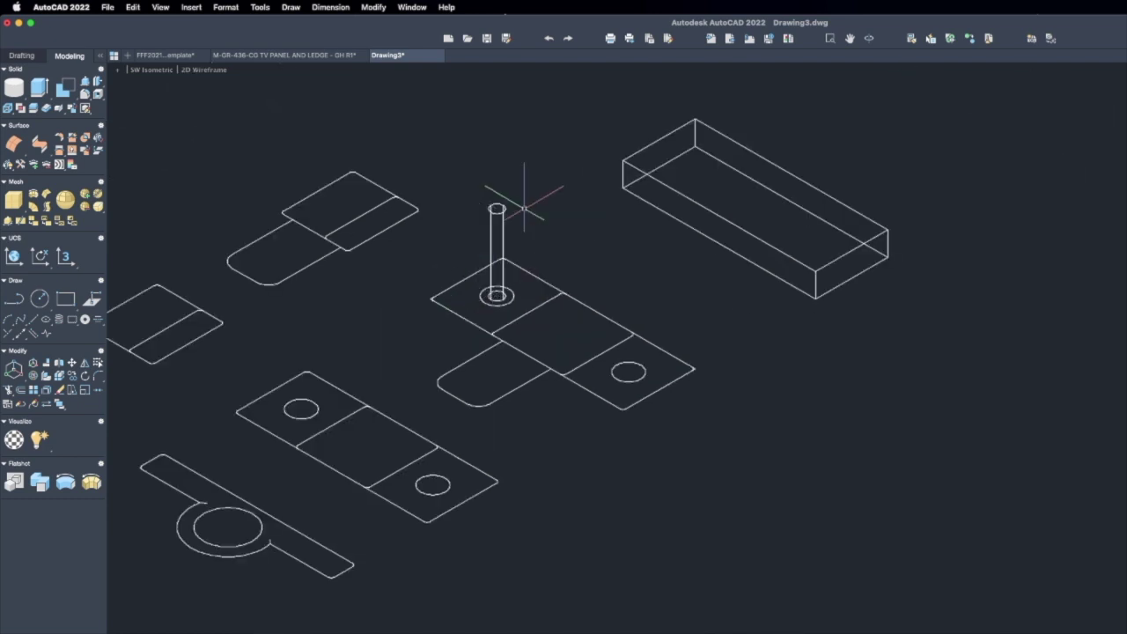
- Copy the cylinder from the rear hole's centre to the centre of the plate outline's other hole
left_click(495, 216)
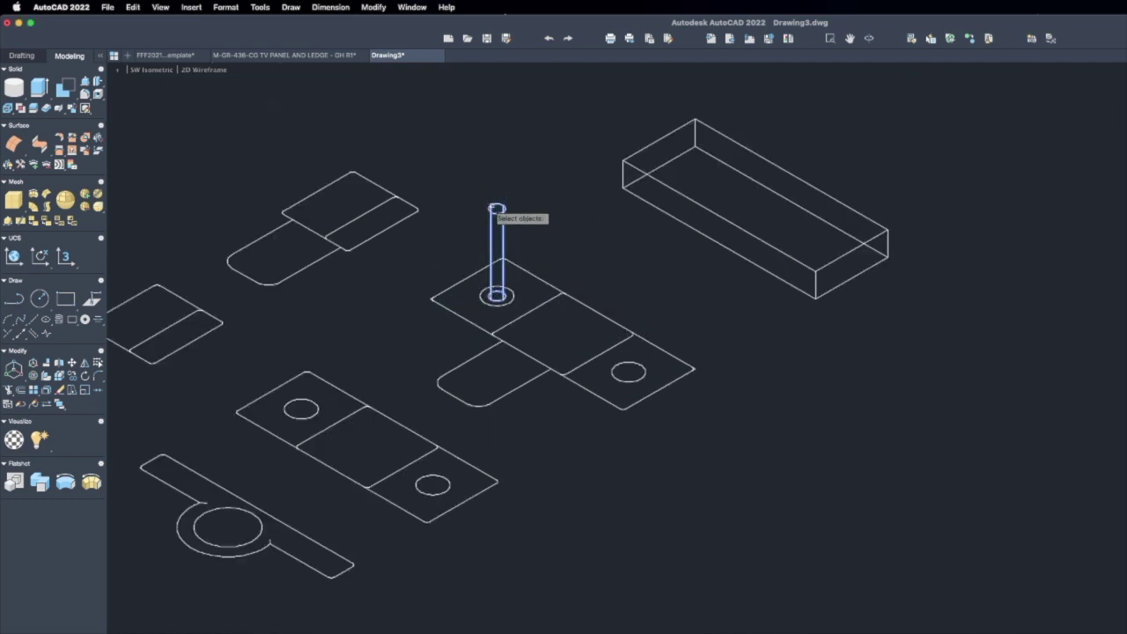
type("m")
key("Return")
left_click(497, 296)
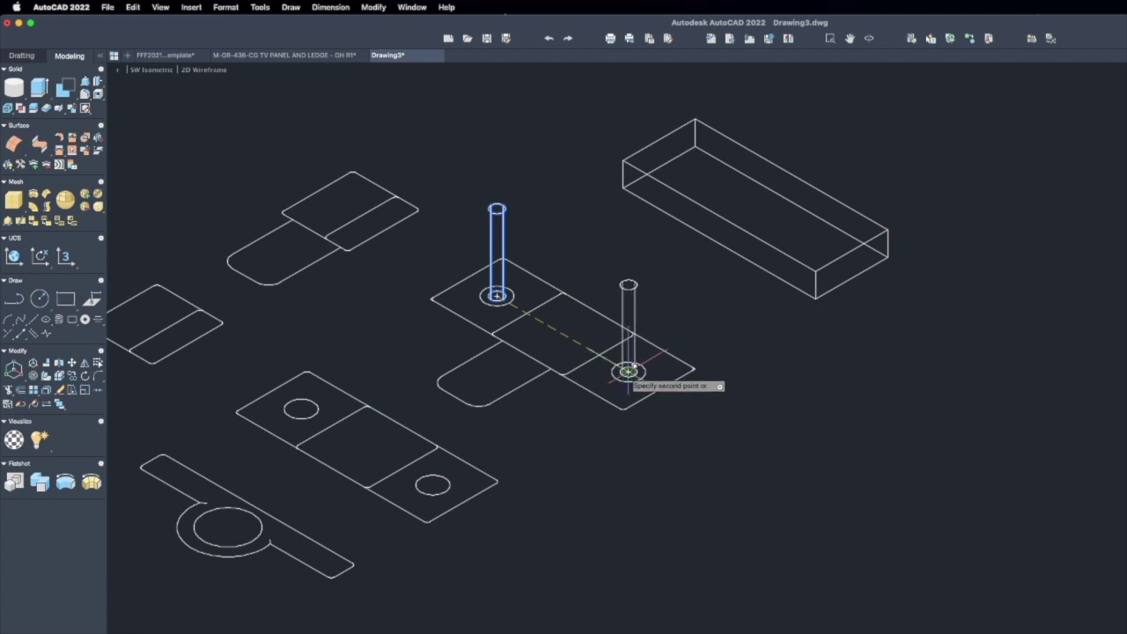
left_click(628, 371)
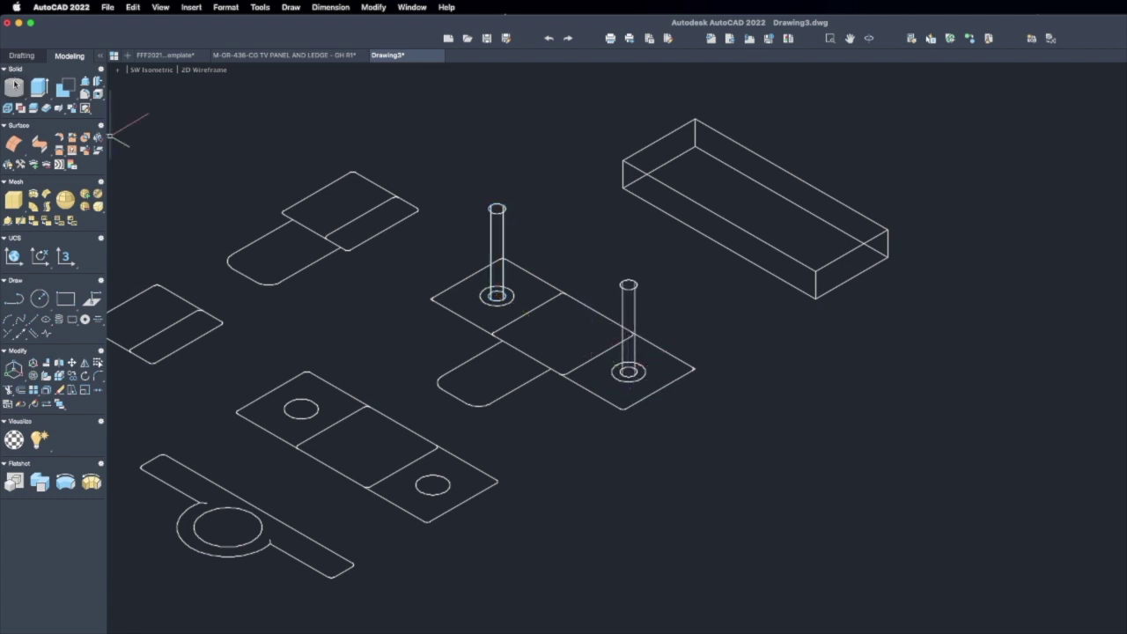
- Draw a downward-pointing solid cone 1/8 high at the rear hole's centre, with its base radius matching the hole circle
left_click(14, 84)
left_click(29, 134)
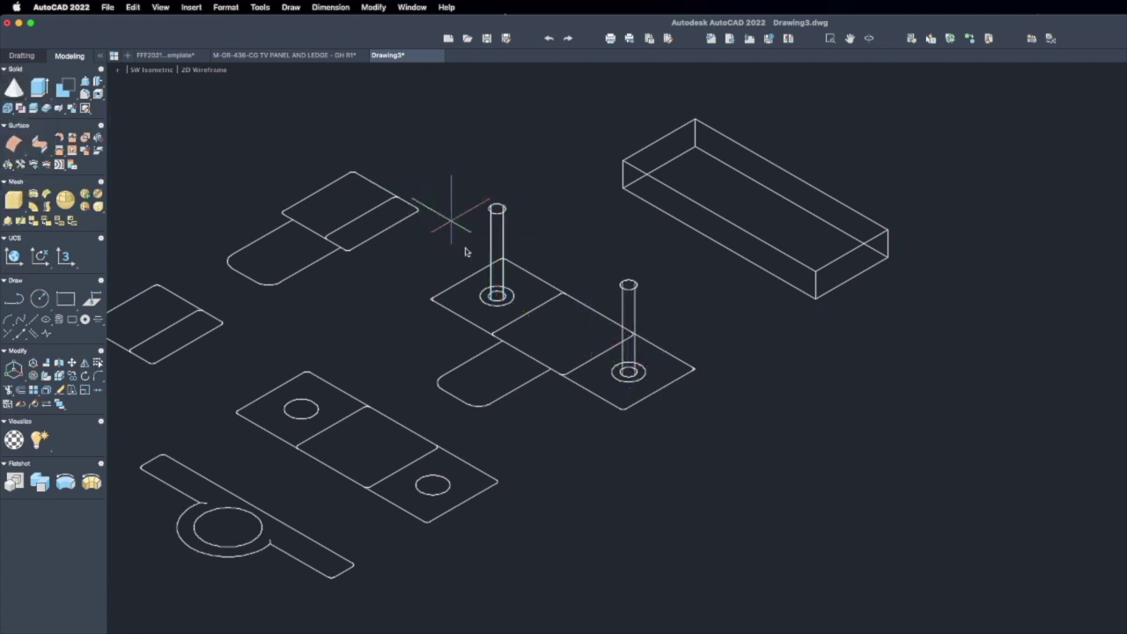
scroll(509, 298, "up", 6)
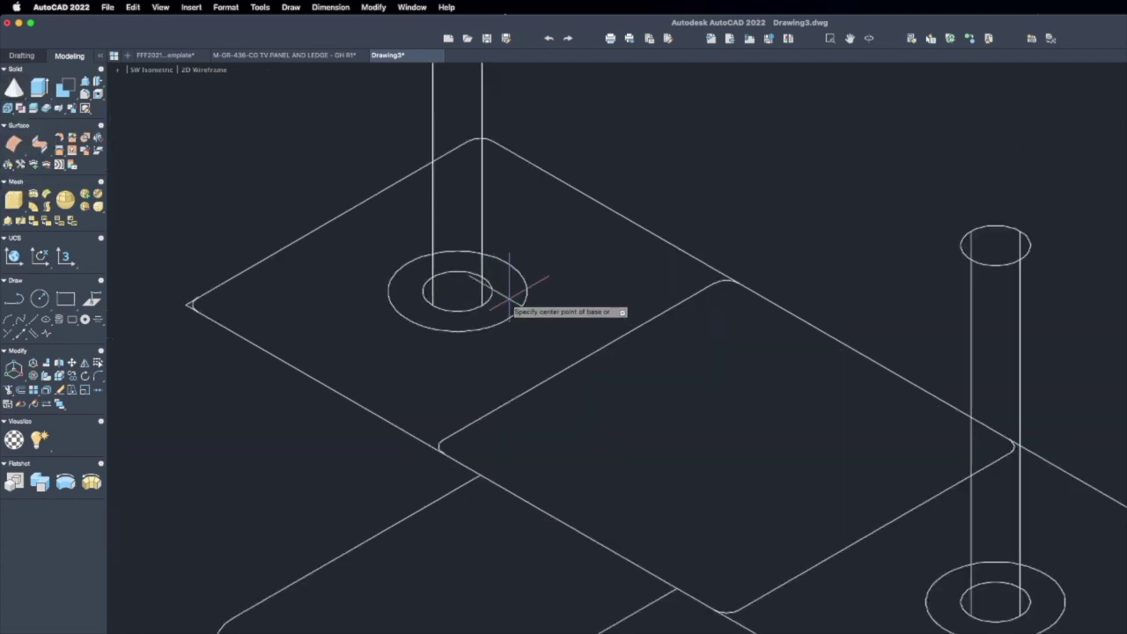
left_click(458, 292)
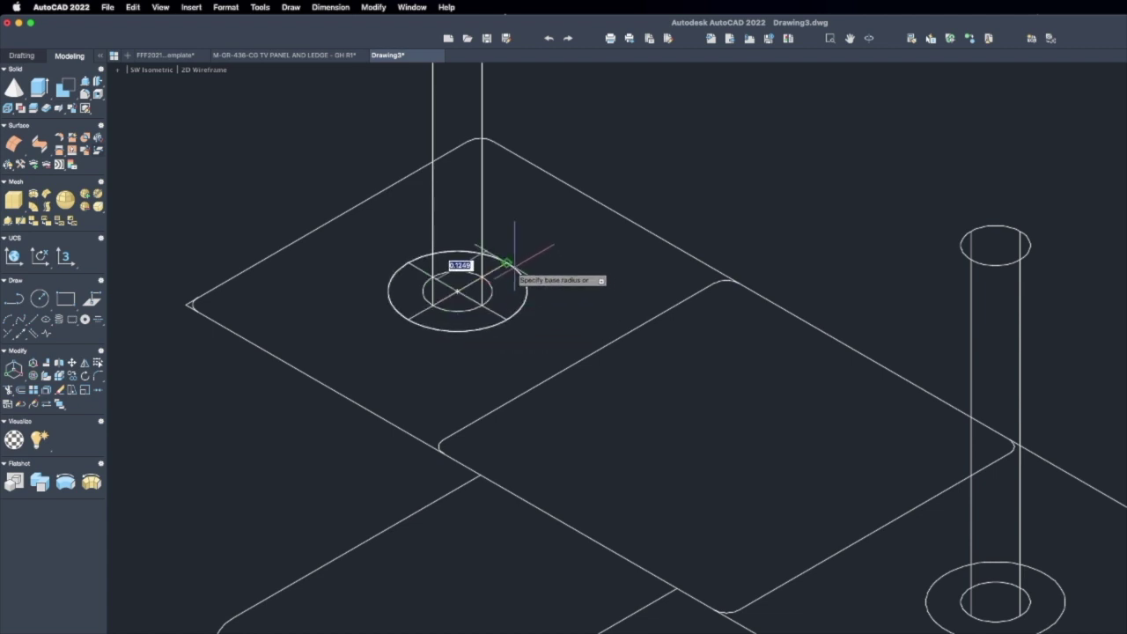
left_click(509, 270)
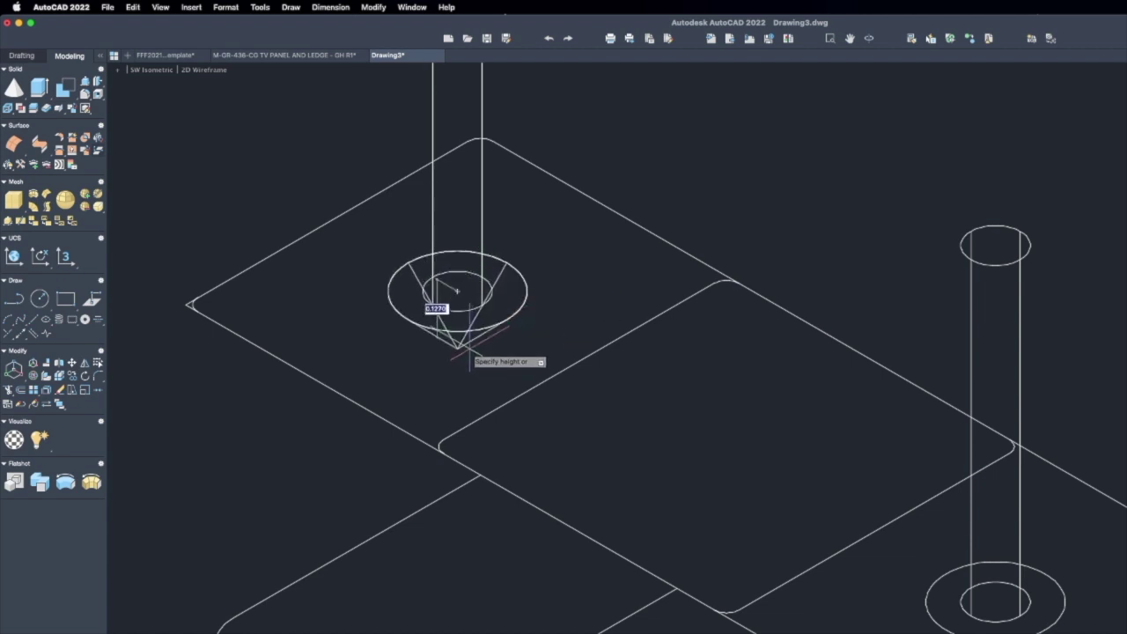
type("1/8")
key("Return")
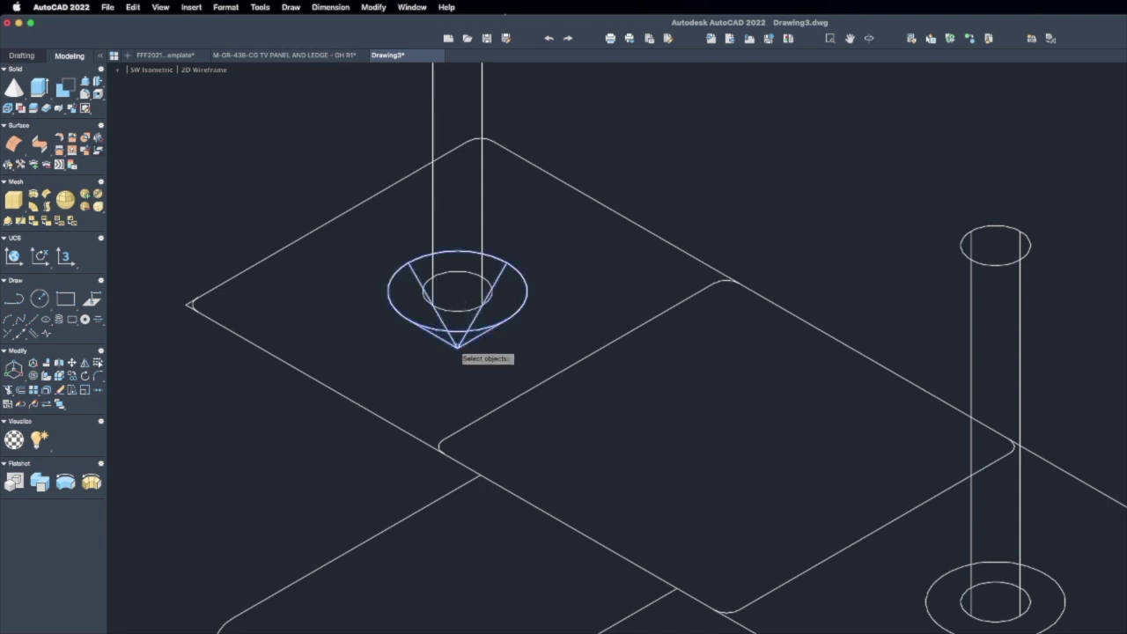
- Move the cone straight up 0.25 units above the rear hole
middle_click_drag(475, 356, 505, 371)
left_click(666, 212)
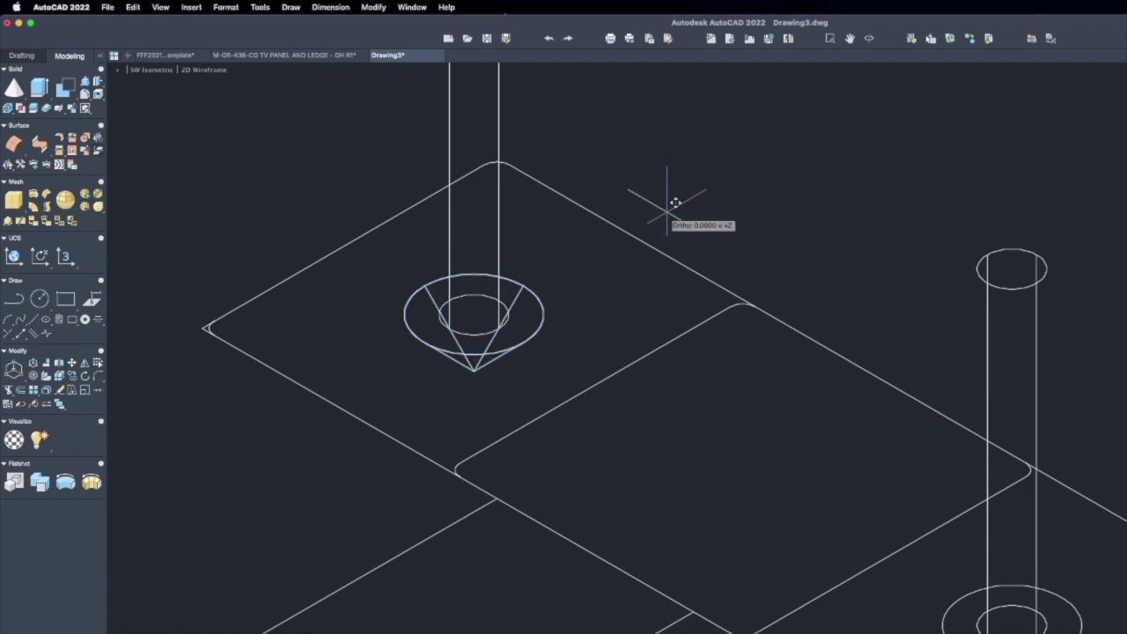
type("1/4")
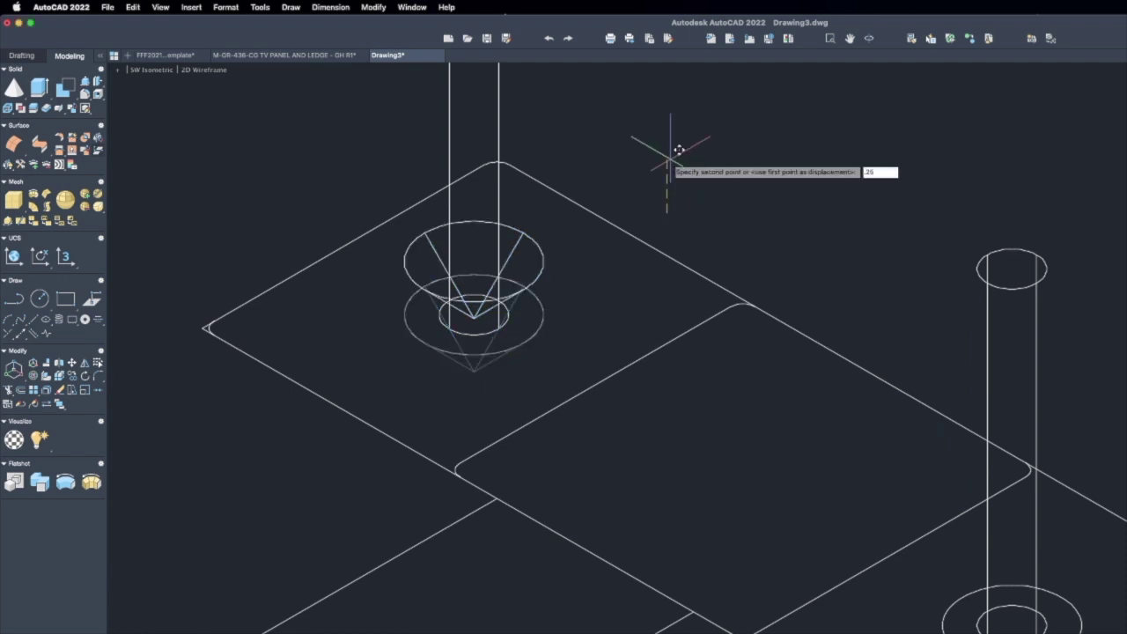
key("Return")
- Copy the raised cone from the rear hole's centre to the centre of the plate outline's other hole
scroll(670, 160, "down", 3)
middle_click_drag(670, 159, 413, 396)
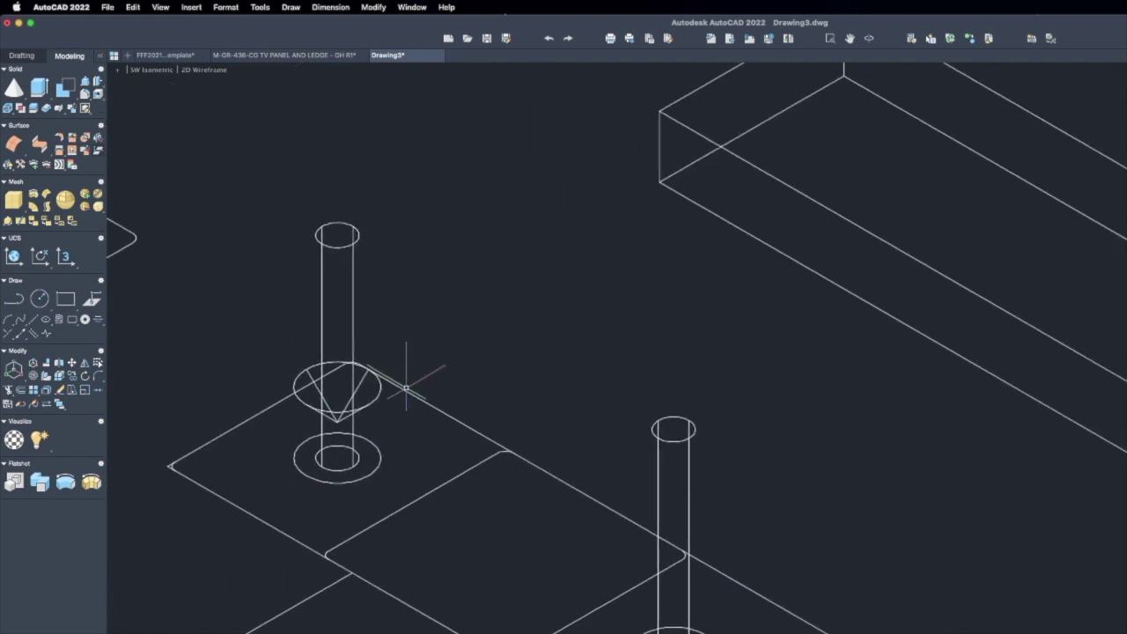
type("co")
key("Return")
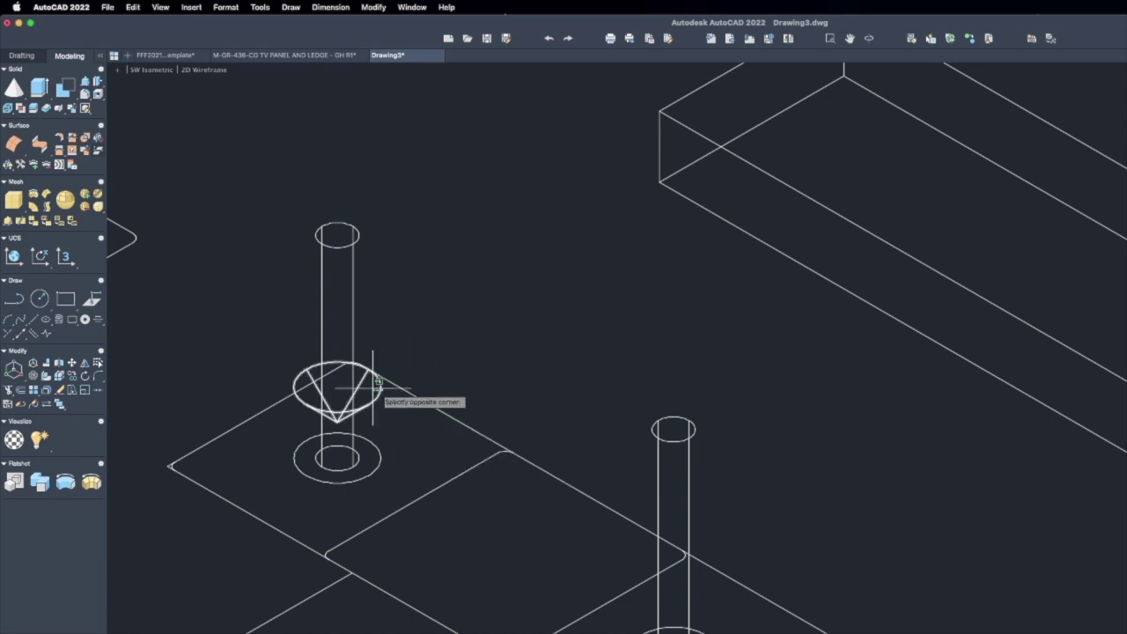
left_click(370, 379)
key("Return")
left_click(336, 457)
middle_click_drag(622, 484, 546, 352)
left_click(600, 515)
key("Return")
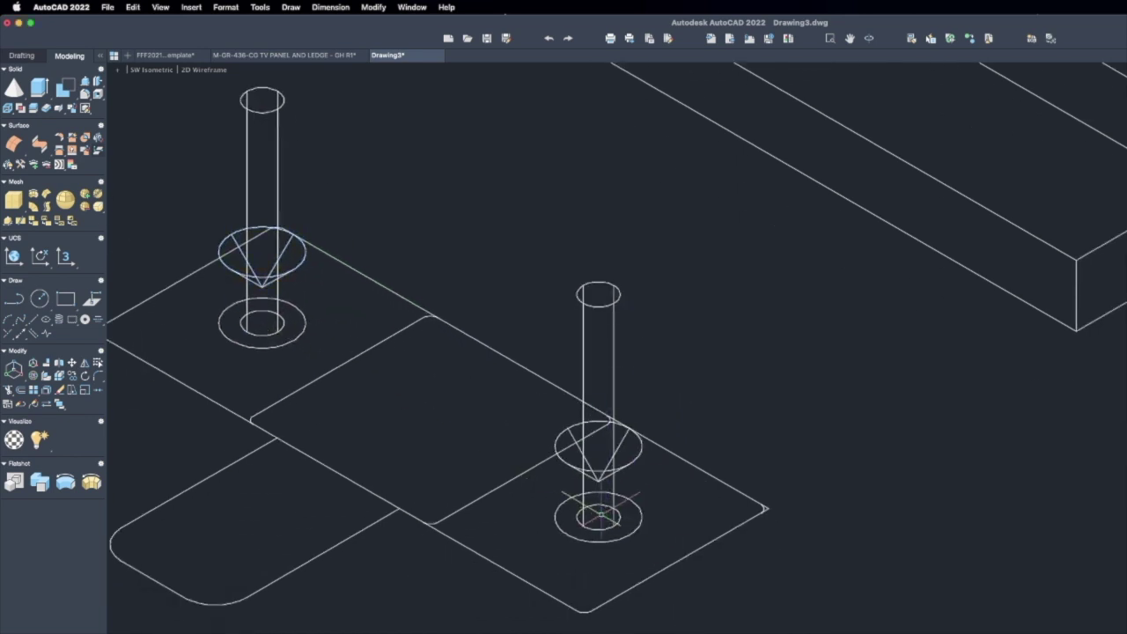
- Union the cone and cylinder at each of the two holes into one screw-shaped solid per hole
left_click(60, 90)
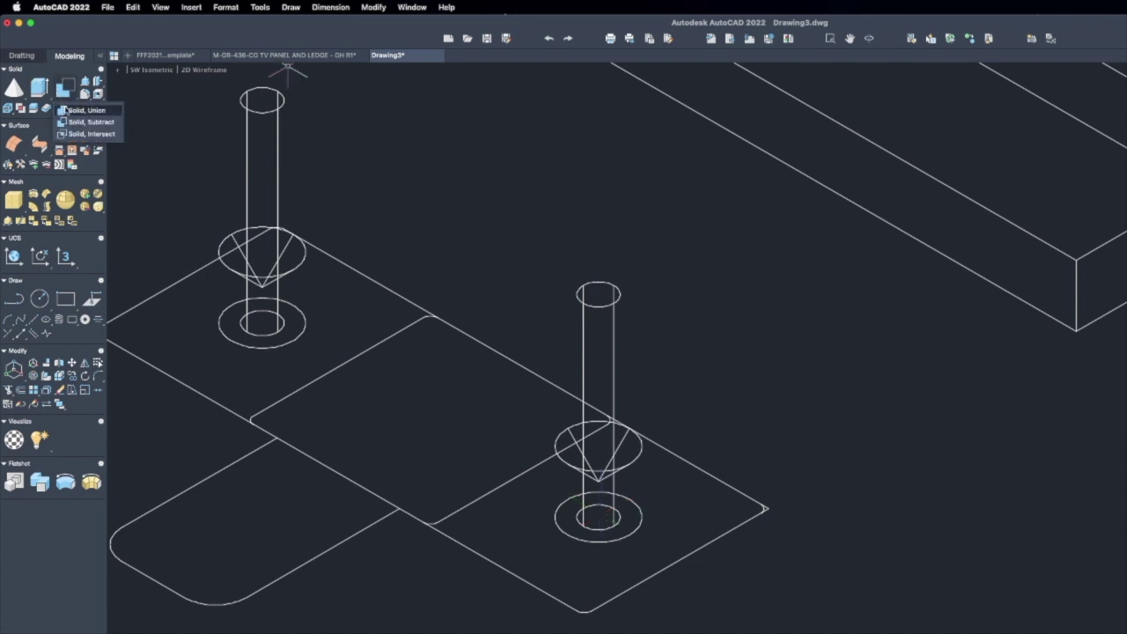
left_click(69, 112)
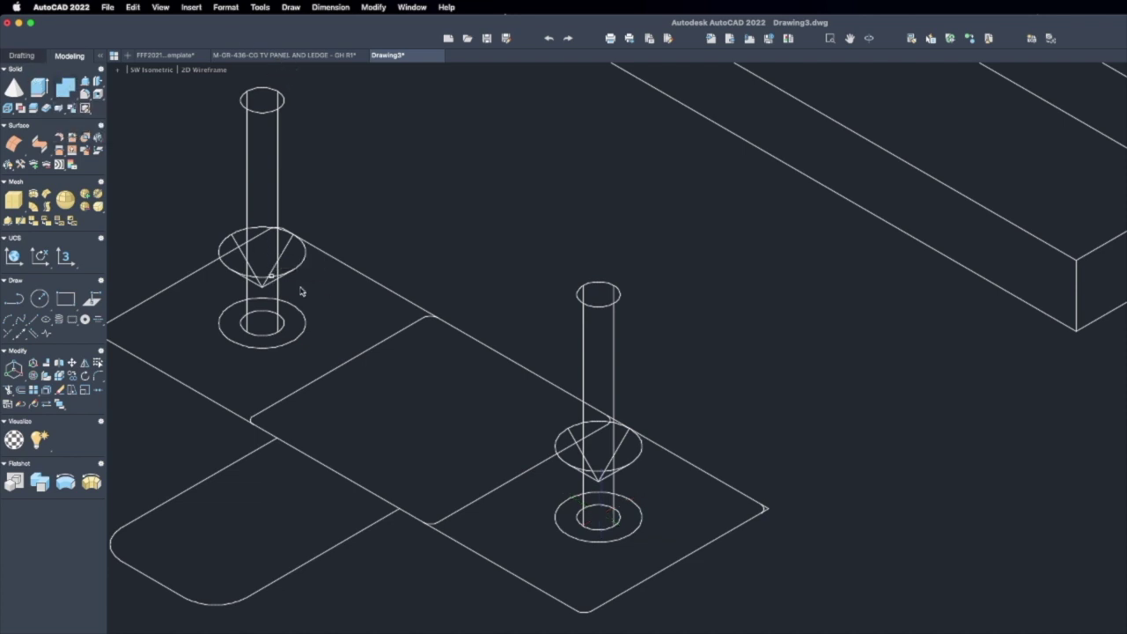
left_click(268, 261)
key("Return")
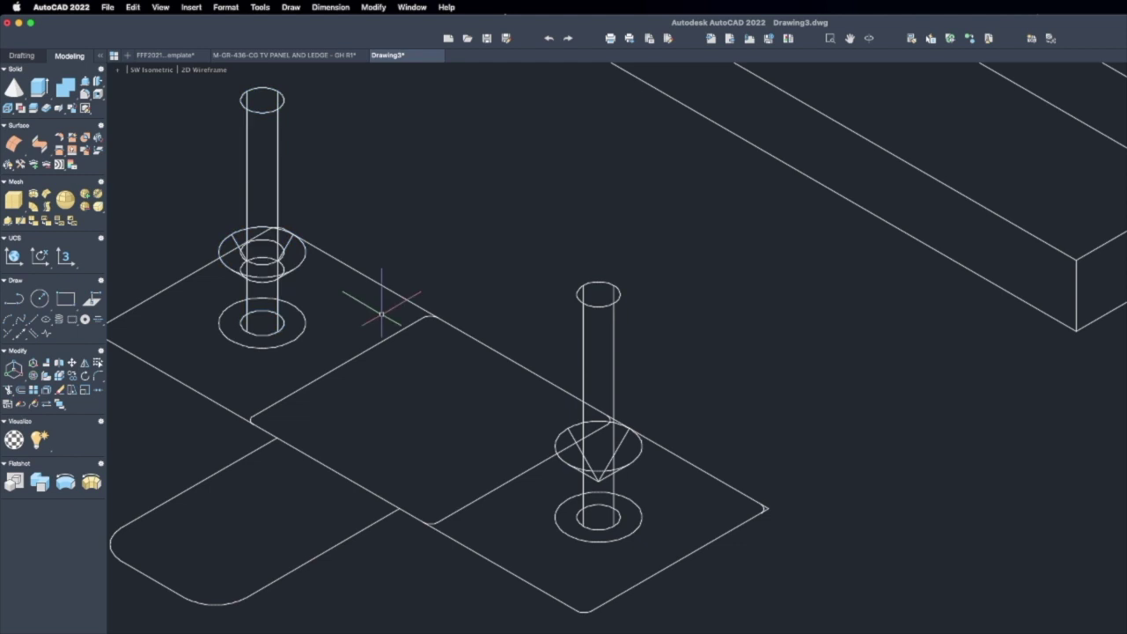
left_click(625, 473)
left_click(619, 467)
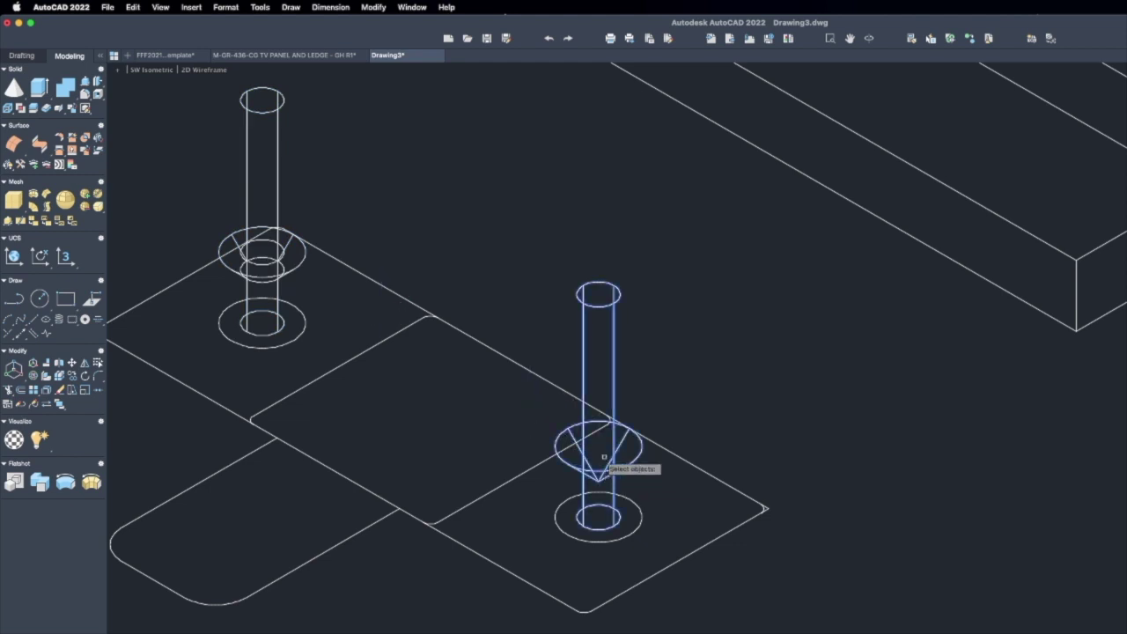
key("Return")
- Move both screw-shaped solids 2 units along the X axis into the box
scroll(617, 392, "down", 3)
middle_click_drag(476, 355, 452, 363)
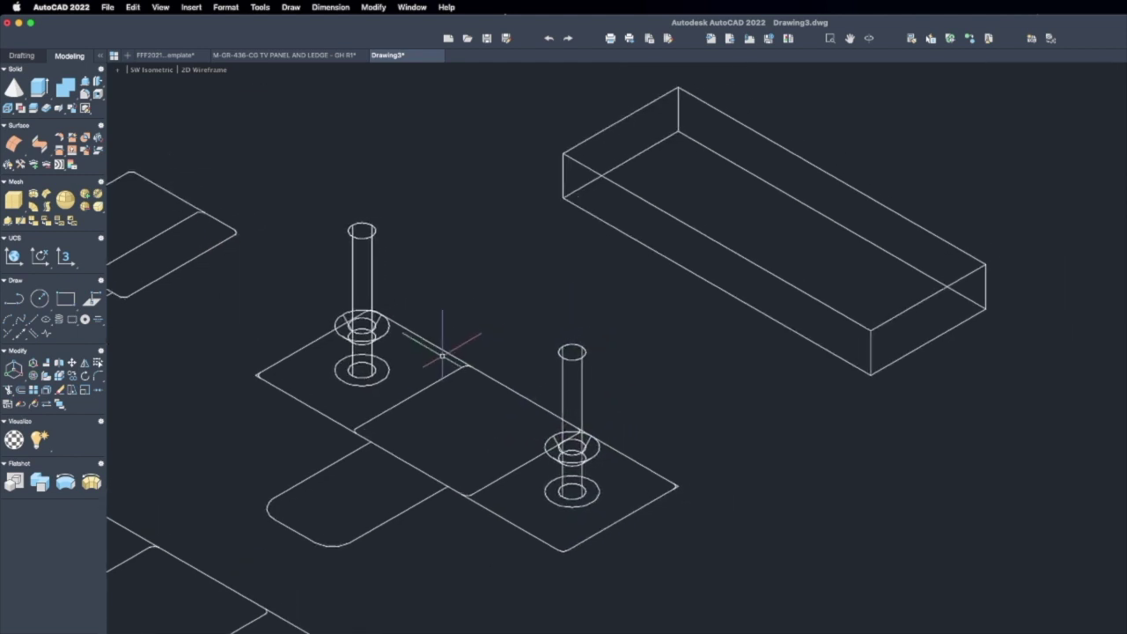
type("m")
key("Return")
left_click(372, 251)
left_click(341, 231)
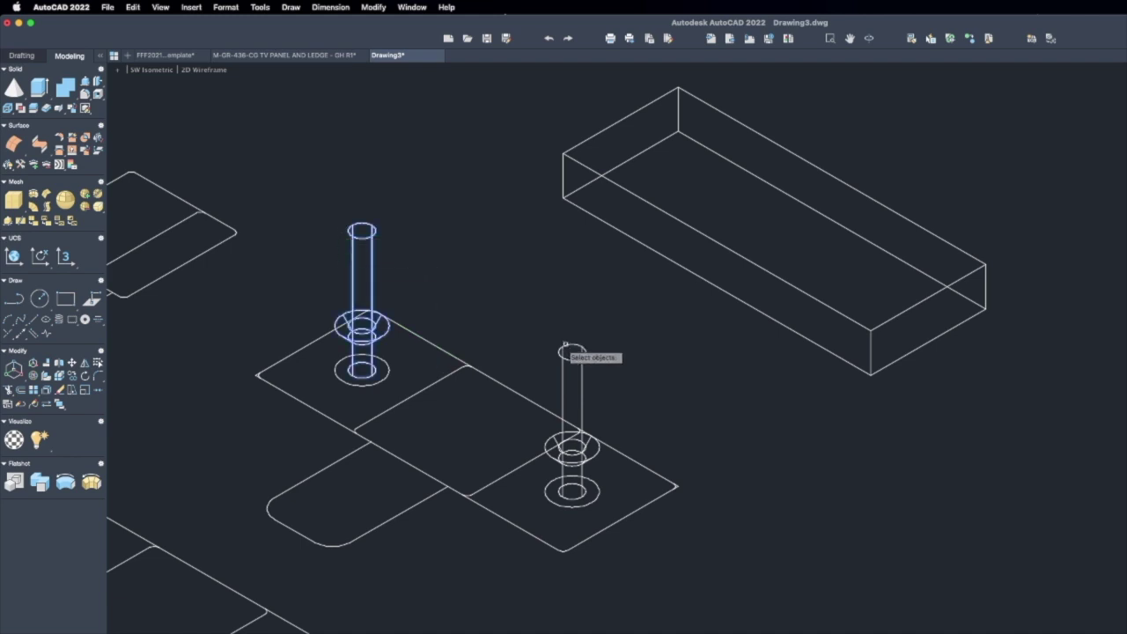
left_click(573, 352)
key("Return")
left_click(490, 292)
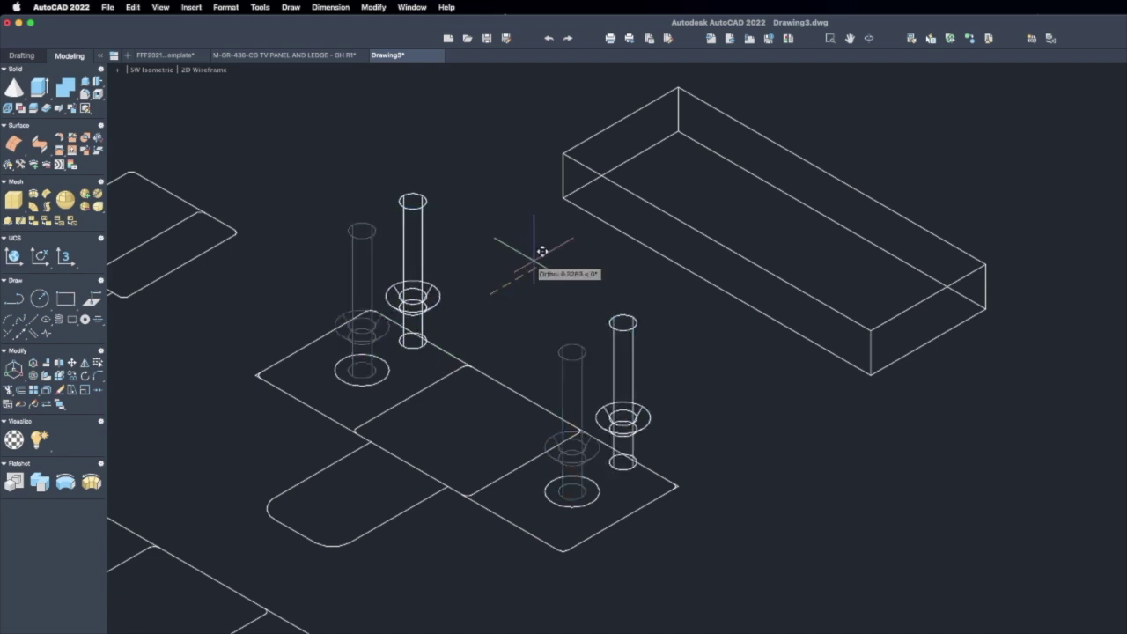
type("2")
key("Return")
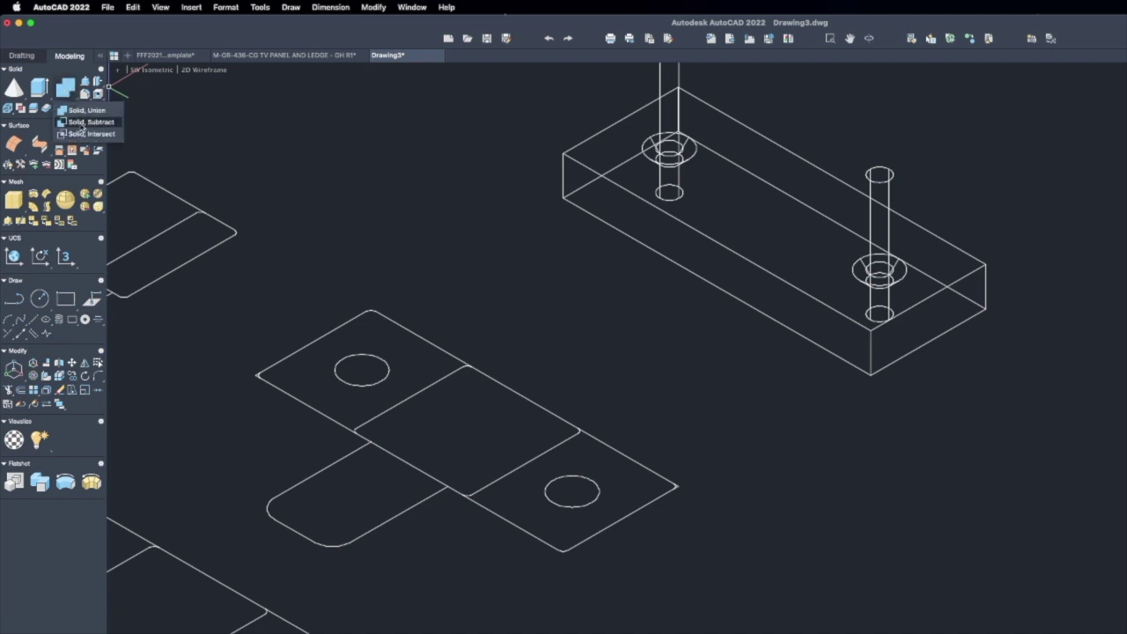
- Subtract the two screw-shaped solids from the box to form the countersunk holes
left_click(66, 88)
left_click(661, 212)
scroll(669, 238, "down", 3)
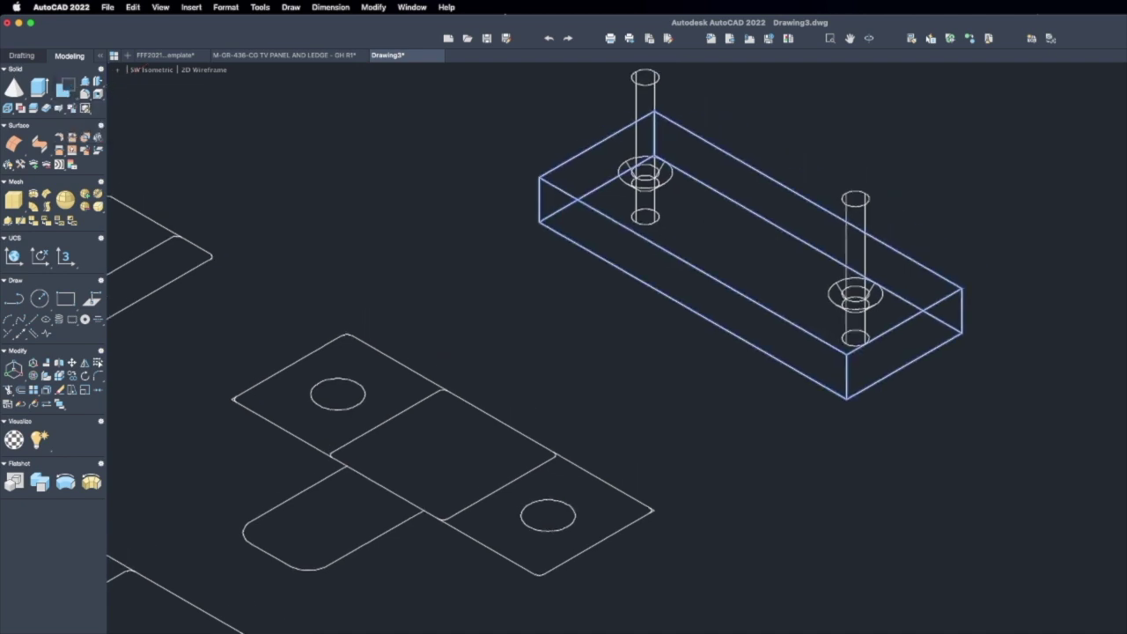
key("Return")
left_click(649, 151)
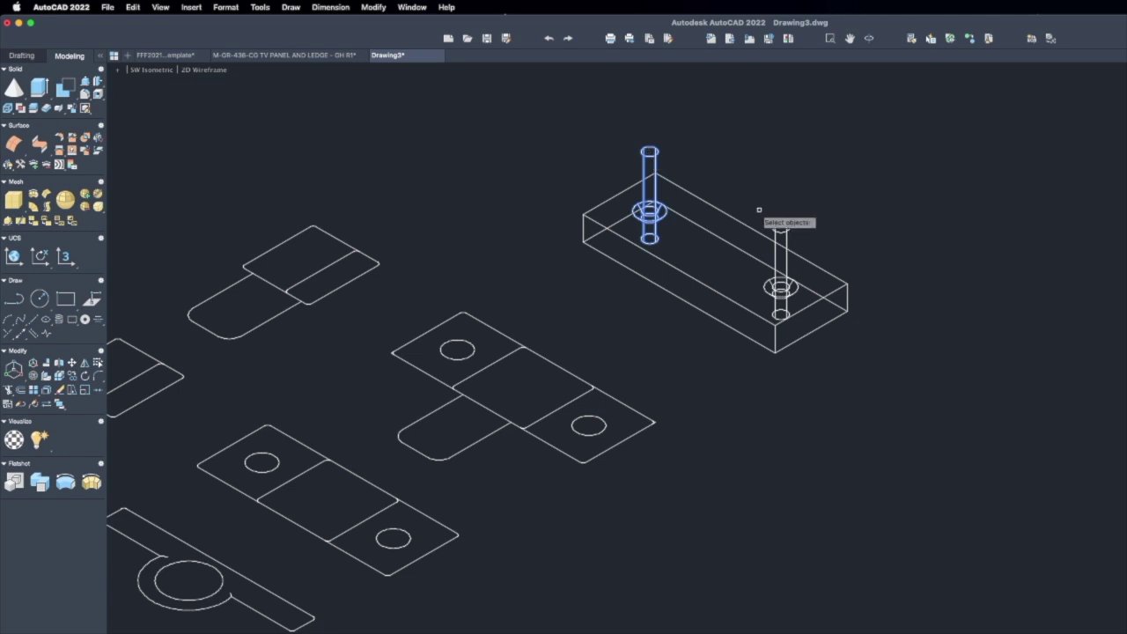
left_click(780, 230)
key("Return")
- Change the viewport's visual style from 2D Wireframe to Conceptual
scroll(649, 238, "up", 2)
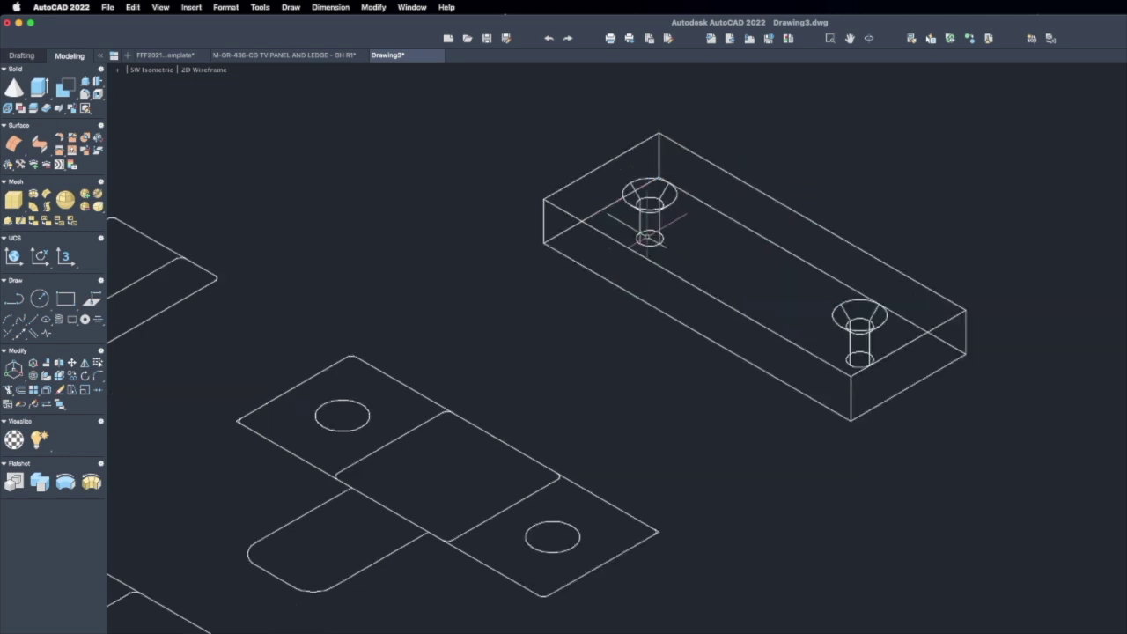
middle_click_drag(642, 250, 612, 282)
scroll(605, 243, "down", 2)
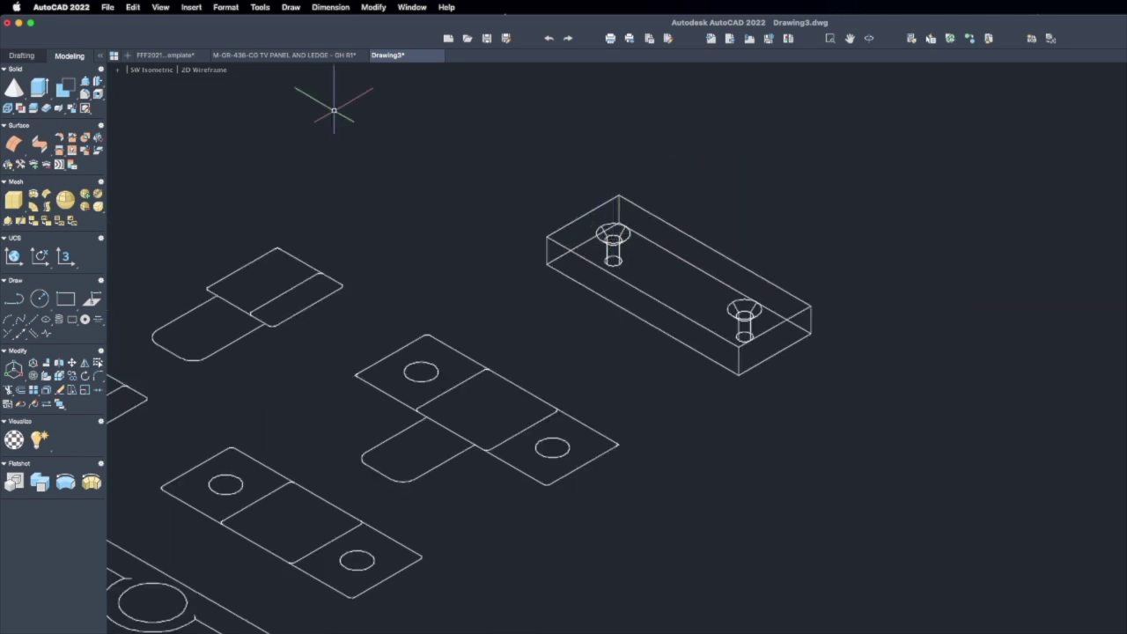
left_click(199, 69)
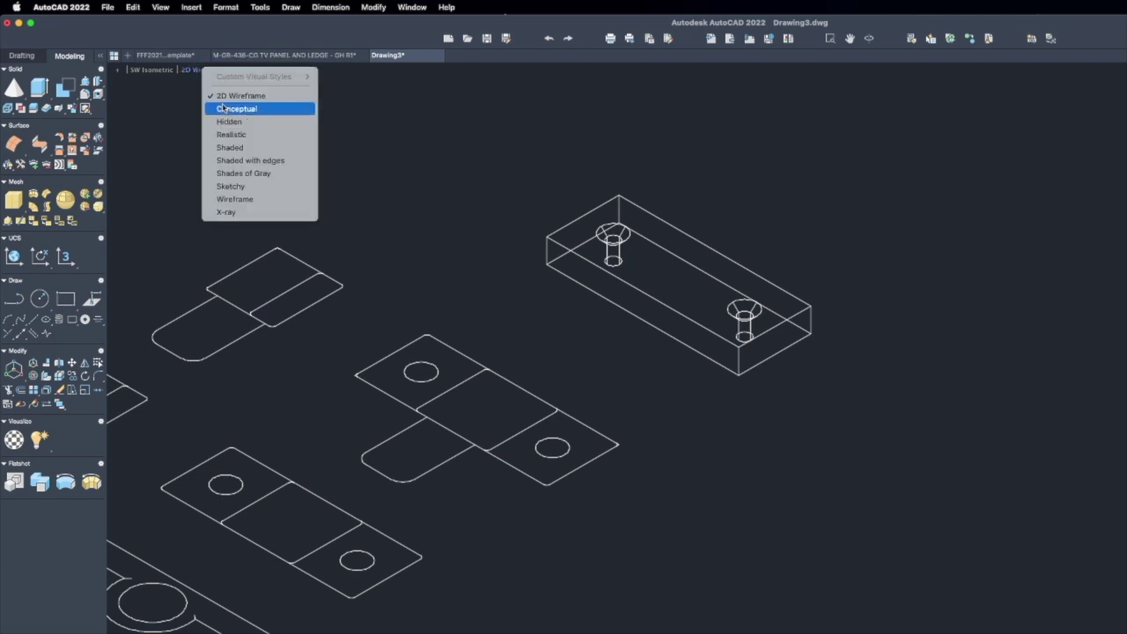
left_click(247, 108)
scroll(731, 273, "up", 3)
scroll(730, 274, "up", 2)
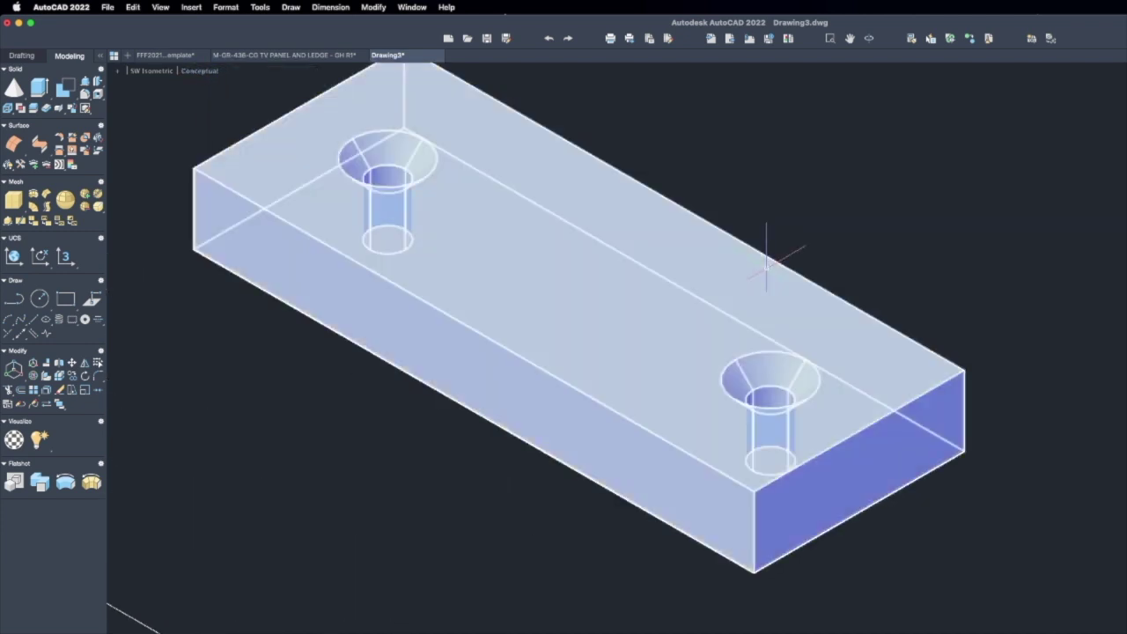
- Inspect the block's countersunk holes from different angles and restore the SW Isometric view
middle_click_drag(766, 269, 728, 365, "shift")
scroll(721, 344, "down", 4)
middle_click_drag(711, 324, 737, 195, "shift")
middle_click_drag(567, 281, 405, 268)
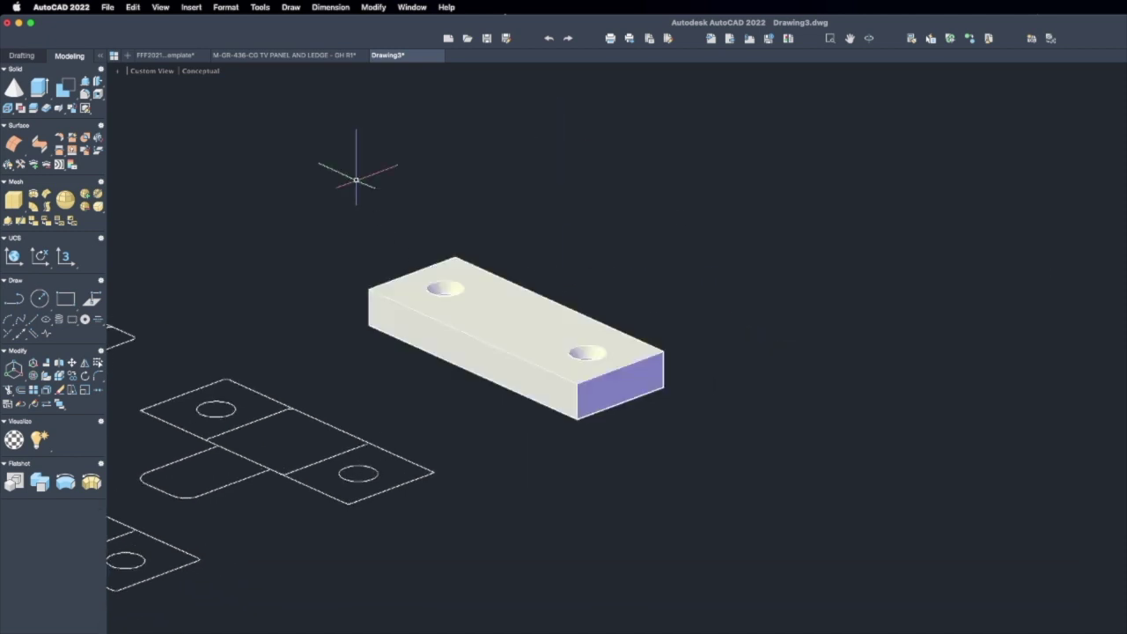
left_click(138, 73)
left_click(198, 176)
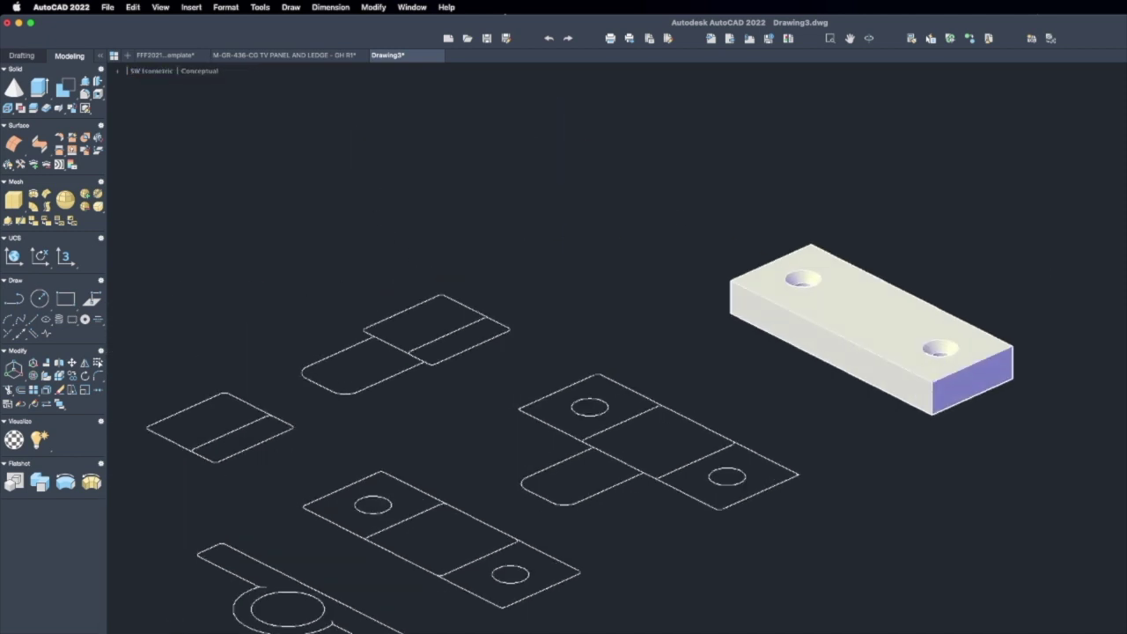
mouse_move(662, 260)
middle_mouse_down()
mouse_move(320, 252)
mouse_move(254, 237)
middle_mouse_up()
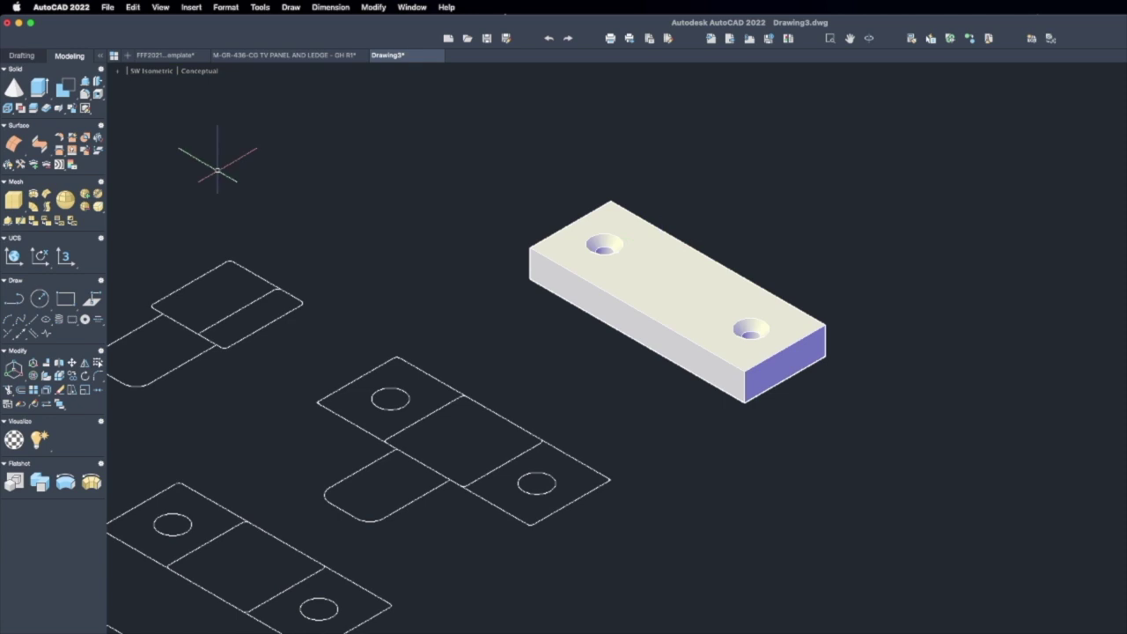
- Measure the depth of the plate outline's middle section and the length of its rounded tongue
scroll(520, 440, "up", 3)
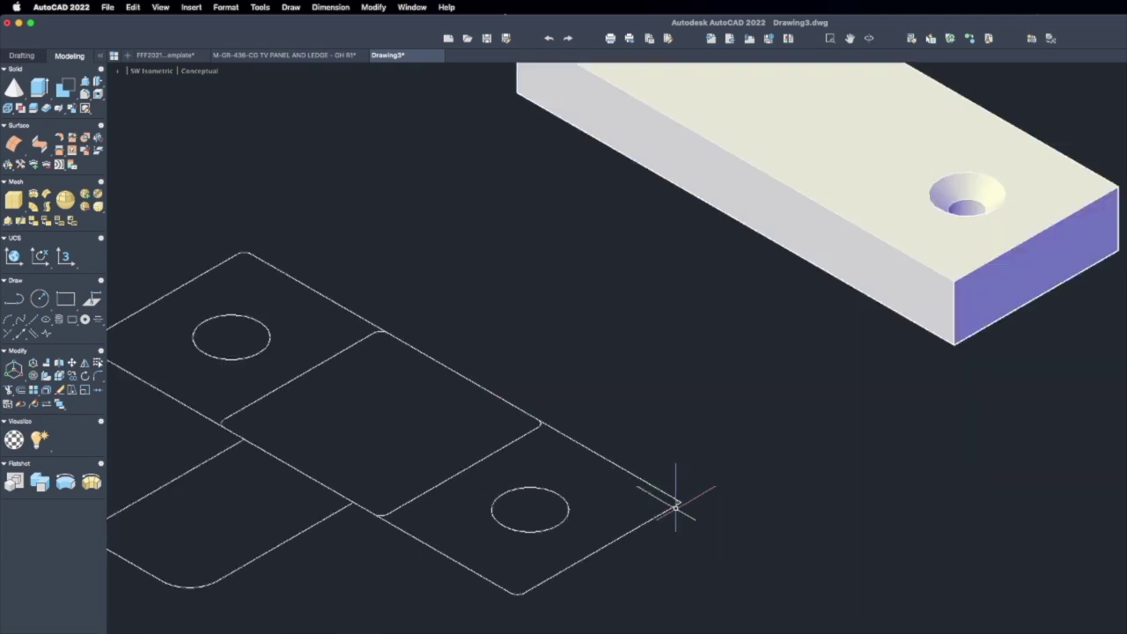
scroll(669, 485, "down", 2)
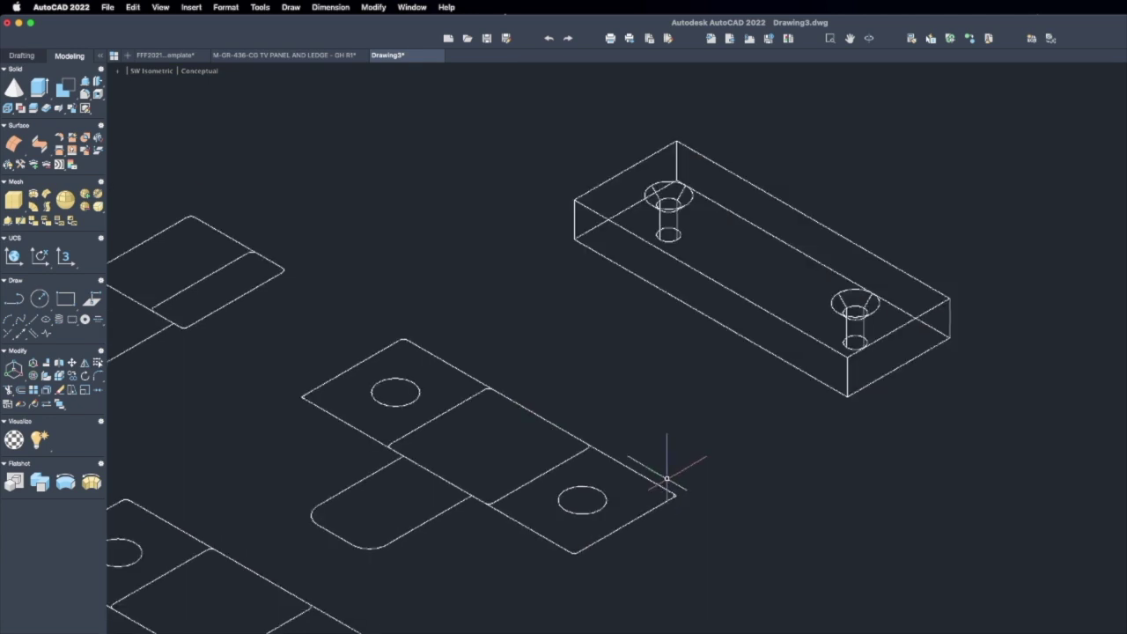
scroll(599, 233, "down", 2)
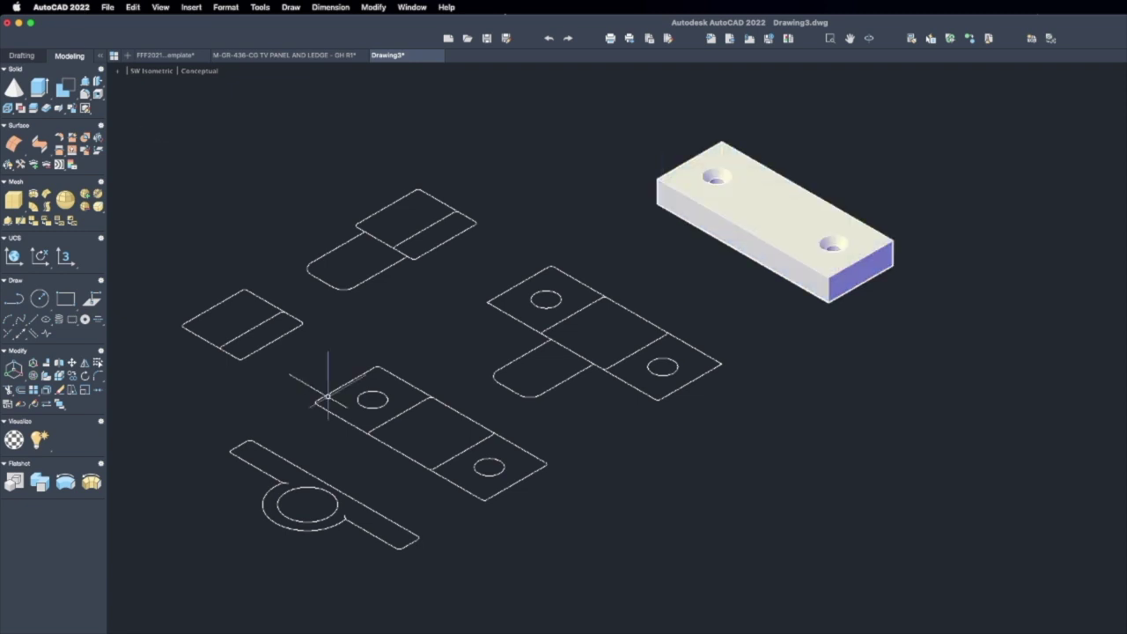
middle_click_drag(284, 336, 280, 312)
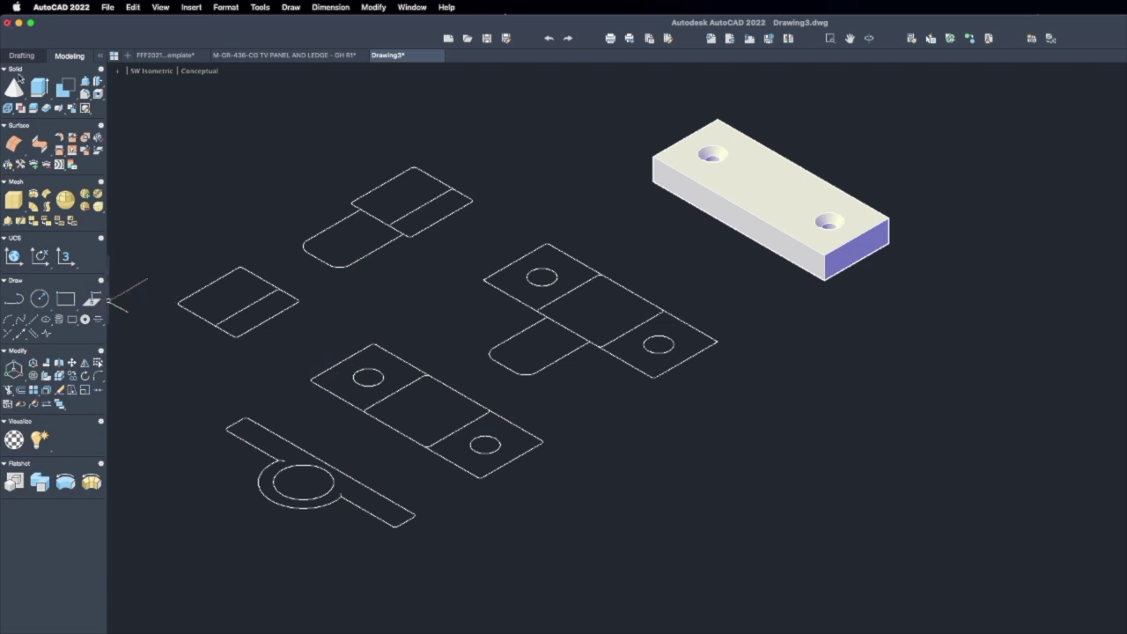
scroll(555, 260, "up", 2)
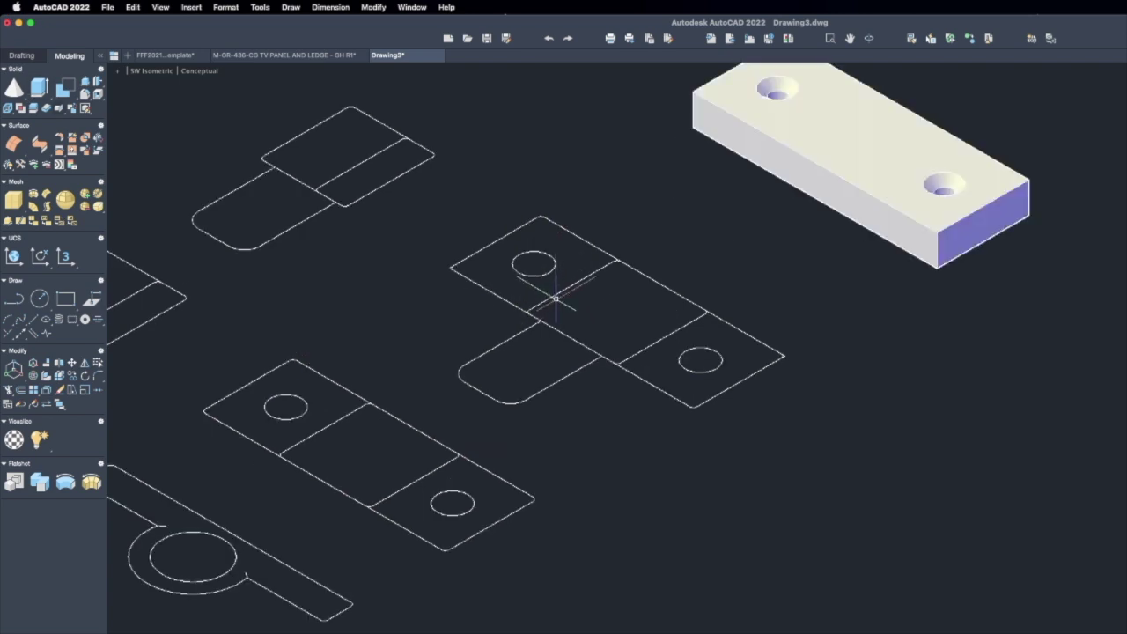
type("di")
key("Return")
left_click(571, 337)
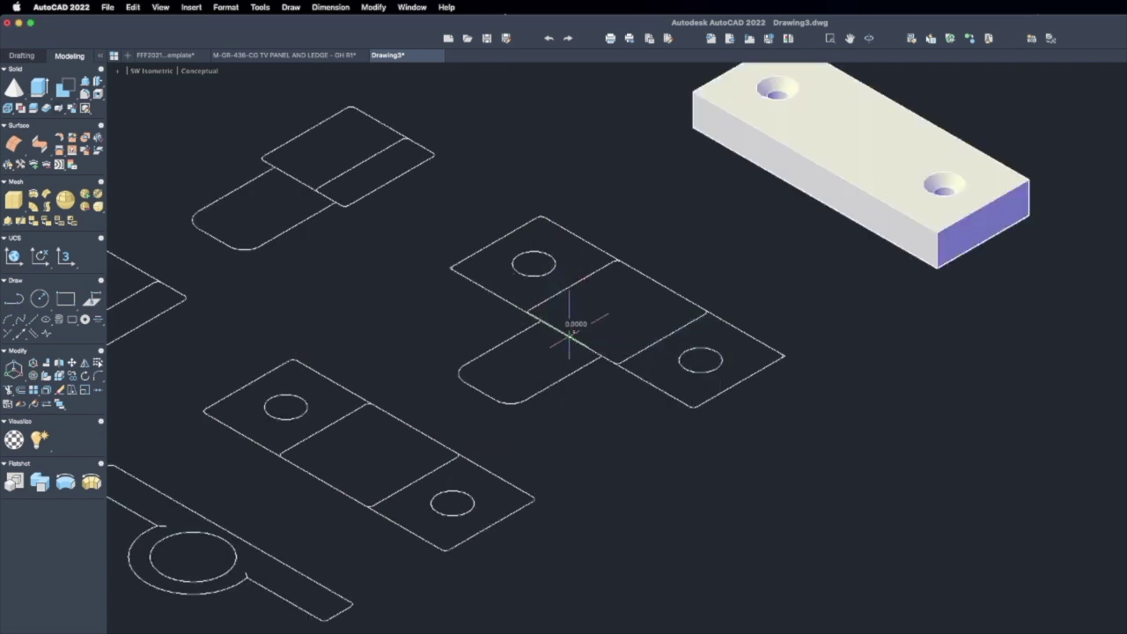
left_click(657, 283)
key("Return")
left_click(616, 361)
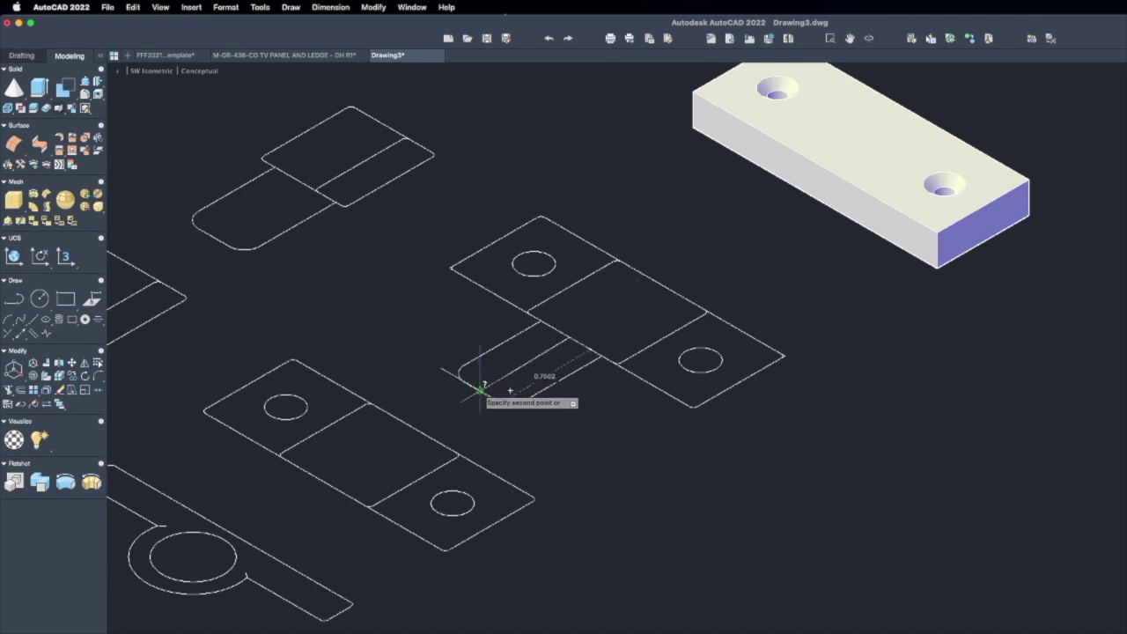
key("Escape")
- Draw a solid cylinder upward from the centre of the ring in the front view, matching the ring's outer radius
scroll(495, 395, "down", 1)
middle_click_drag(498, 396, 573, 362)
middle_click_drag(428, 394, 479, 367)
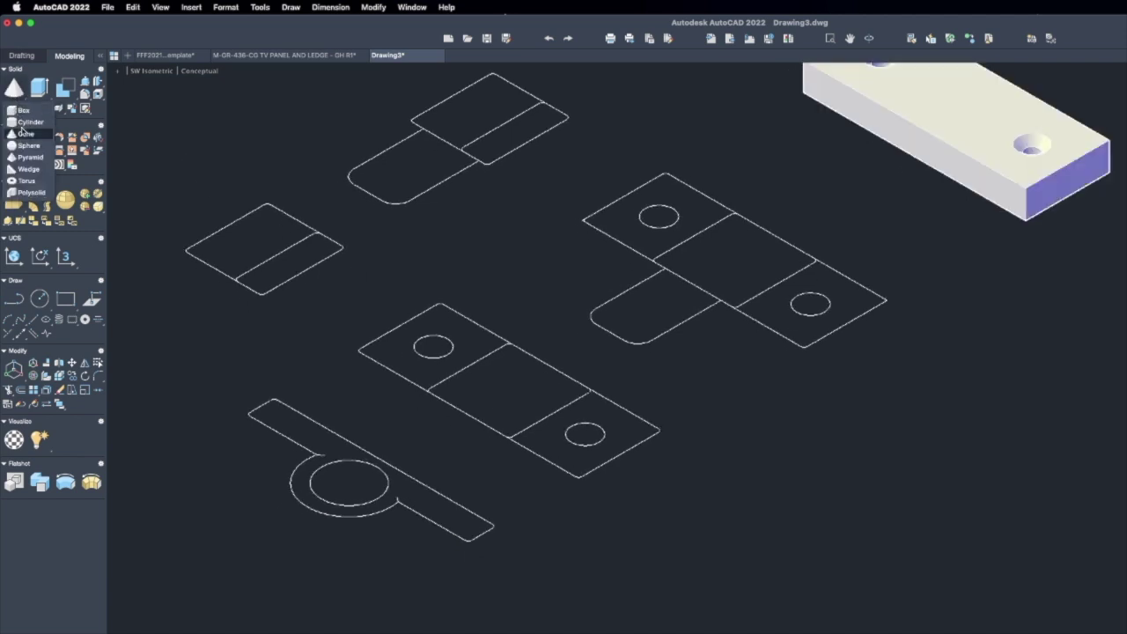
left_click_drag(15, 91, 25, 122)
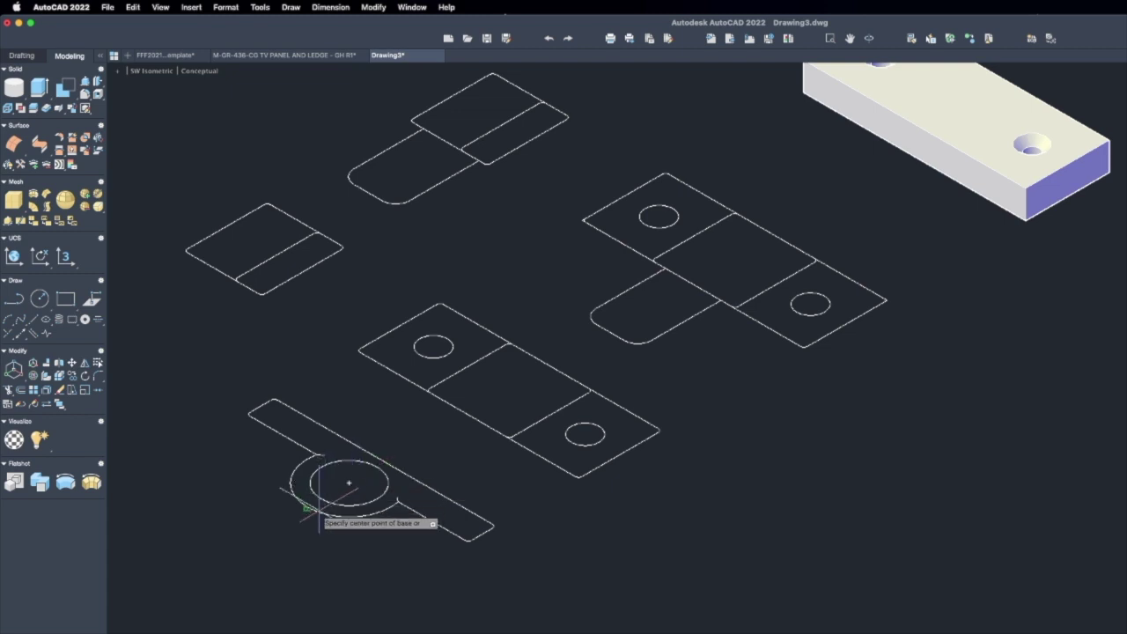
left_click(348, 483)
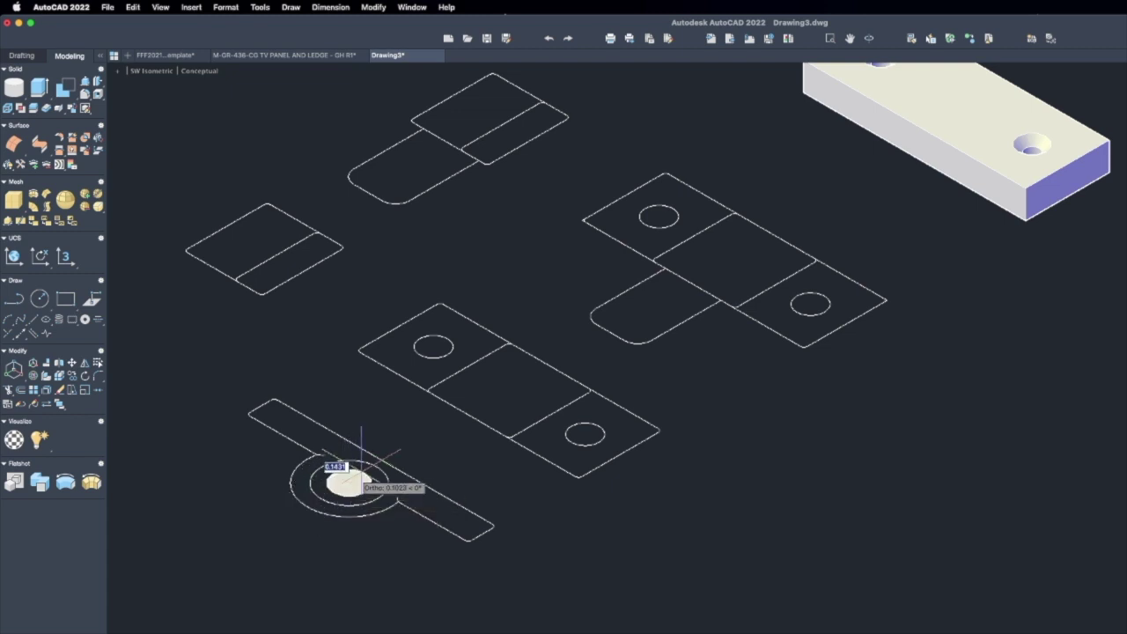
left_click(307, 508)
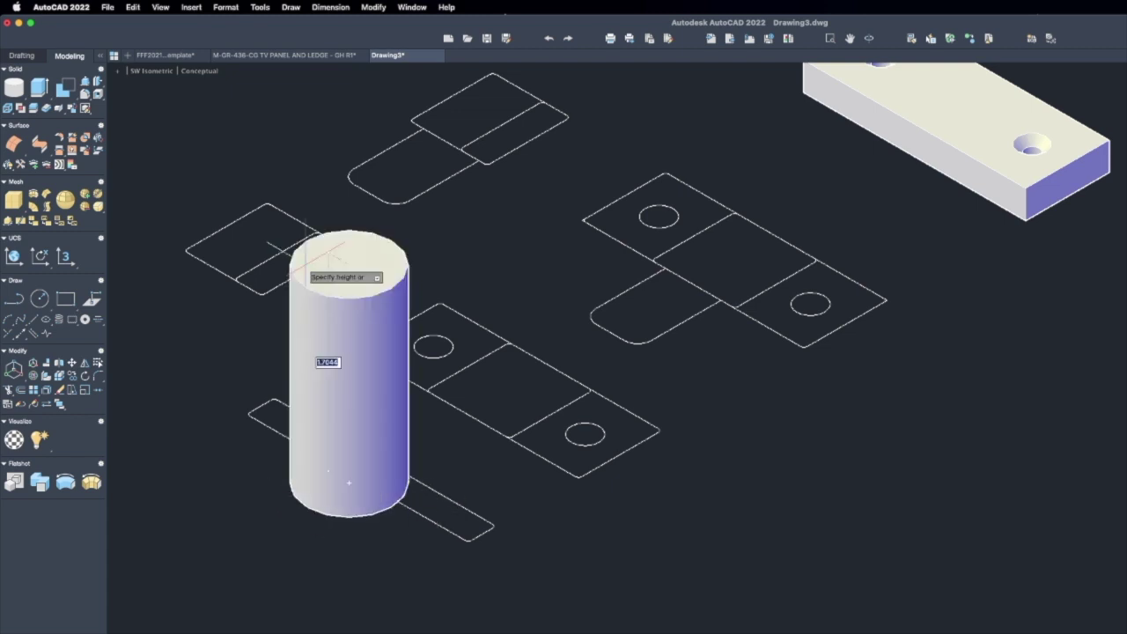
key("Return")
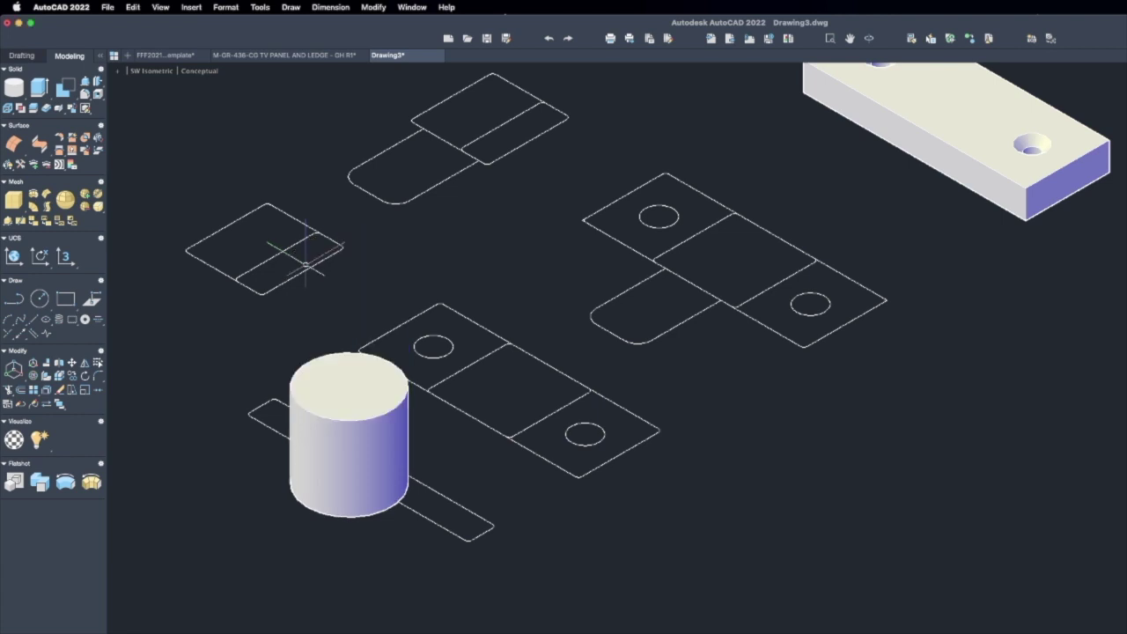
- Move the solid cylinder off the front view onto the top view area, exposing the ring
type("e")
key("Return")
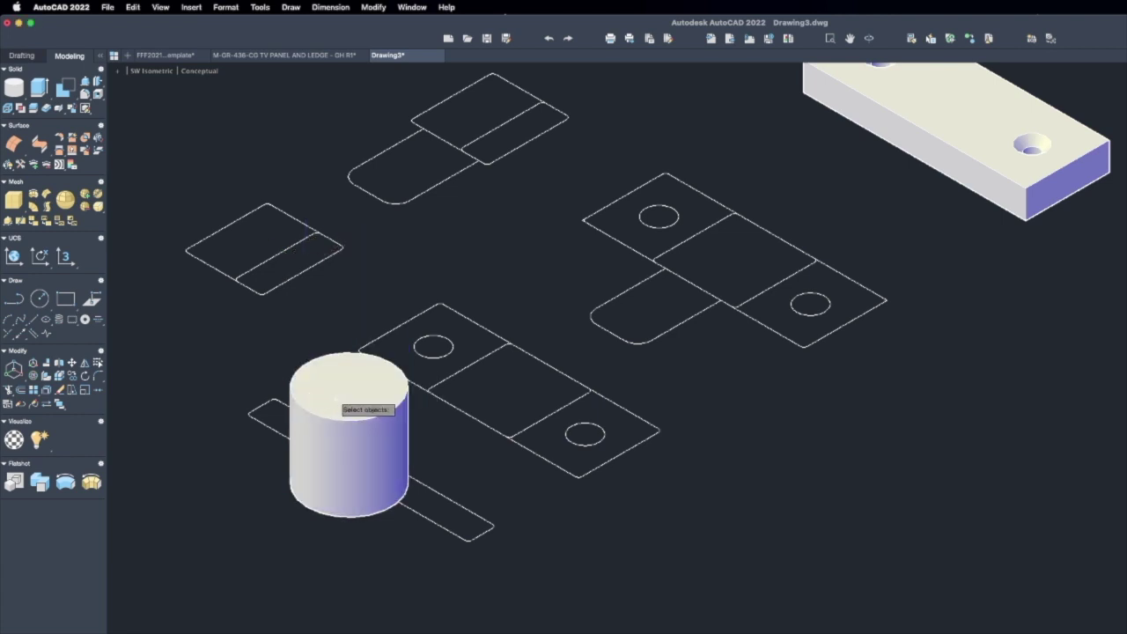
left_click(348, 407)
key("Return")
left_click(343, 470)
left_click(711, 256)
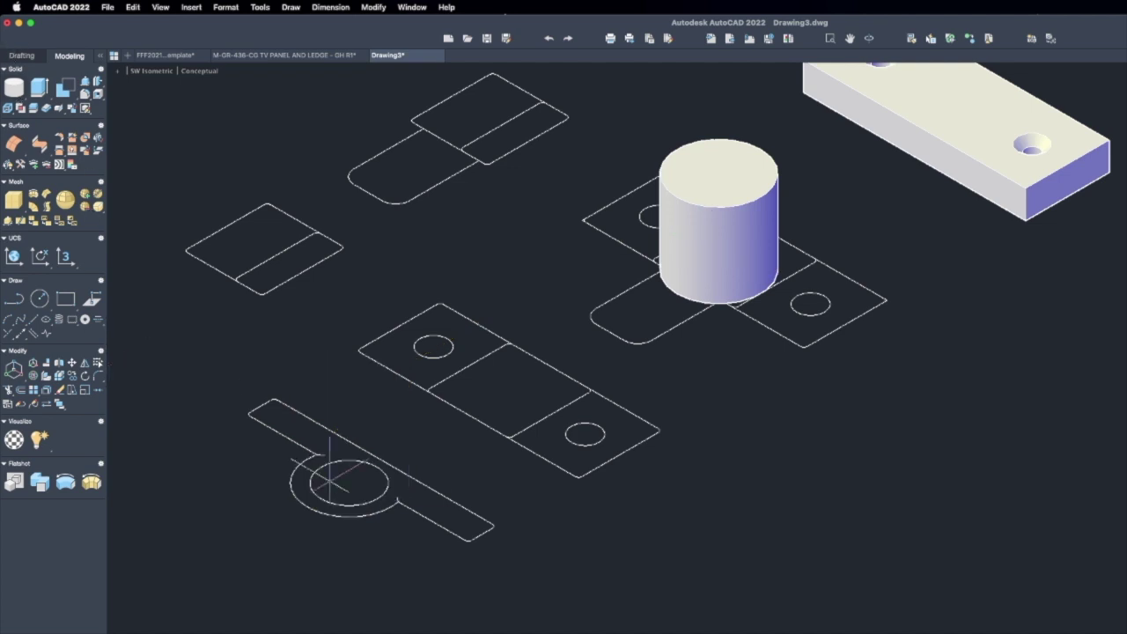
- Draw a solid cylinder 0.75 high downward from the ring's centre, matching the ring's inner radius
type("cyl")
key("Return")
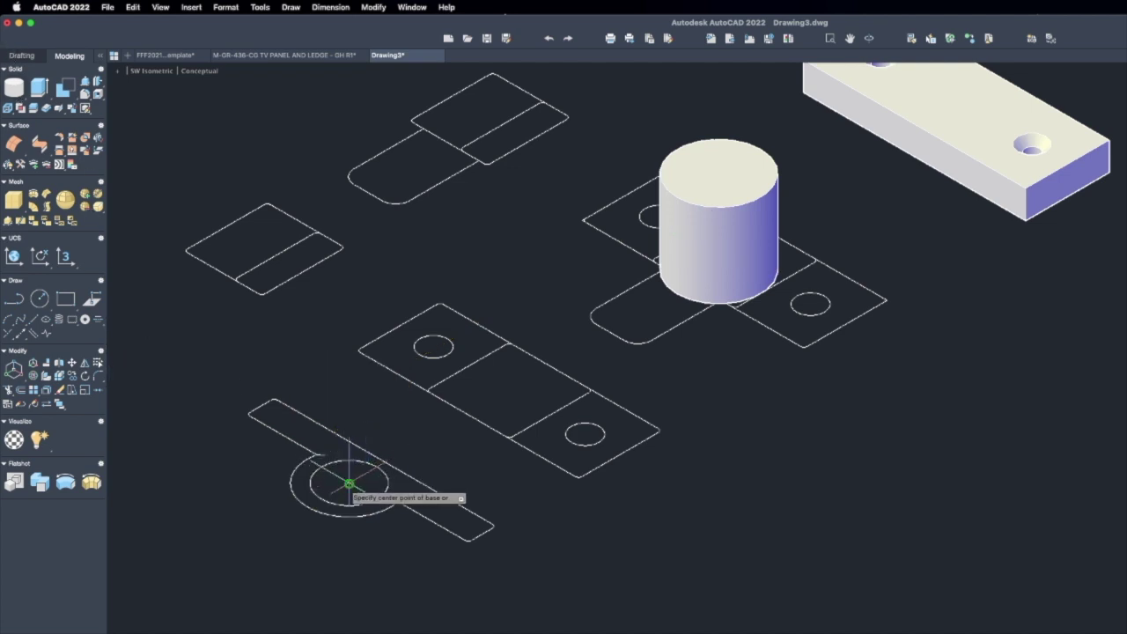
left_click(349, 483)
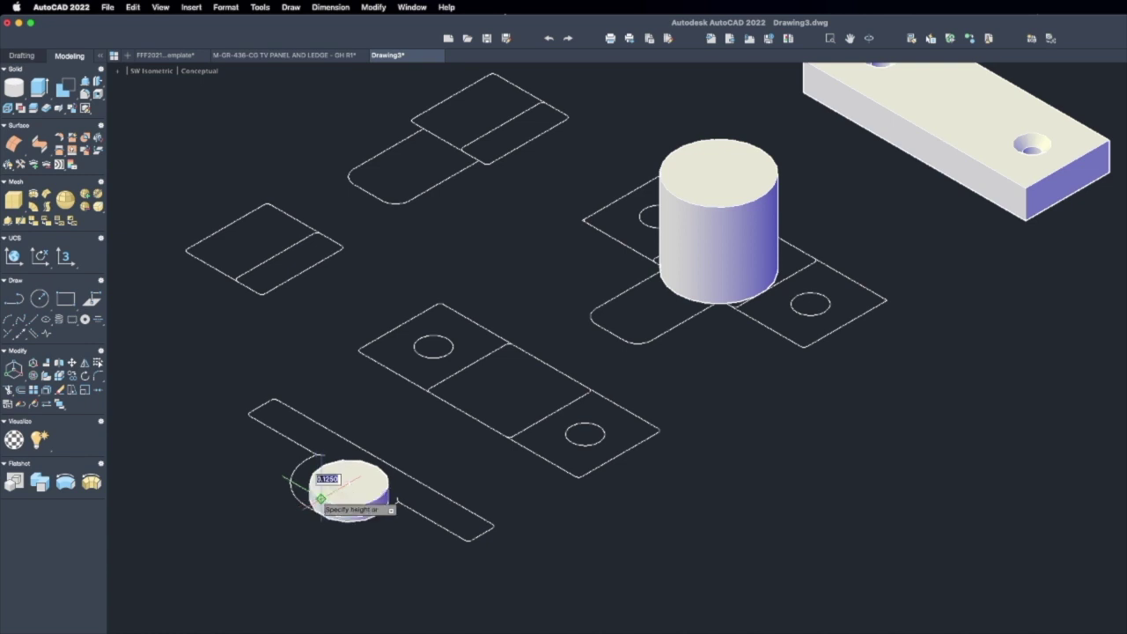
left_click(320, 498)
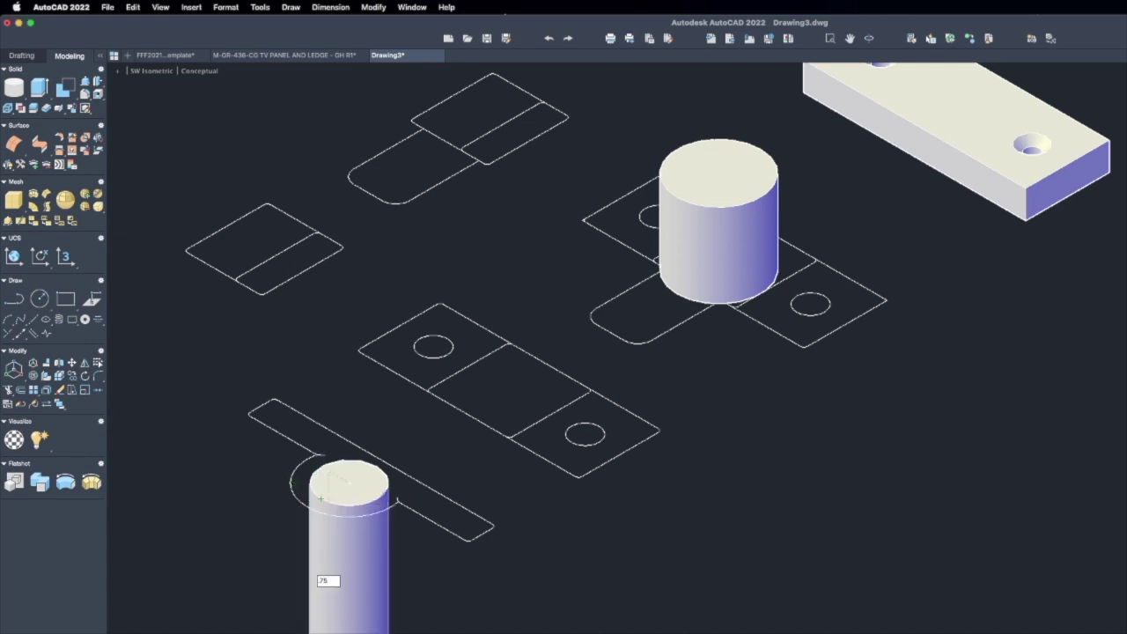
key("Return")
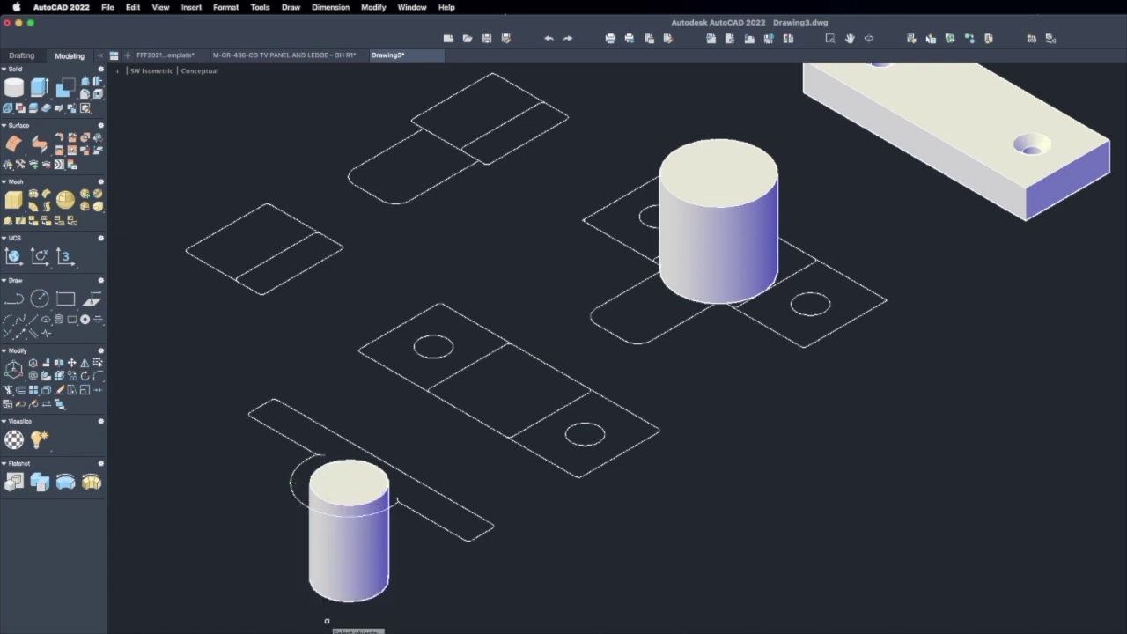
left_click(345, 591)
key("Return")
left_click(280, 633)
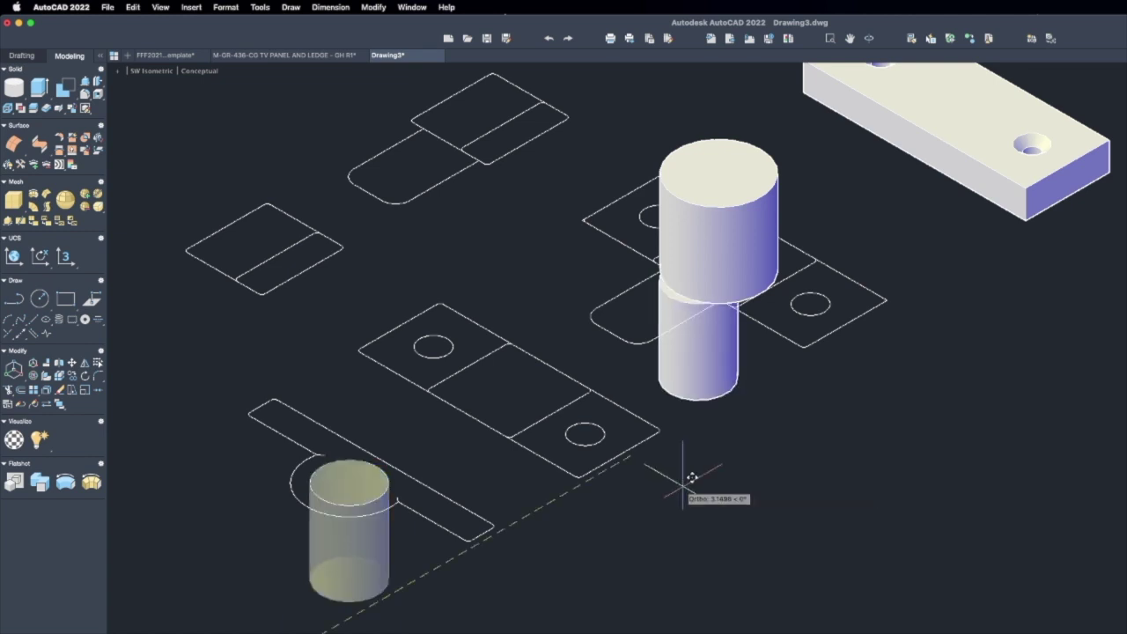
key("Escape")
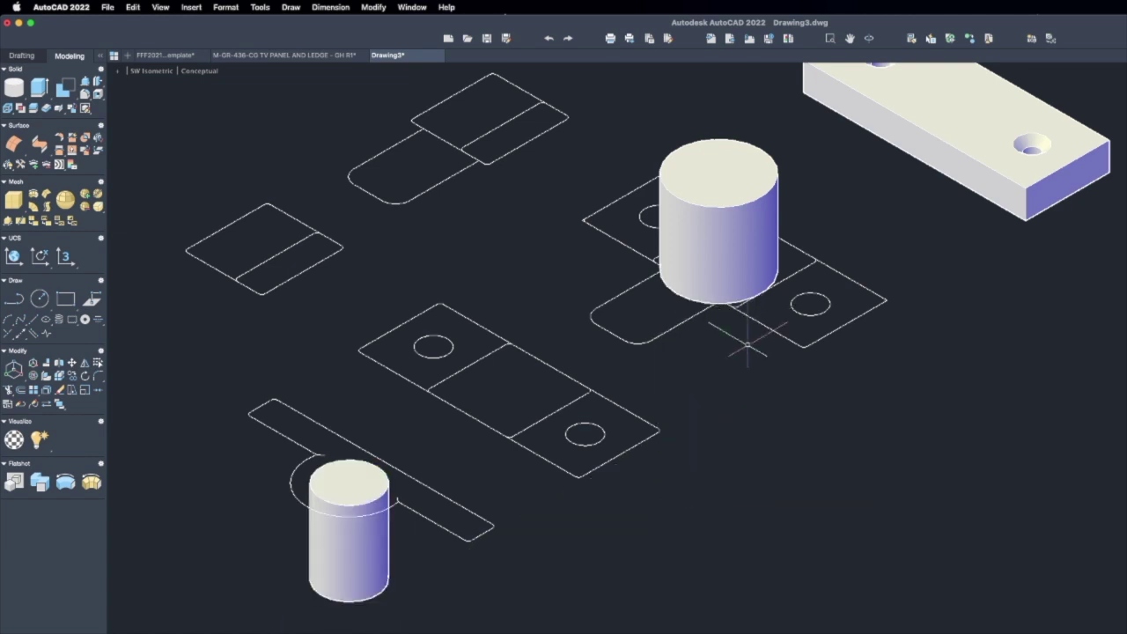
- Move the larger cylinder by its base centre back onto the ring's centre, above the smaller cylinder
key("Return")
left_click(712, 205)
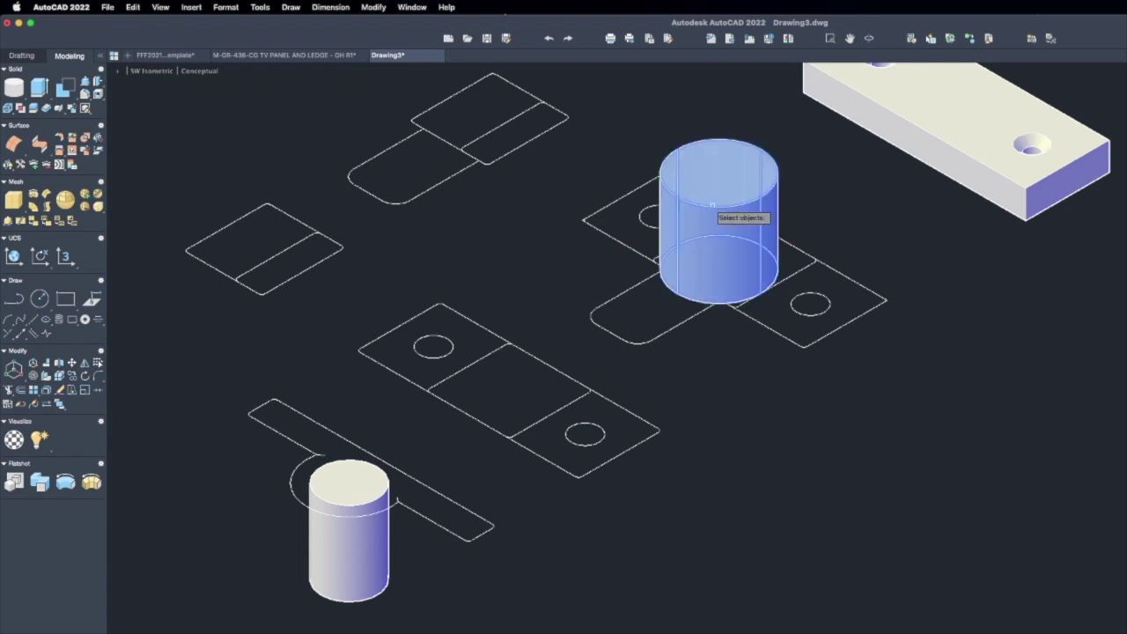
key("Return")
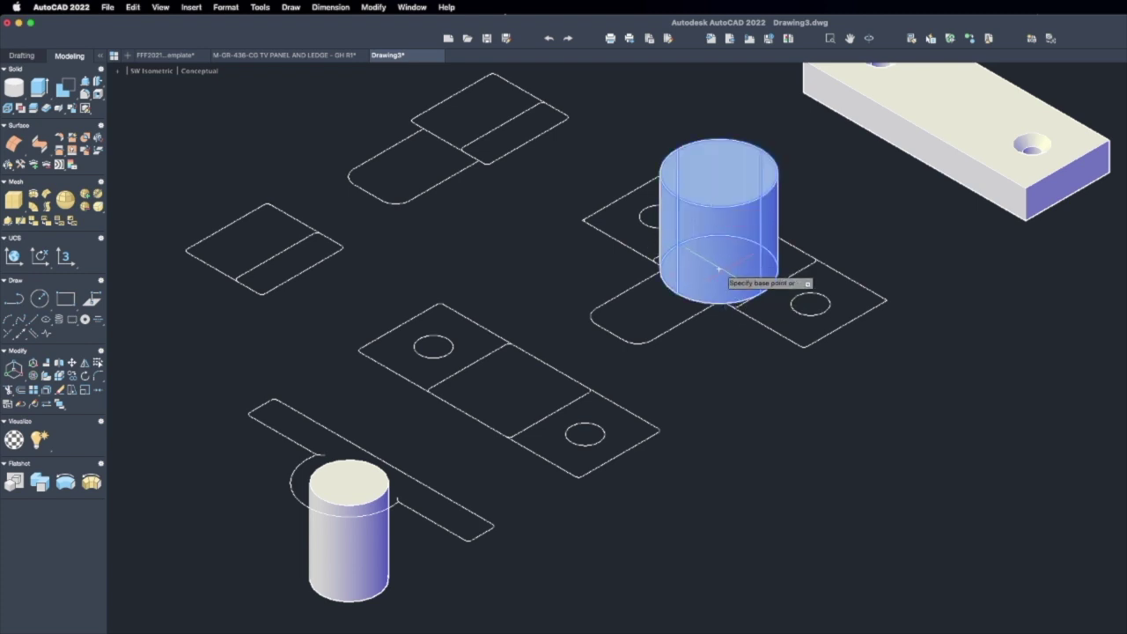
left_click(719, 269)
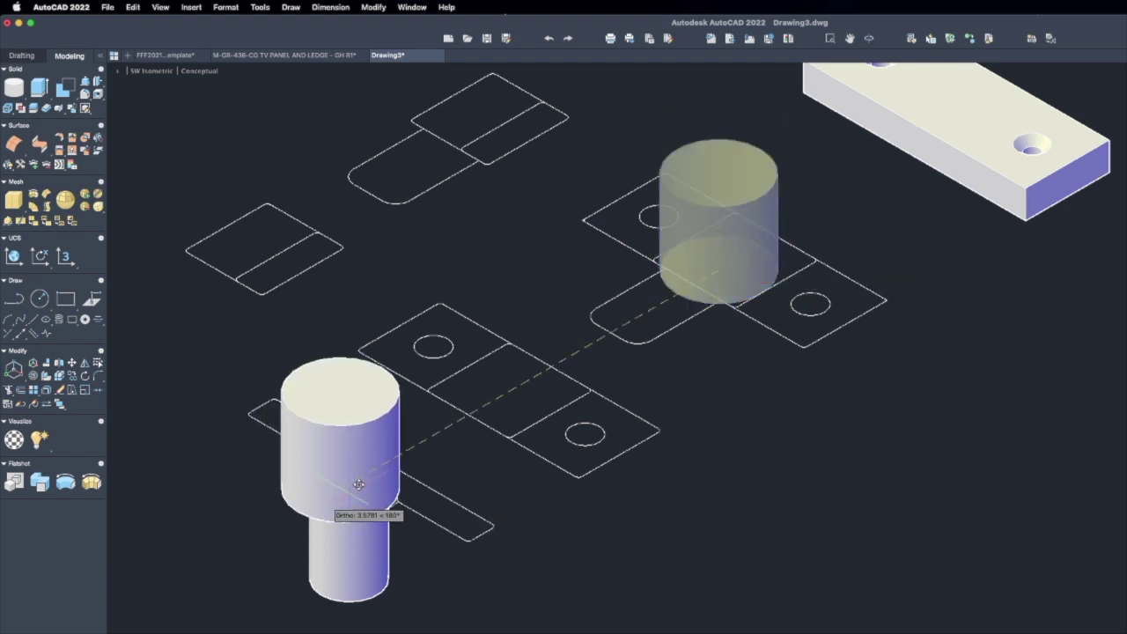
left_click(349, 483)
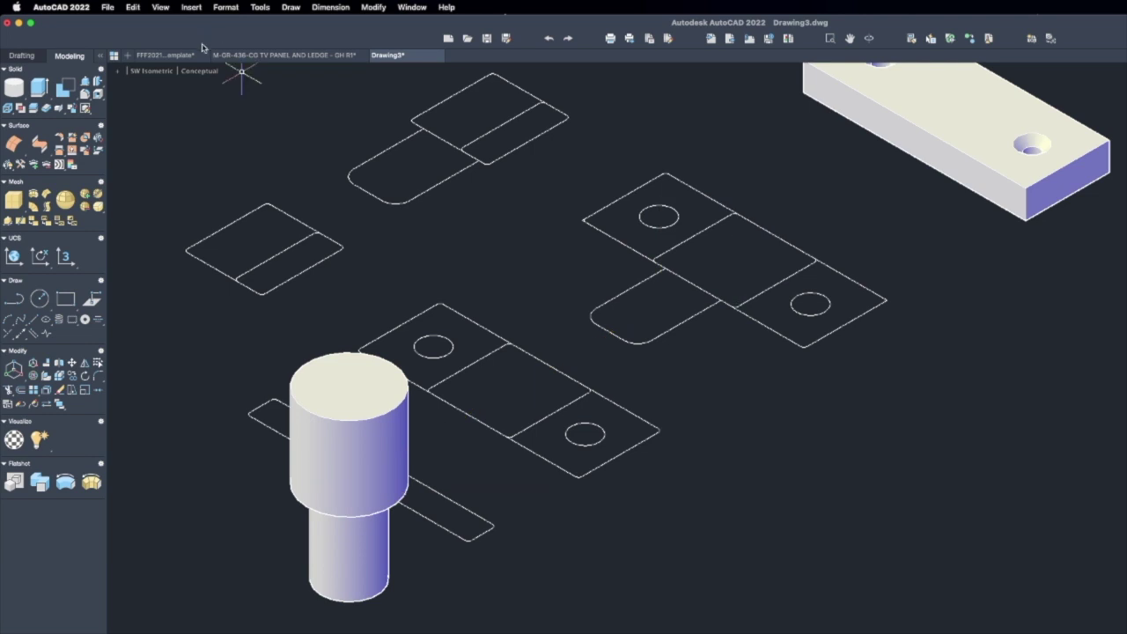
- Change the viewport's visual style from Conceptual to 2D Wireframe
left_click(205, 77)
left_click(221, 99)
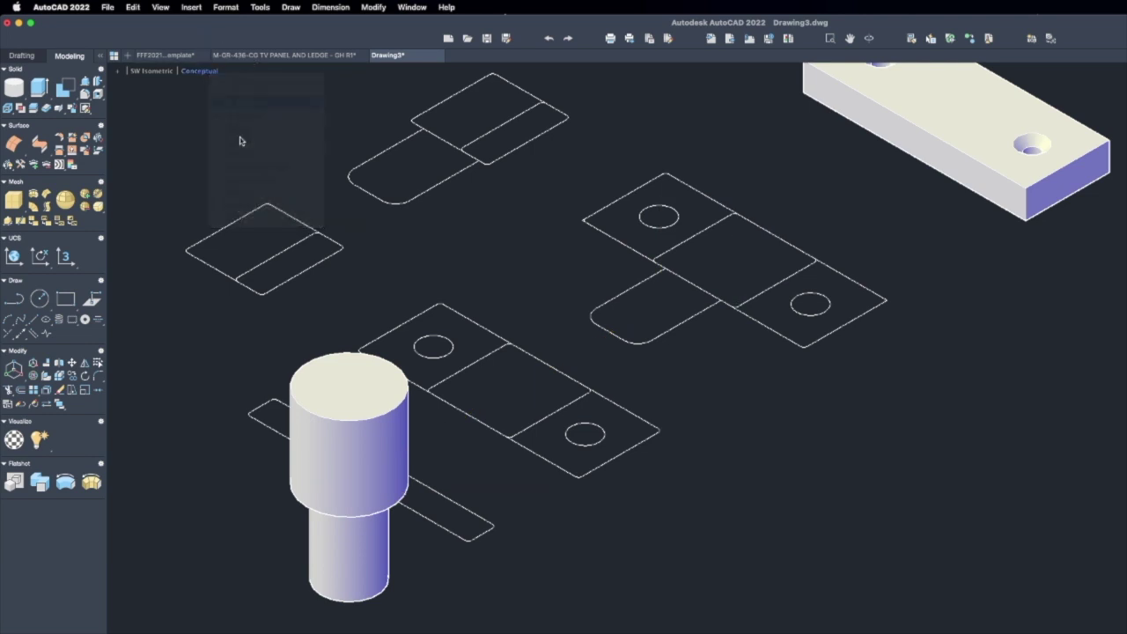
scroll(493, 432, "down", 3)
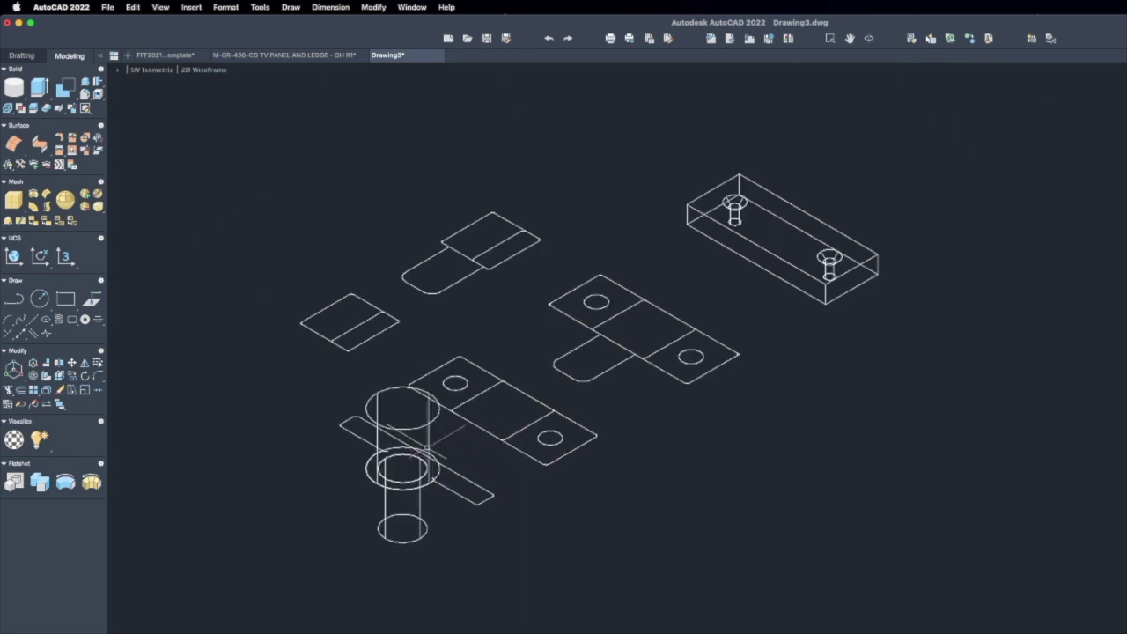
- Move both cylinders together along the X axis into the clear space beyond the countersunk block
scroll(423, 484, "up", 3)
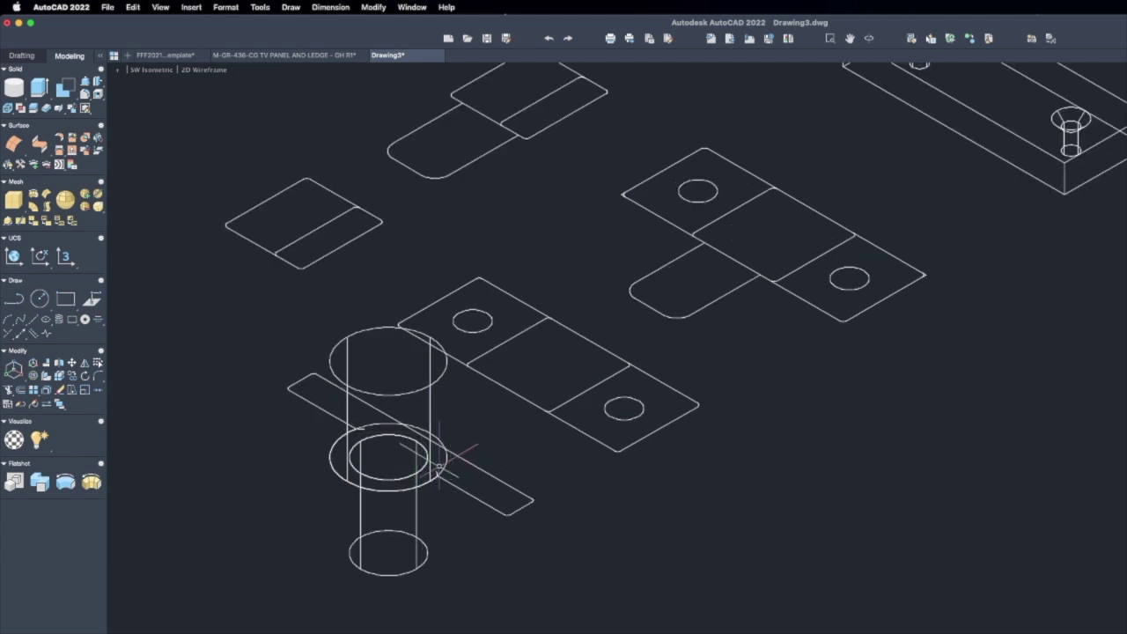
middle_click_drag(439, 466, 433, 469)
type("m")
key("space")
left_click(424, 536)
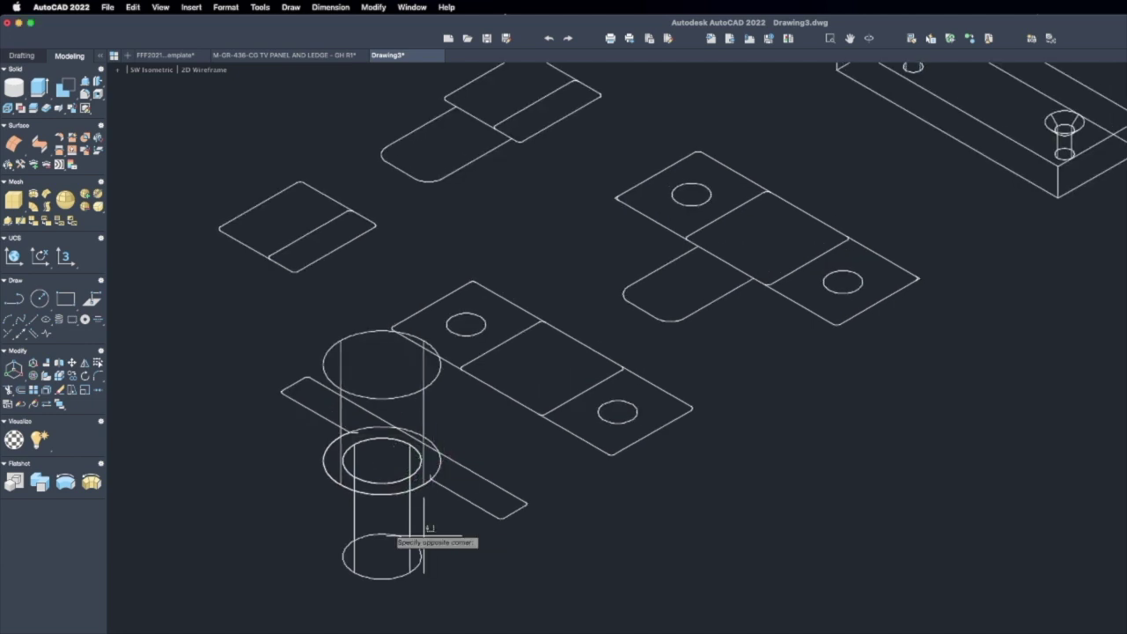
left_click(391, 531)
left_click(426, 400)
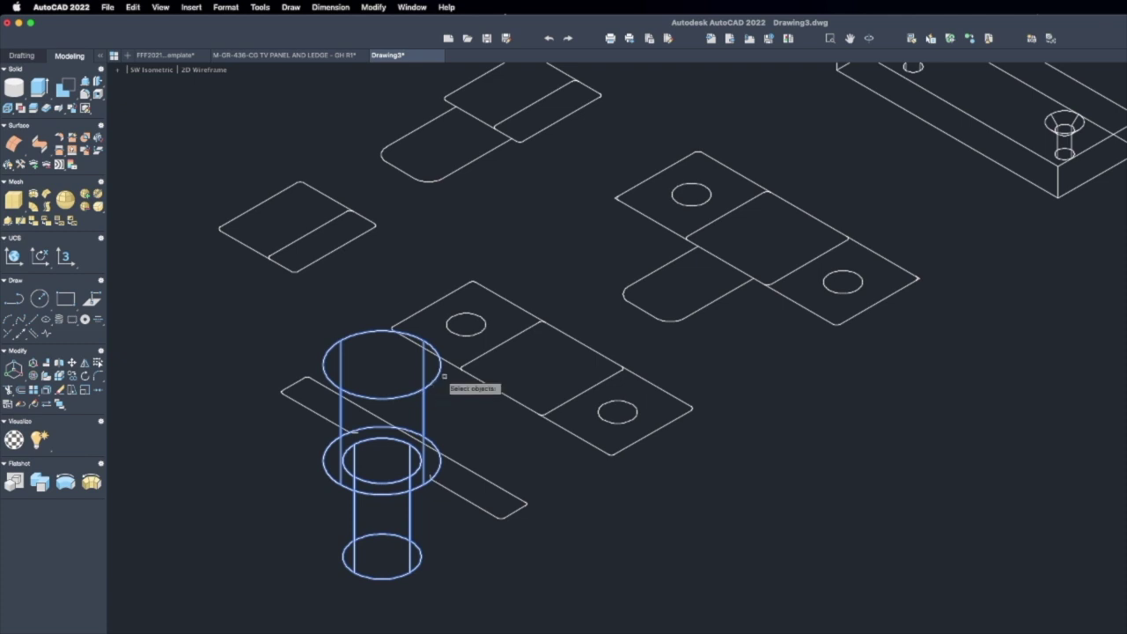
scroll(460, 388, "down", 5)
key("Return")
left_click(461, 473)
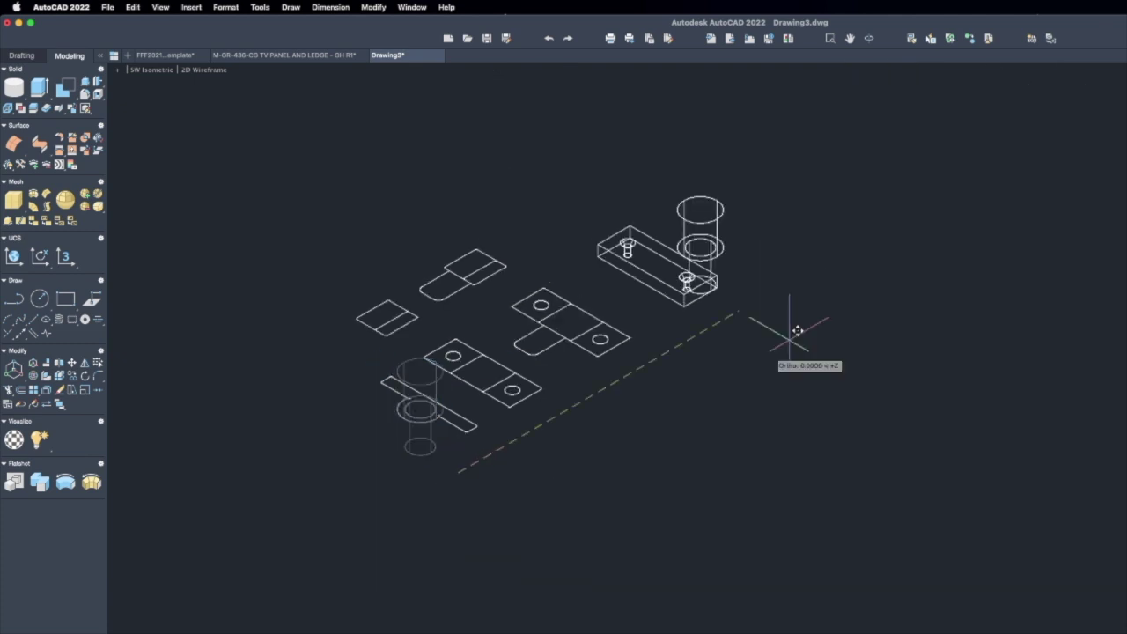
left_click(793, 286)
middle_click_drag(827, 309, 651, 321)
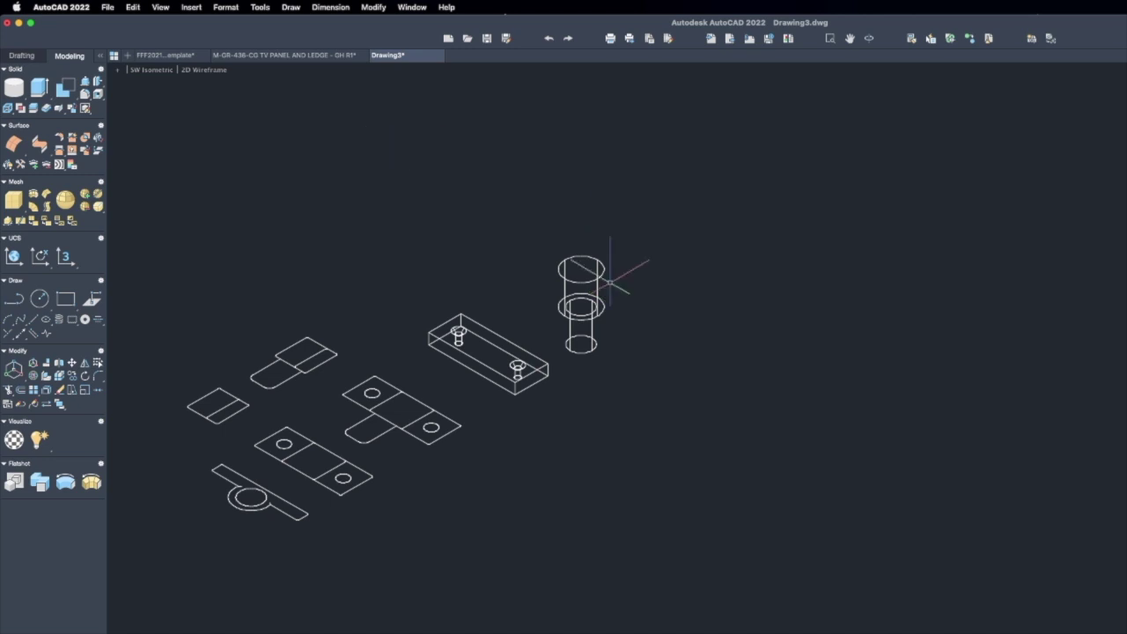
- Preview the solids in the X-ray visual style and restore 2D Wireframe
left_click(217, 70)
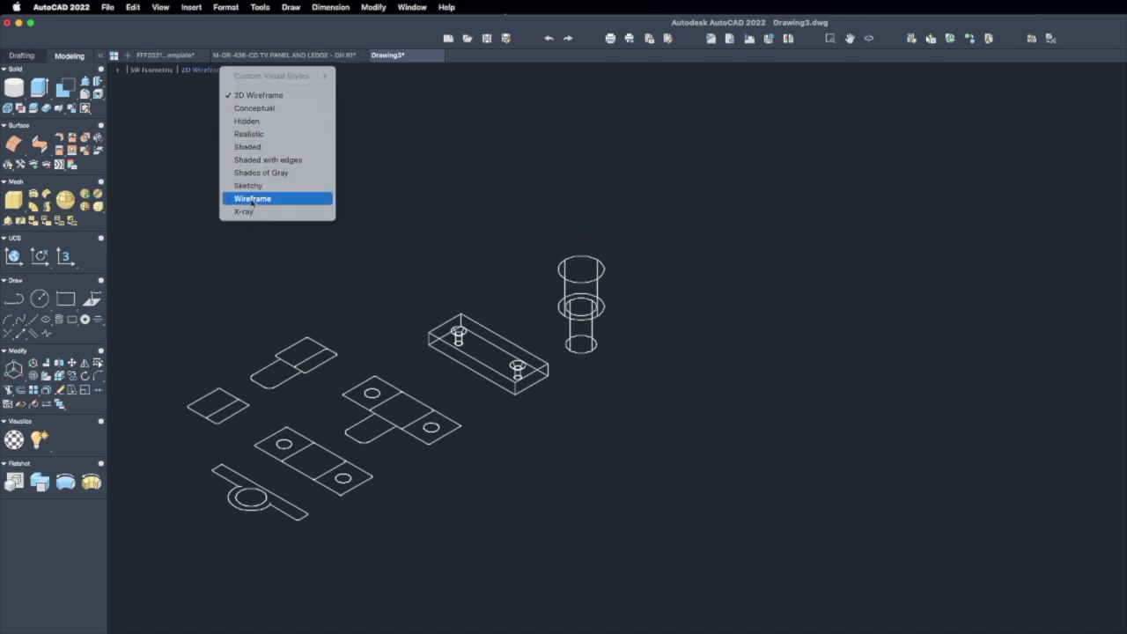
key("Escape")
scroll(572, 312, "up", 3)
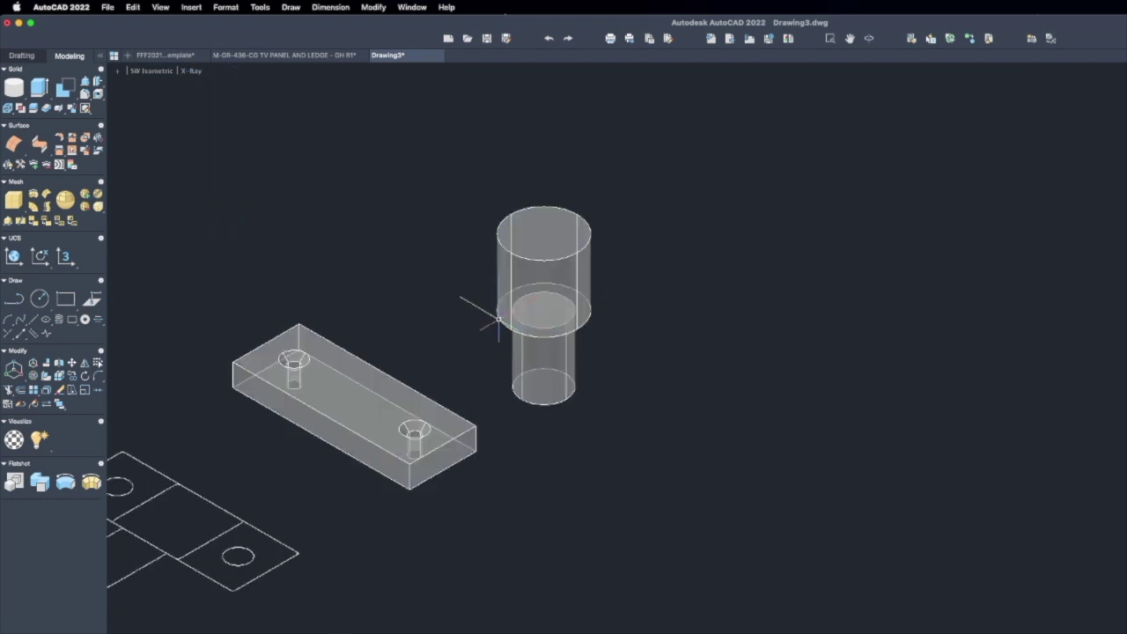
left_click(191, 70)
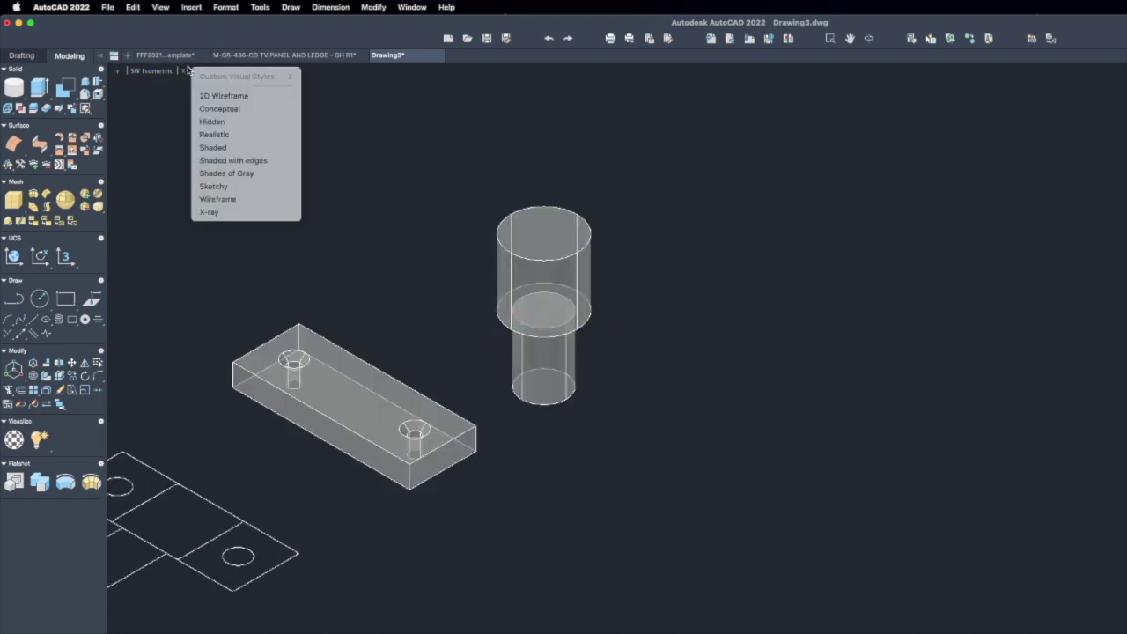
left_click(224, 96)
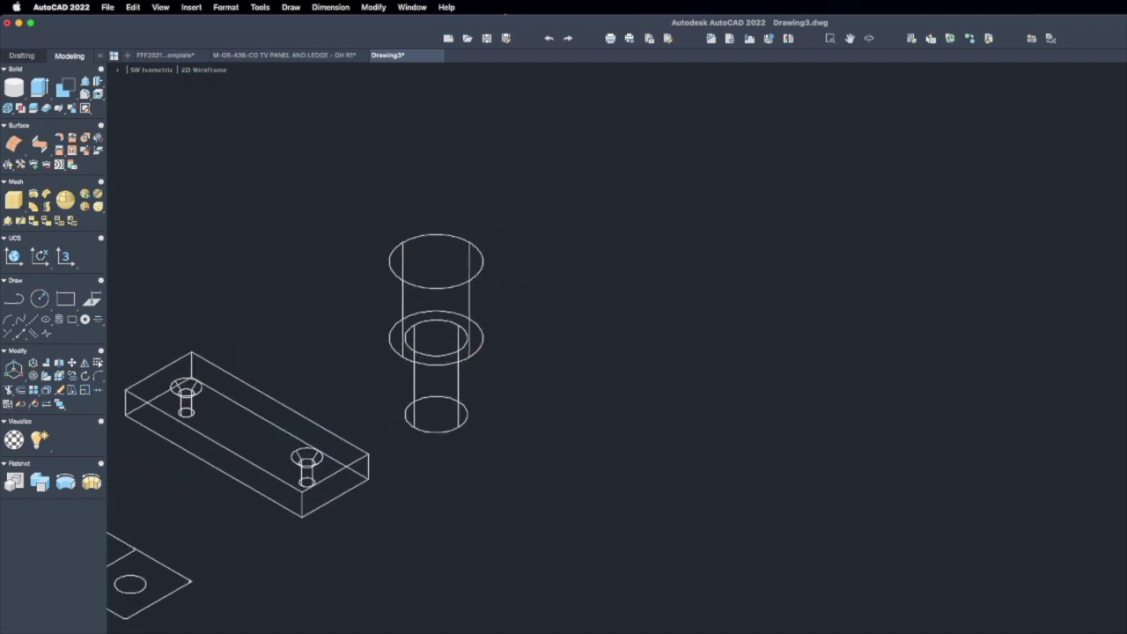
- Copy both cylinders 2 units along the X axis, away from the block
type("co")
key("Return")
left_click(500, 385)
left_click(430, 298)
key("Return")
left_click(520, 354)
type("2")
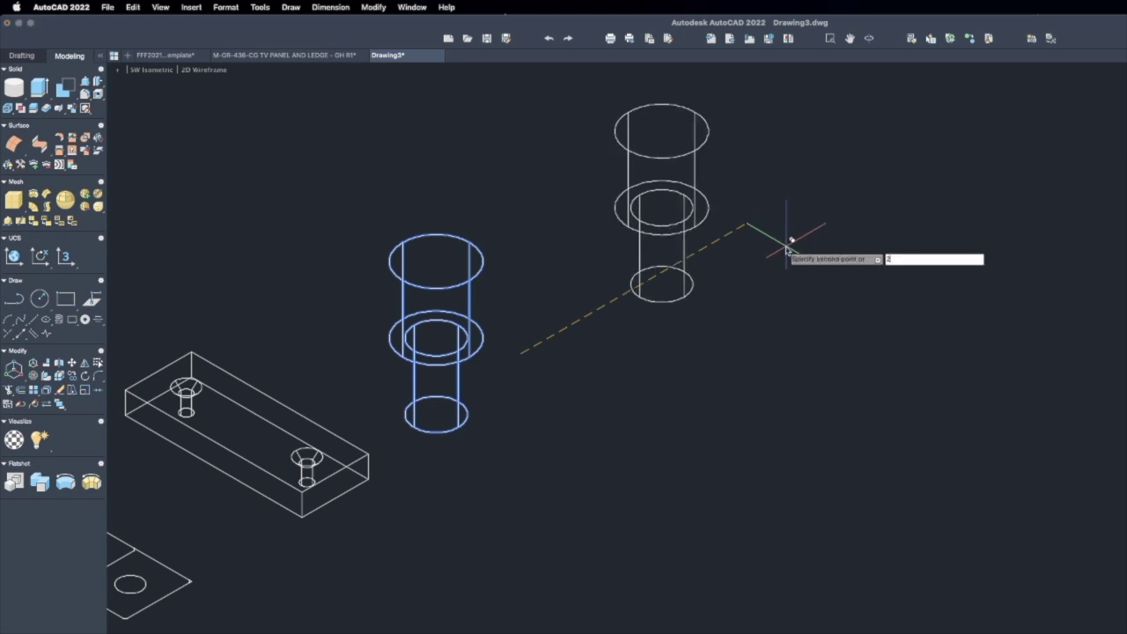
key("Return")
key("Return")
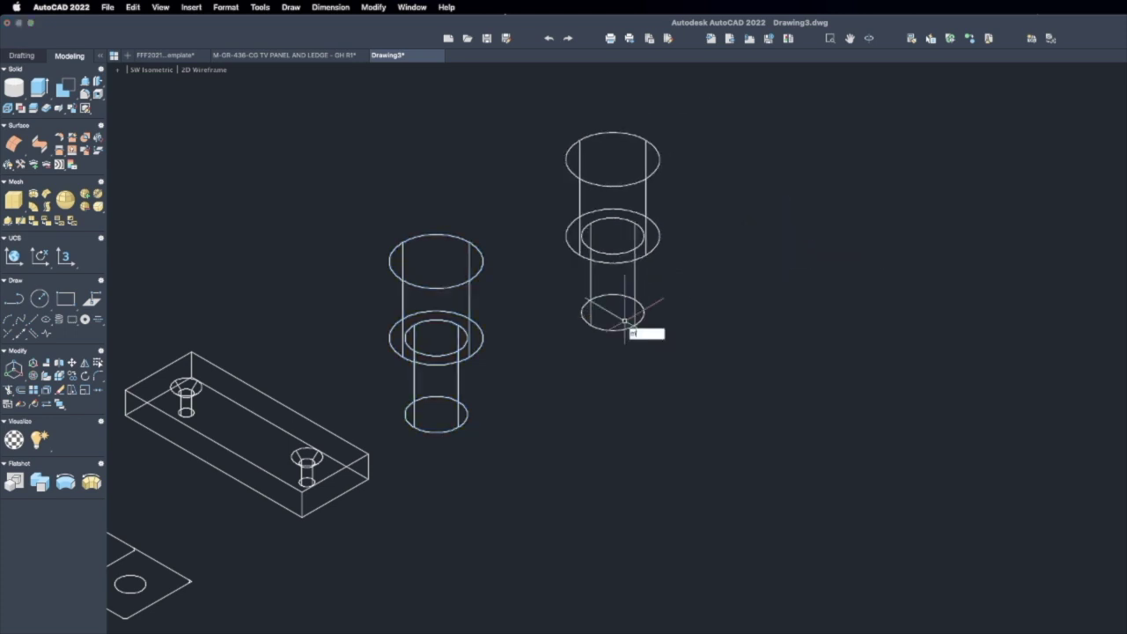
- Try moving the copied smaller cylinder 2 units upward and undo that move
left_click(616, 336)
left_click(604, 327)
type("m")
key("Return")
left_click(630, 386)
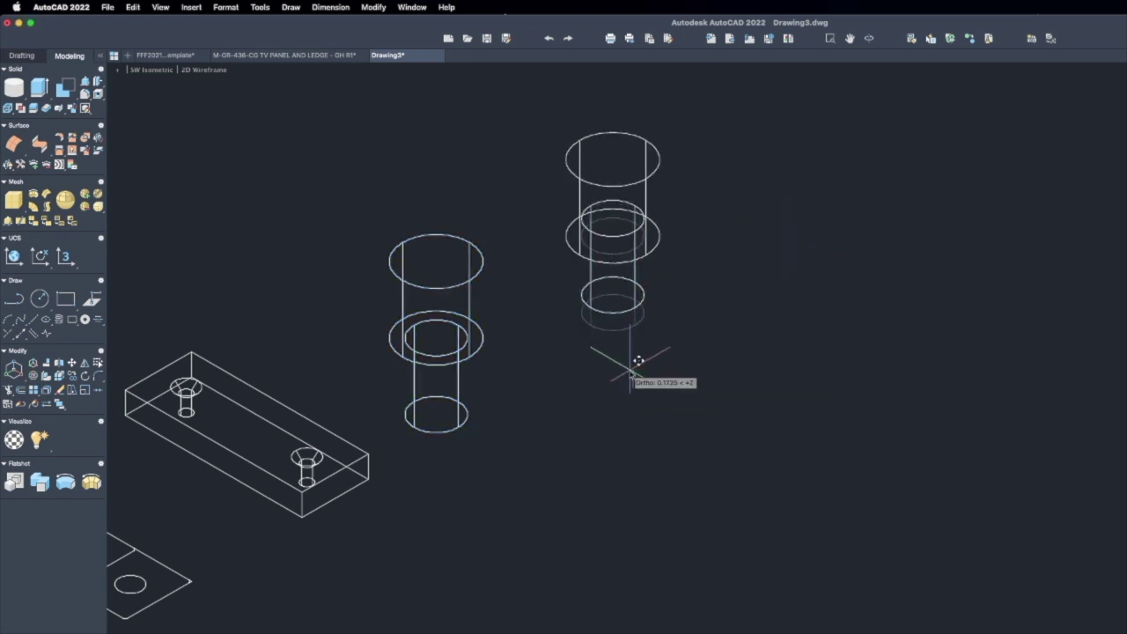
type("2")
key("Return")
key("super+z")
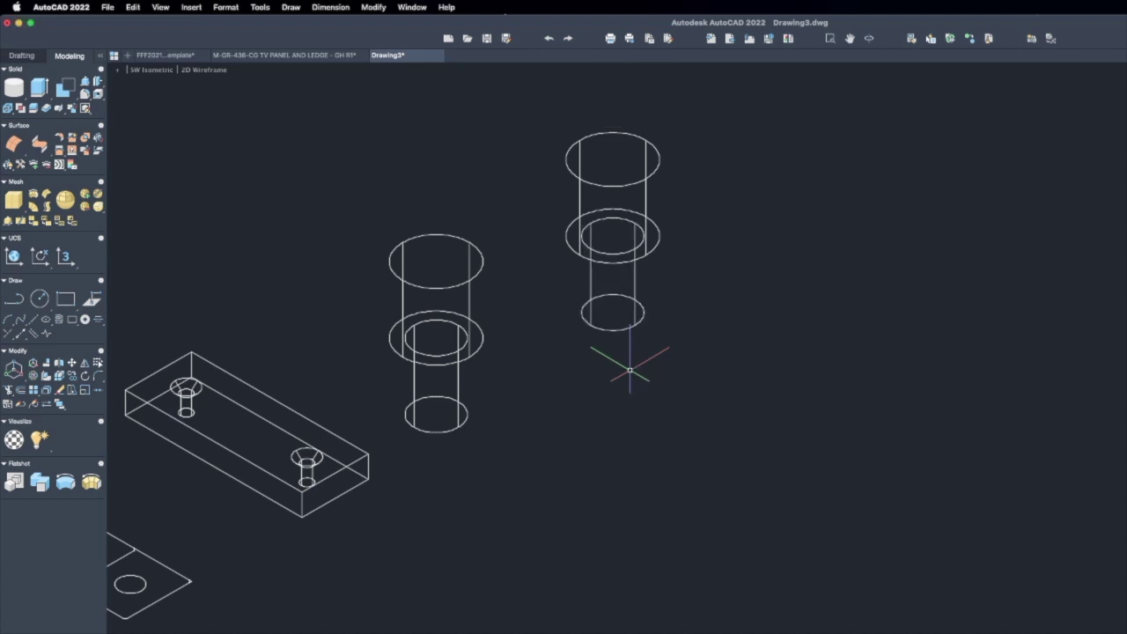
- Move the copied smaller cylinder 0.75 upward so that it sits inside the larger copied cylinder
left_click(652, 337)
left_click(604, 293)
type("m")
key("Return")
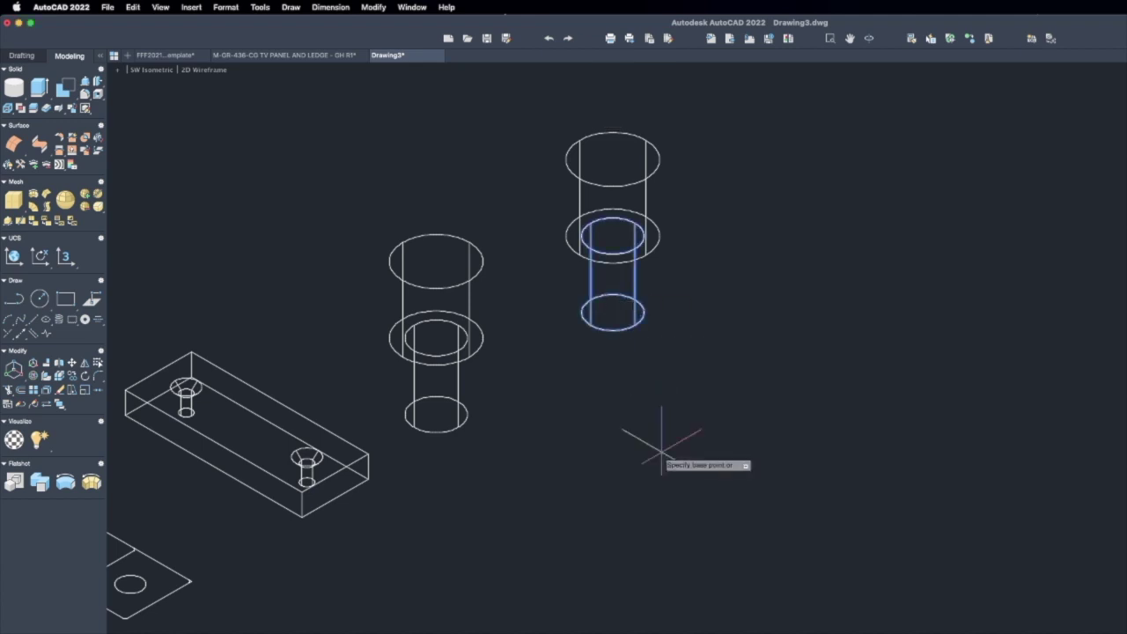
left_click(661, 452)
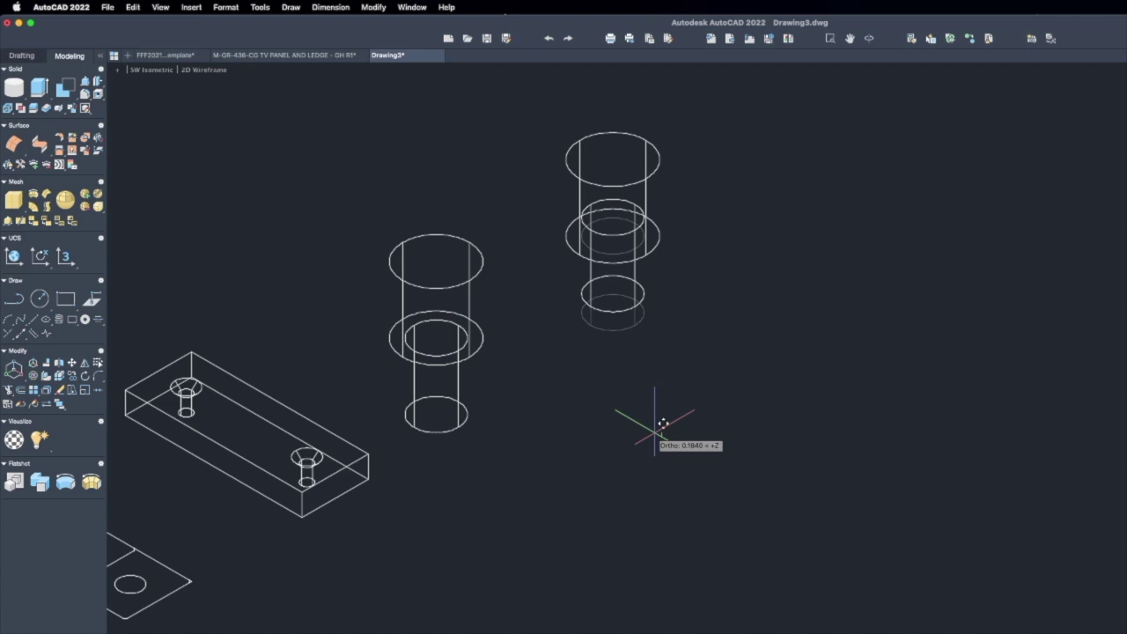
type(".75")
key("Return")
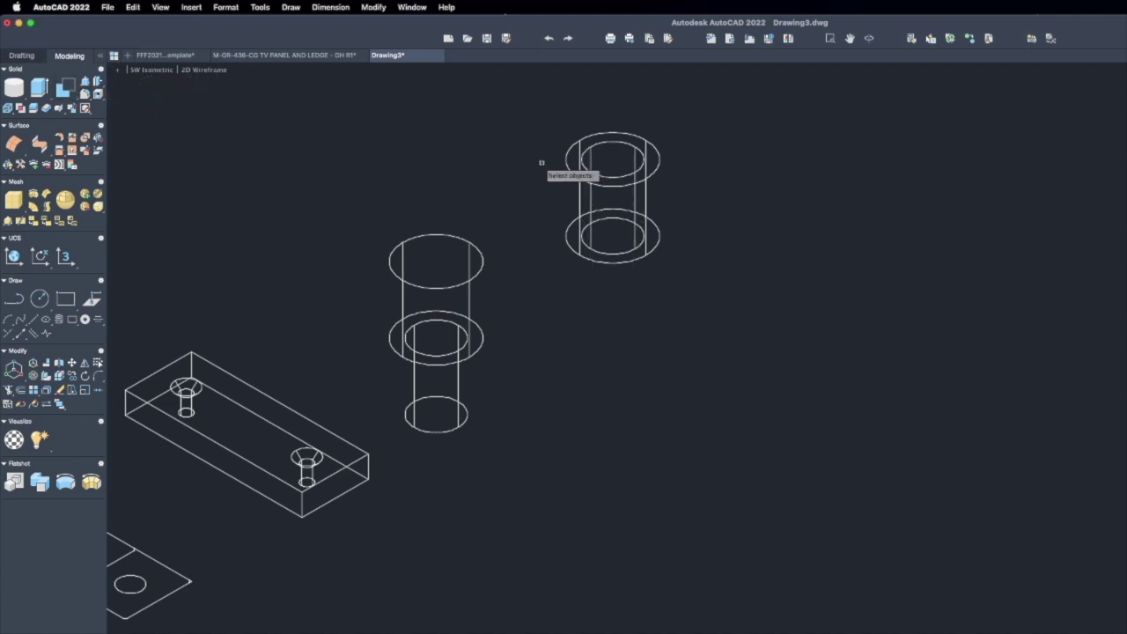
- Subtract the copied inner cylinder from the copied outer cylinder to make a hollow barrel
left_click(587, 167)
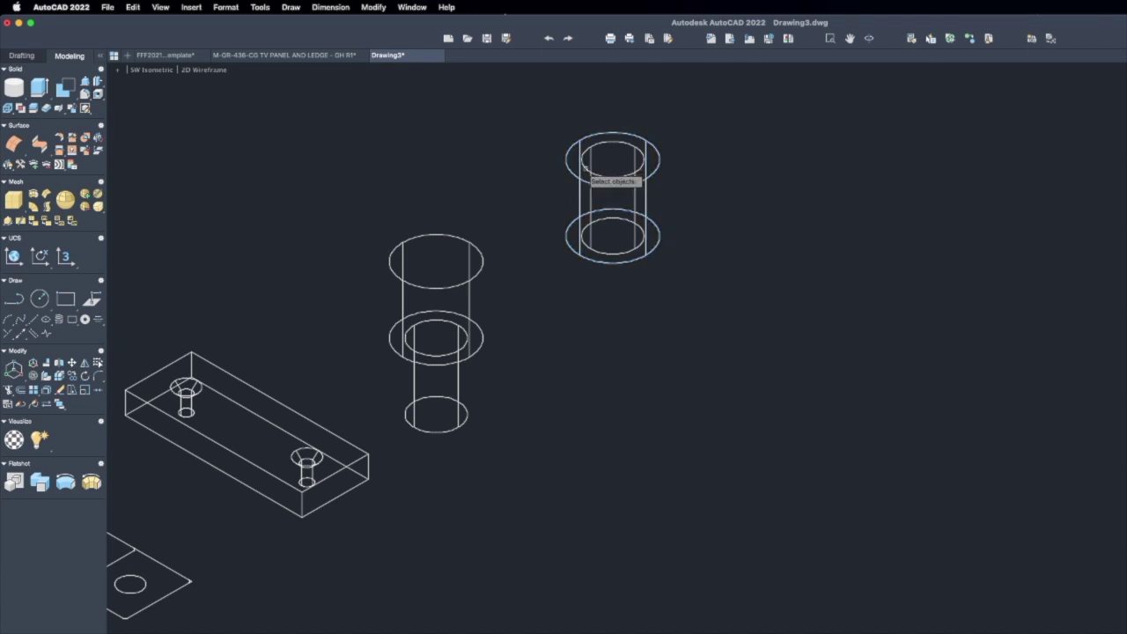
left_click(585, 167)
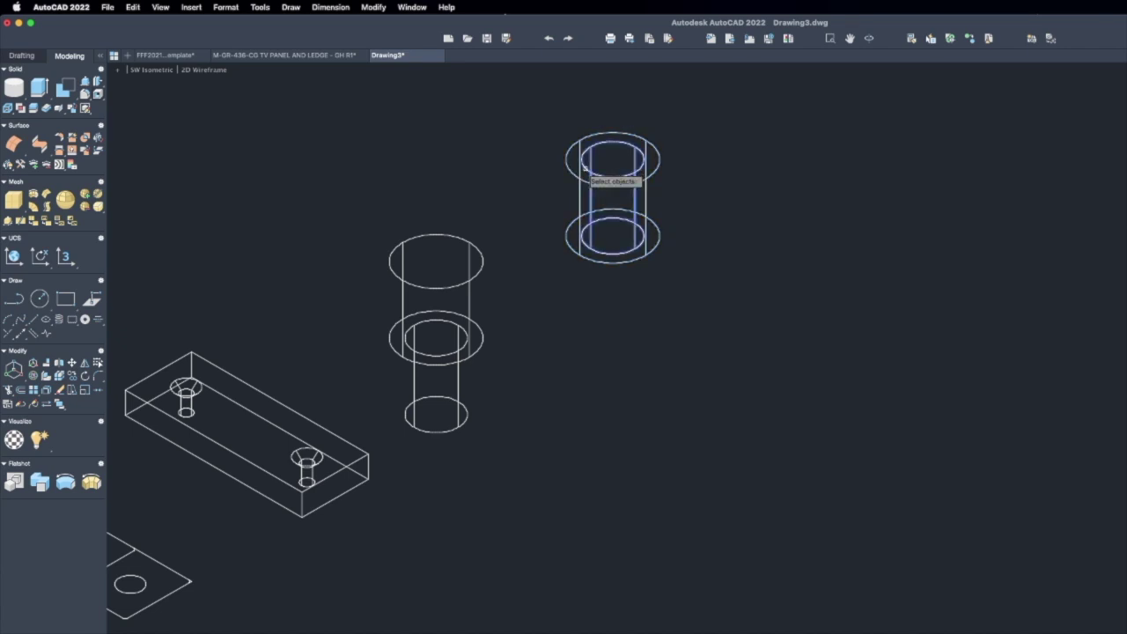
key("Return")
middle_click_drag(683, 461, 856, 452)
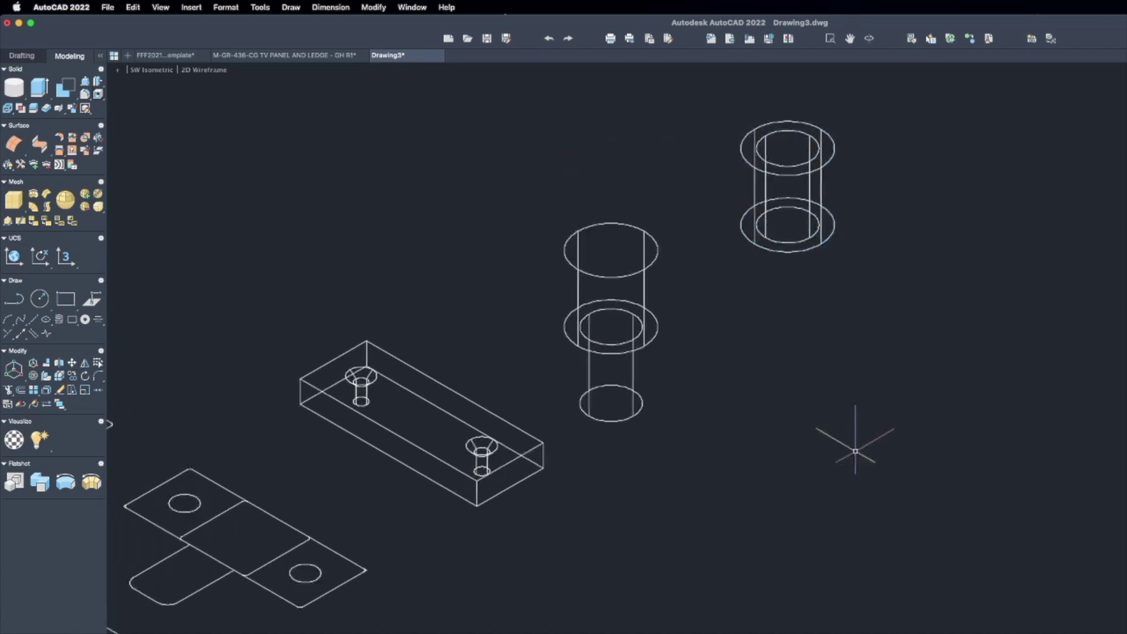
middle_click_drag(700, 416, 716, 393)
scroll(716, 393, "down", 3)
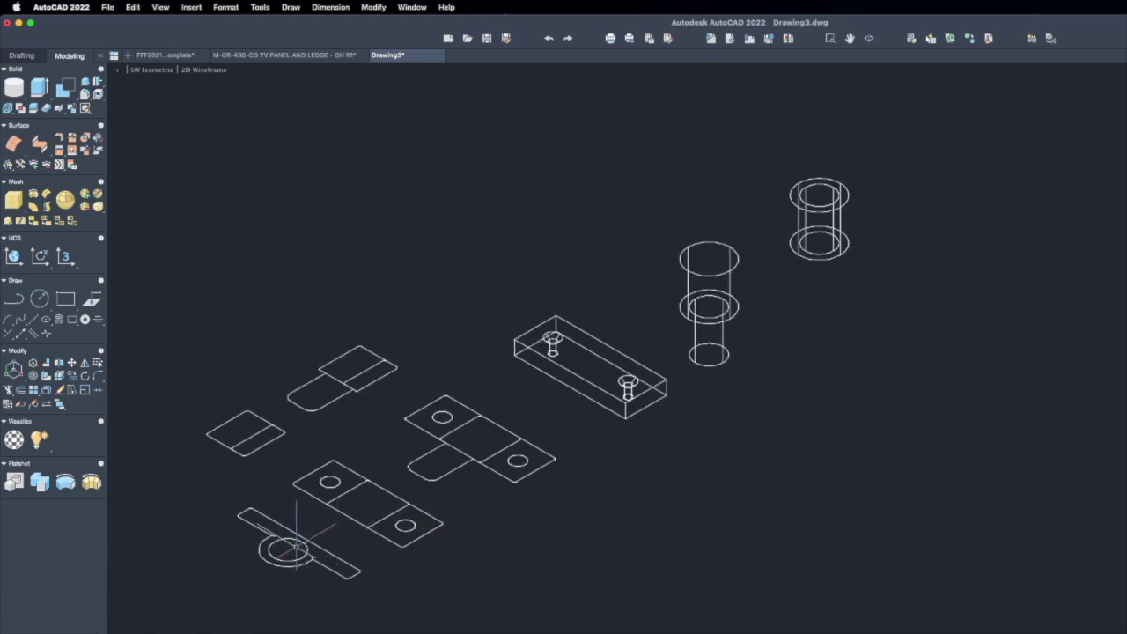
scroll(851, 342, "up", 2)
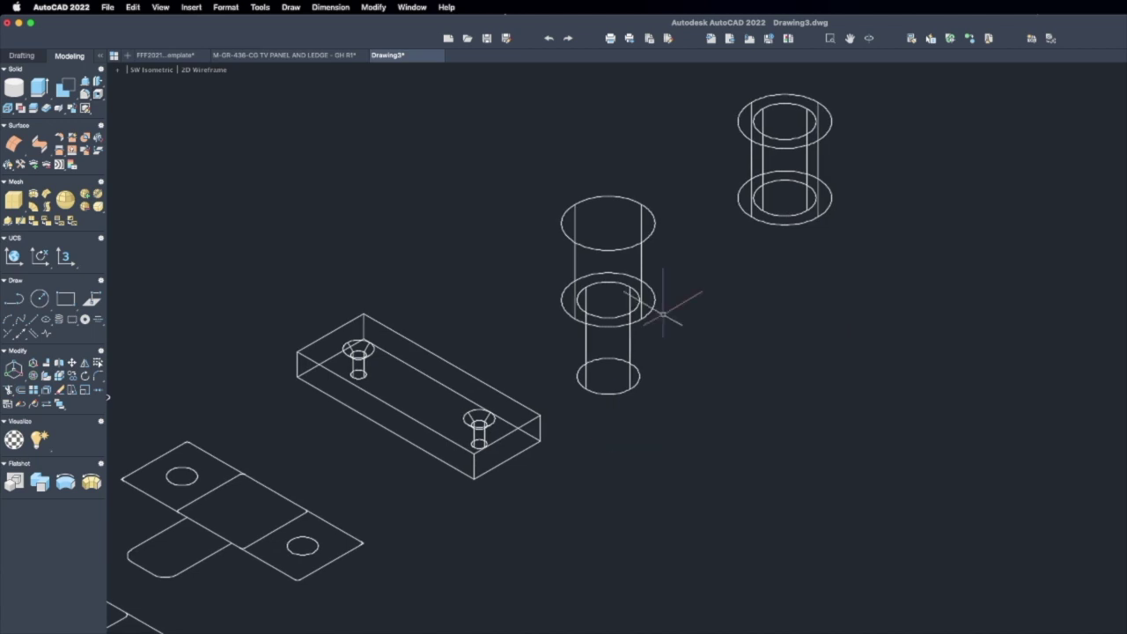
- Unite the original large cylinder and the smaller cylinder beneath it into a single solid
middle_click_drag(664, 313, 538, 403)
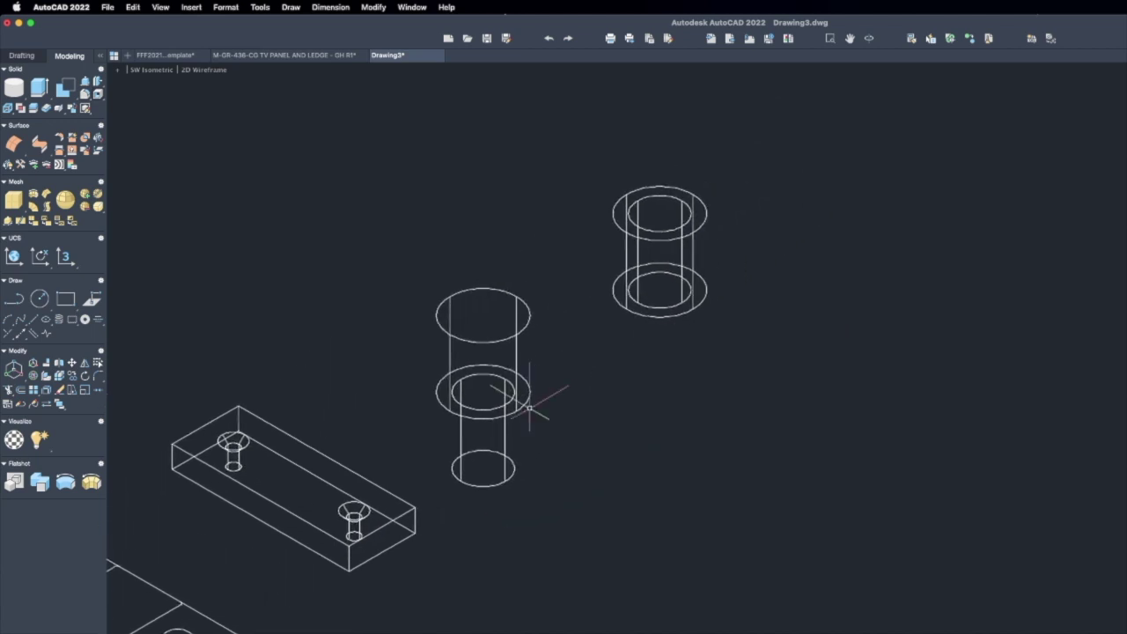
left_click(70, 88)
left_click(71, 112)
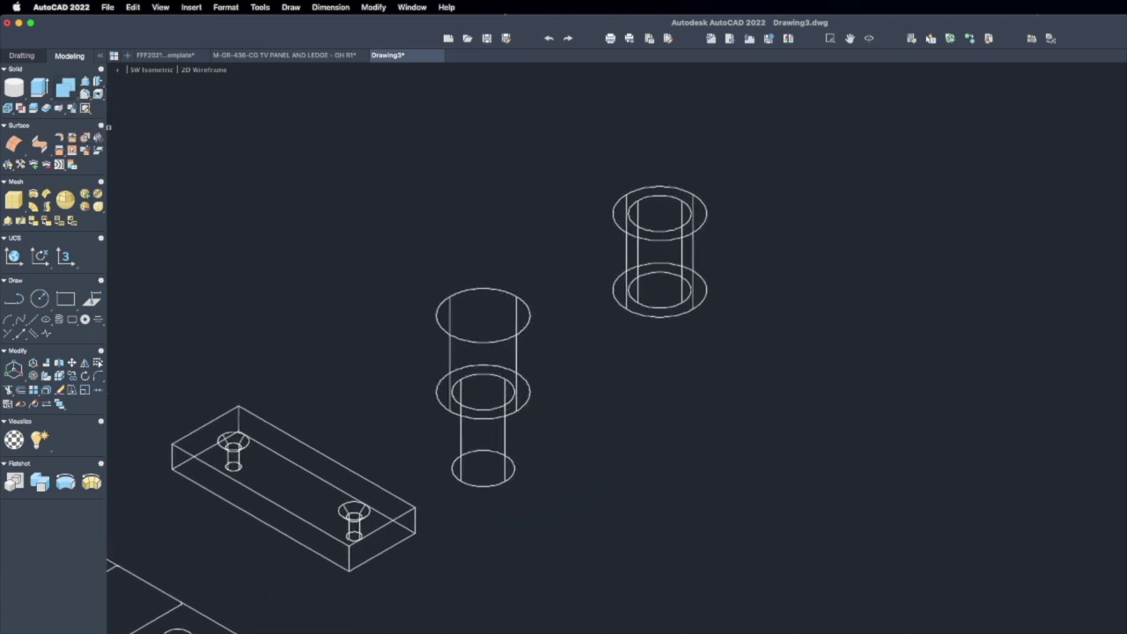
left_click(539, 426)
left_click(395, 334)
key("Return")
- Rotate the hollow barrel 90 degrees in 3D about the Y axis through its upper face's centre
type("ro")
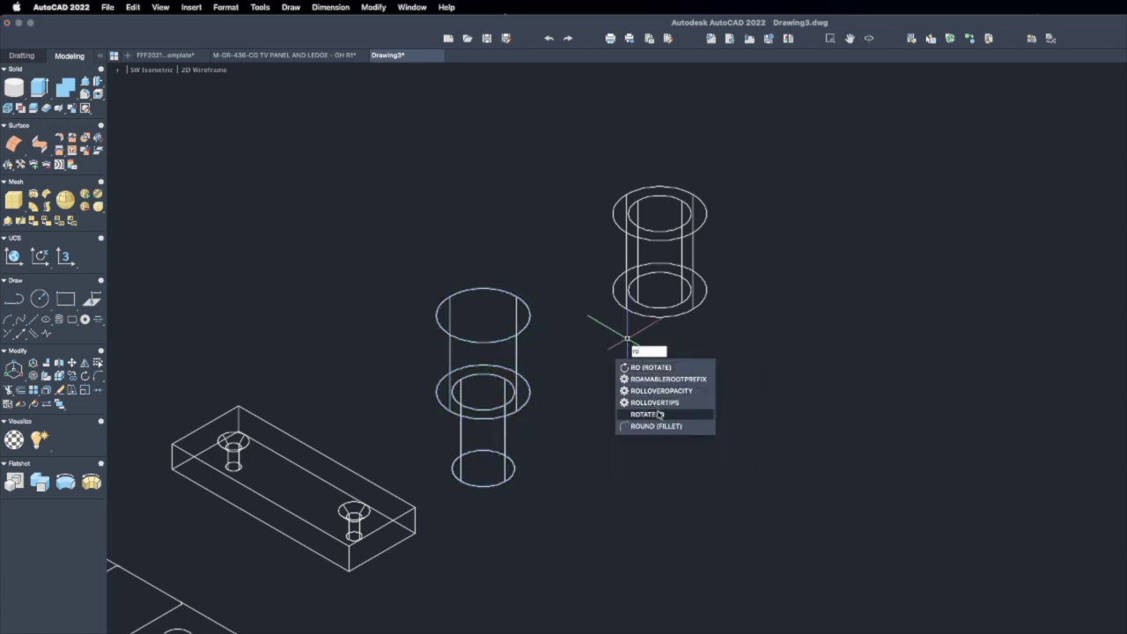
left_click(660, 414)
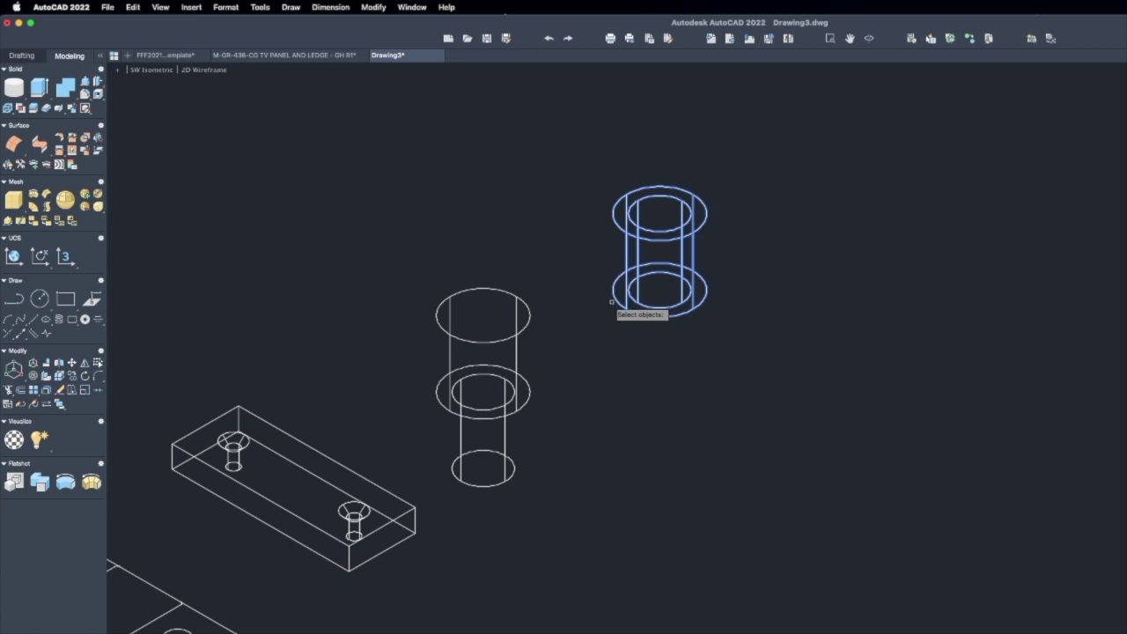
key("Return")
type("y")
key("Return")
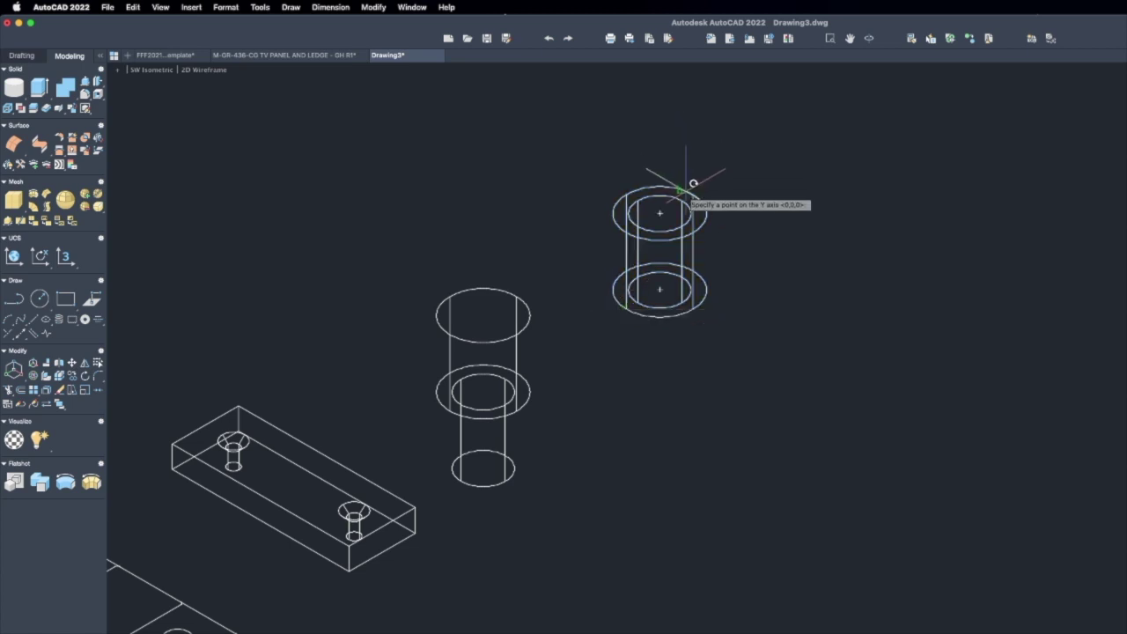
left_click(661, 209)
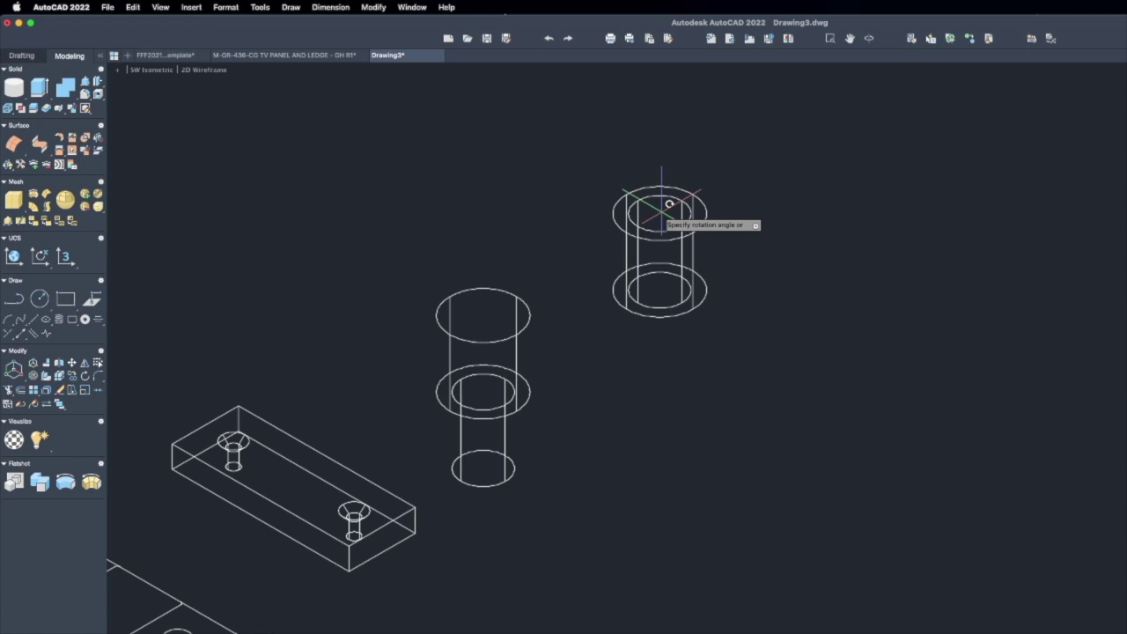
key("Return")
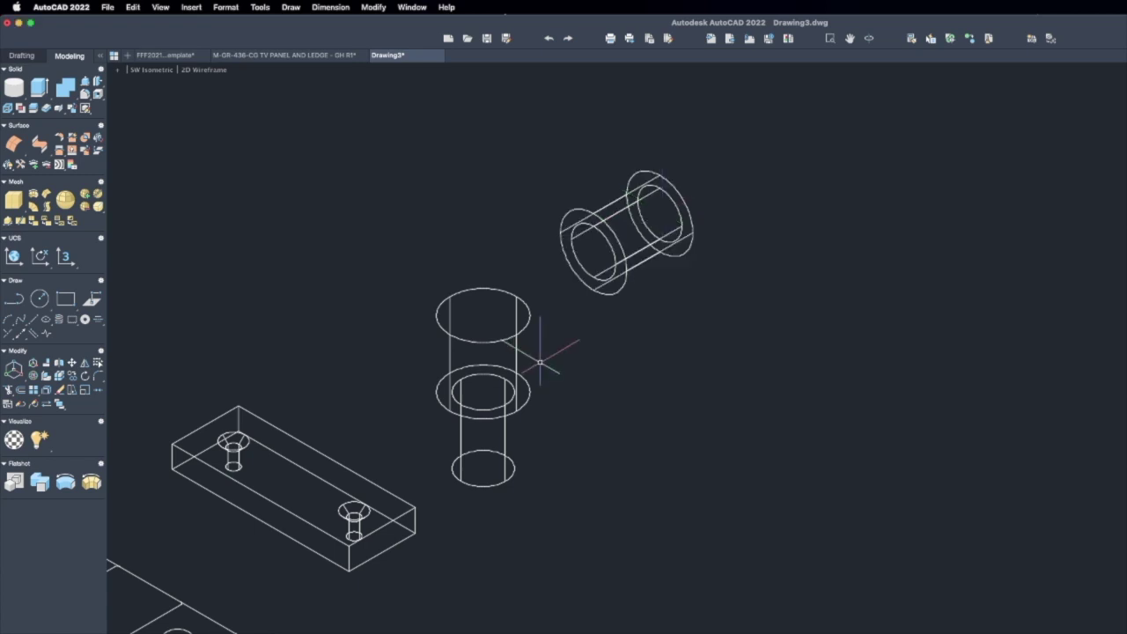
- Rotate the united stepped cylinder 90 degrees in 3D about the Y axis through its upper face's centre
type("ro")
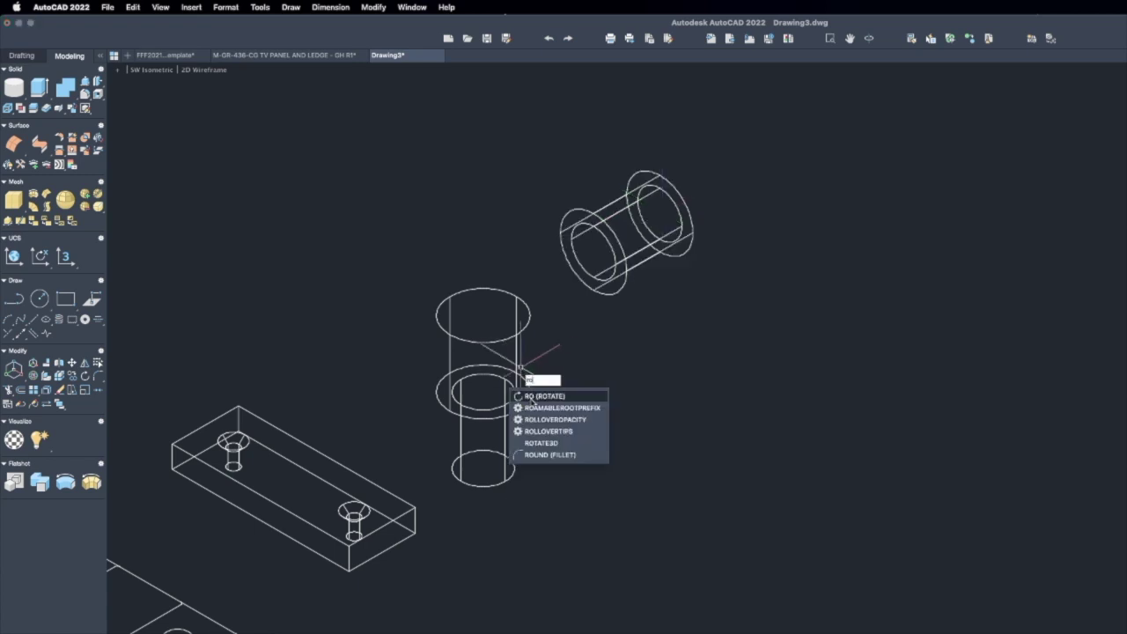
left_click(534, 443)
left_click(528, 420)
left_click(428, 326)
key("Return")
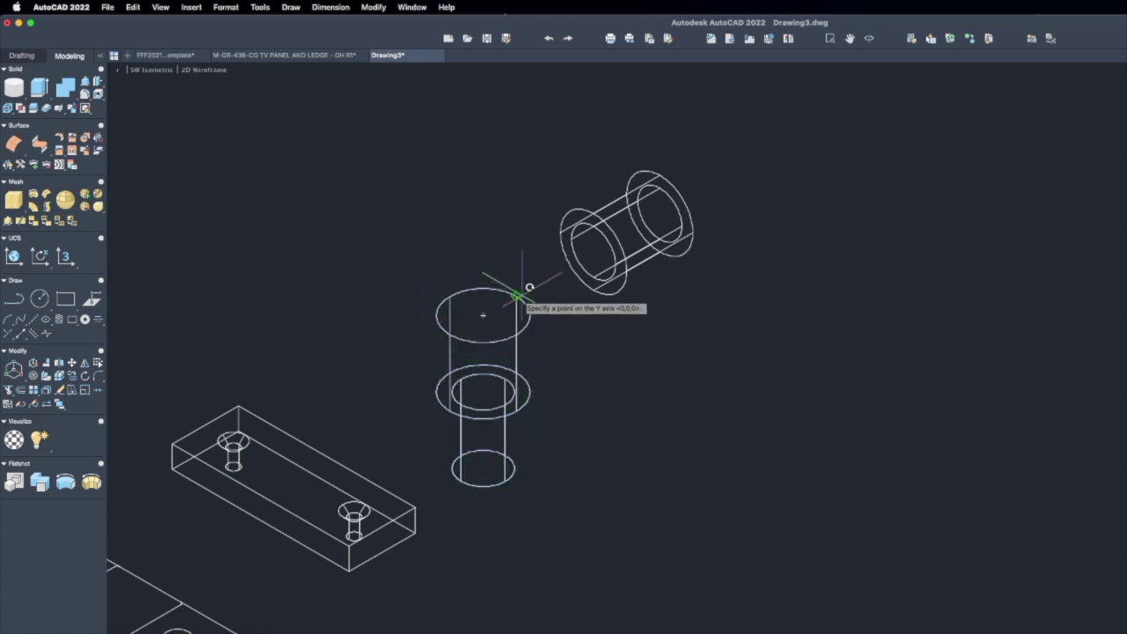
type("y")
key("Return")
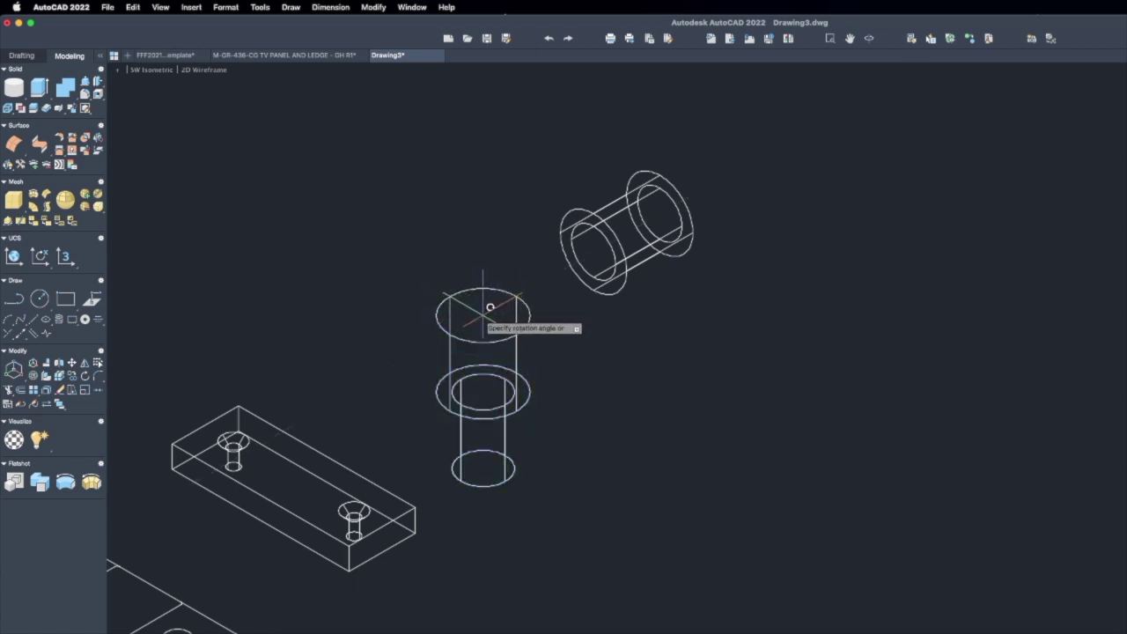
type("90")
key("Return")
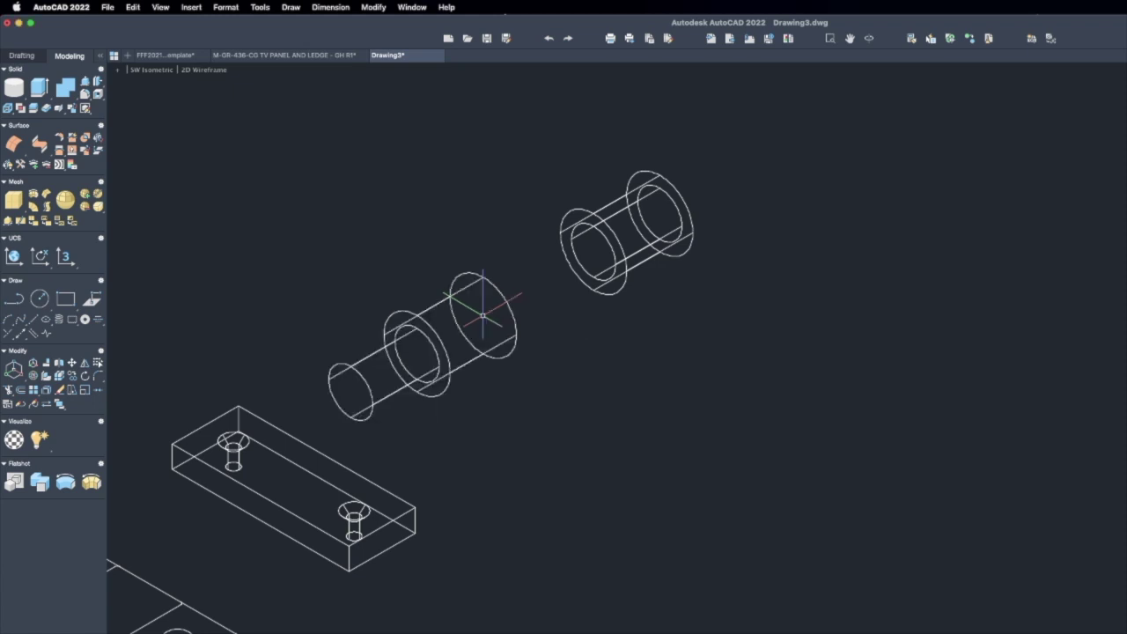
- Copy the block with countersunk holes 0.75 along the negative X axis, directly against the original
middle_click_drag(482, 314, 535, 313)
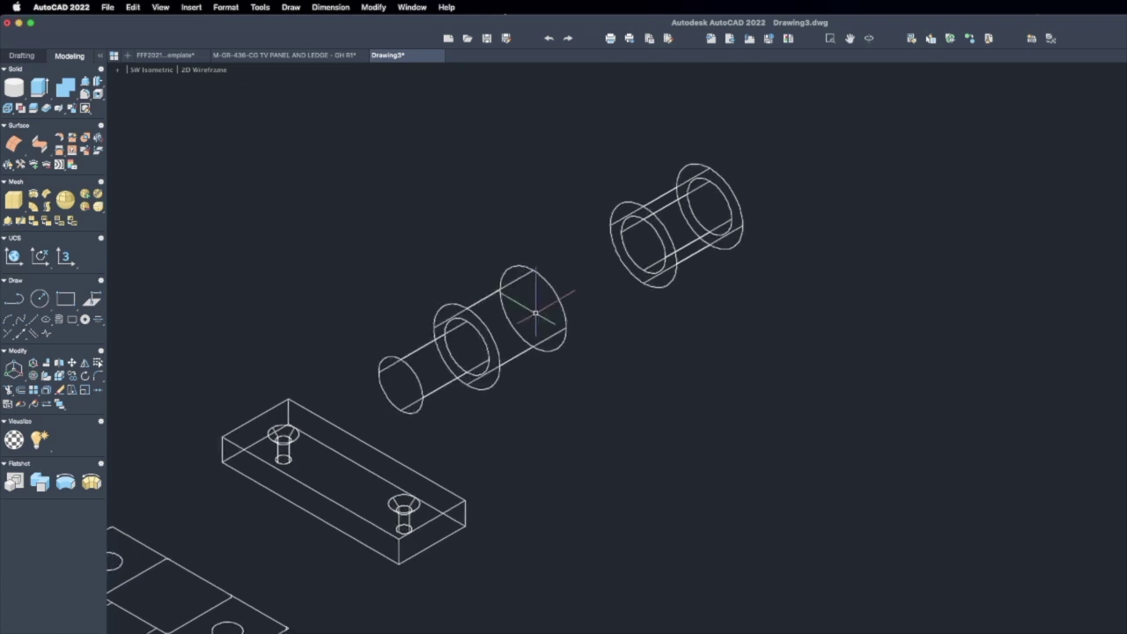
type("co")
key("Return")
left_click(462, 523)
key("Return")
left_click(588, 476)
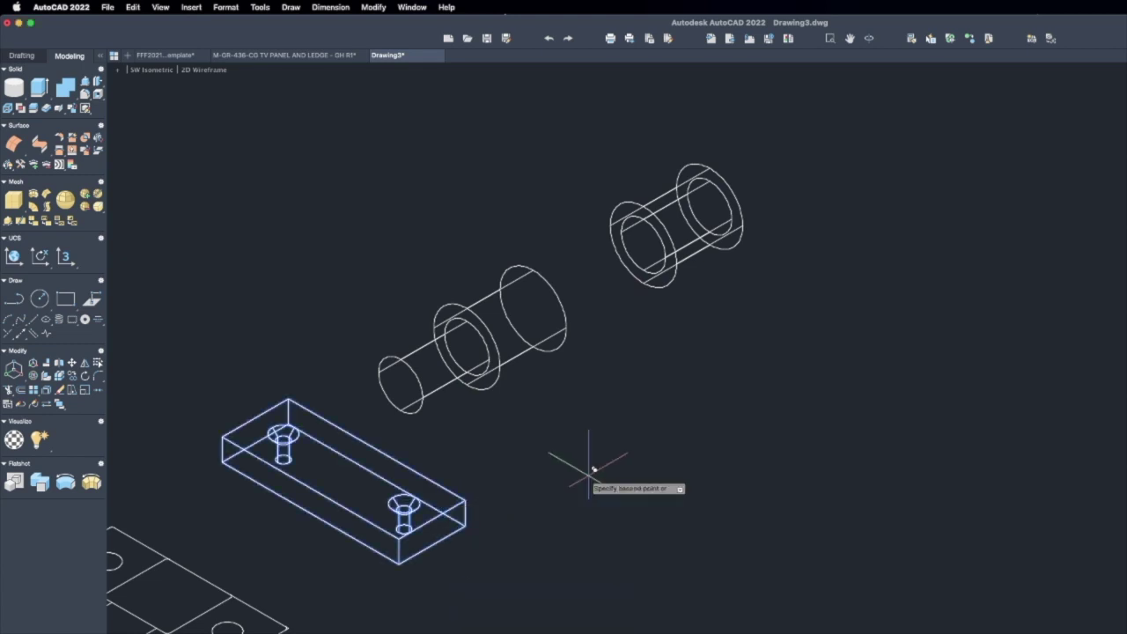
type(".75")
key("Return")
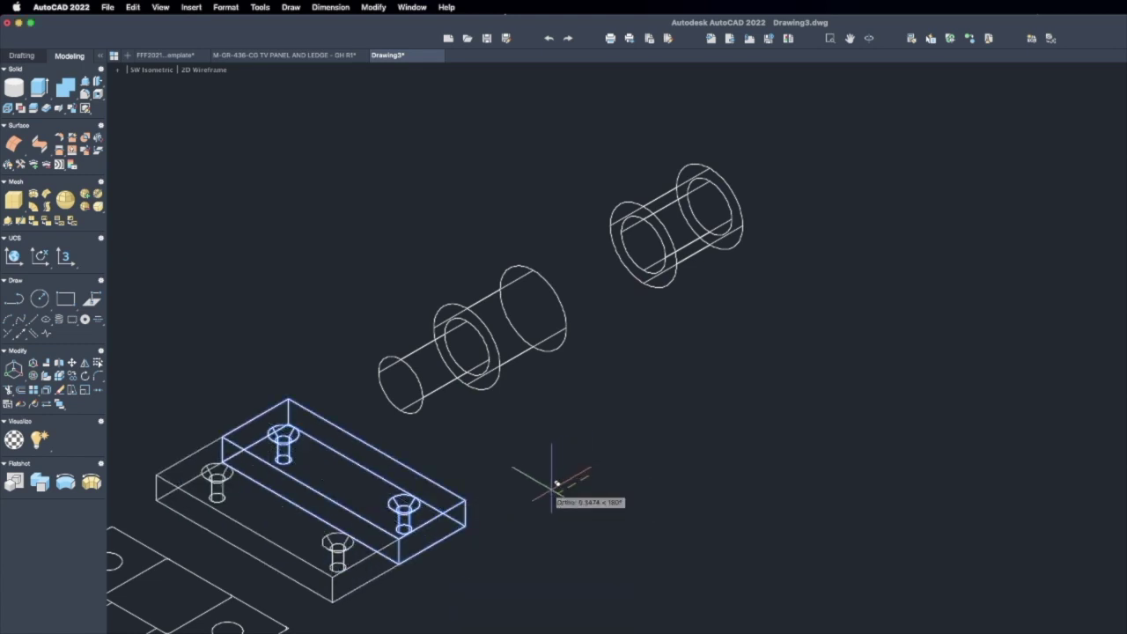
key("Return")
- Move the hollow barrel by its far end's centre to the stepped cylinder's shoulder centre, around the thin shaft
key("Return")
left_click(718, 320)
left_click(621, 175)
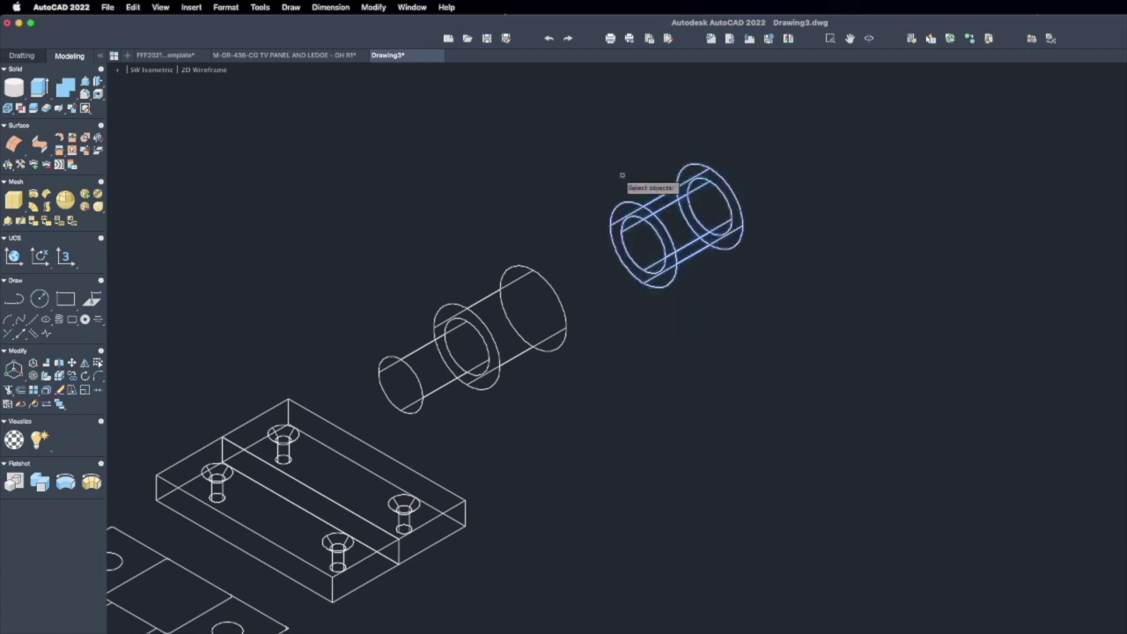
key("Return")
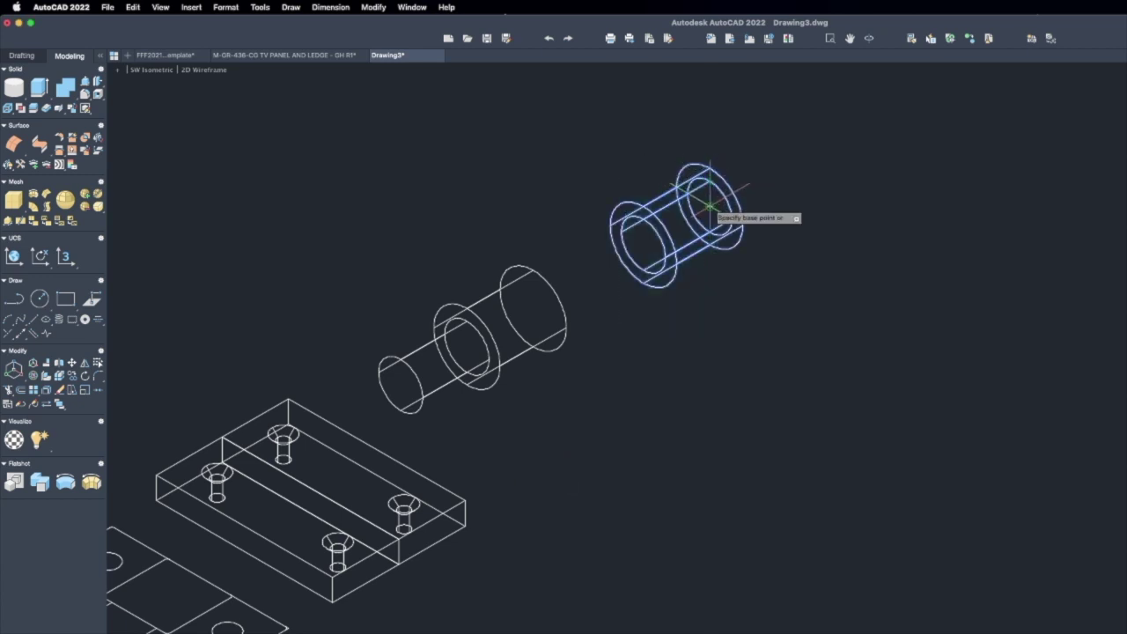
left_click(711, 205)
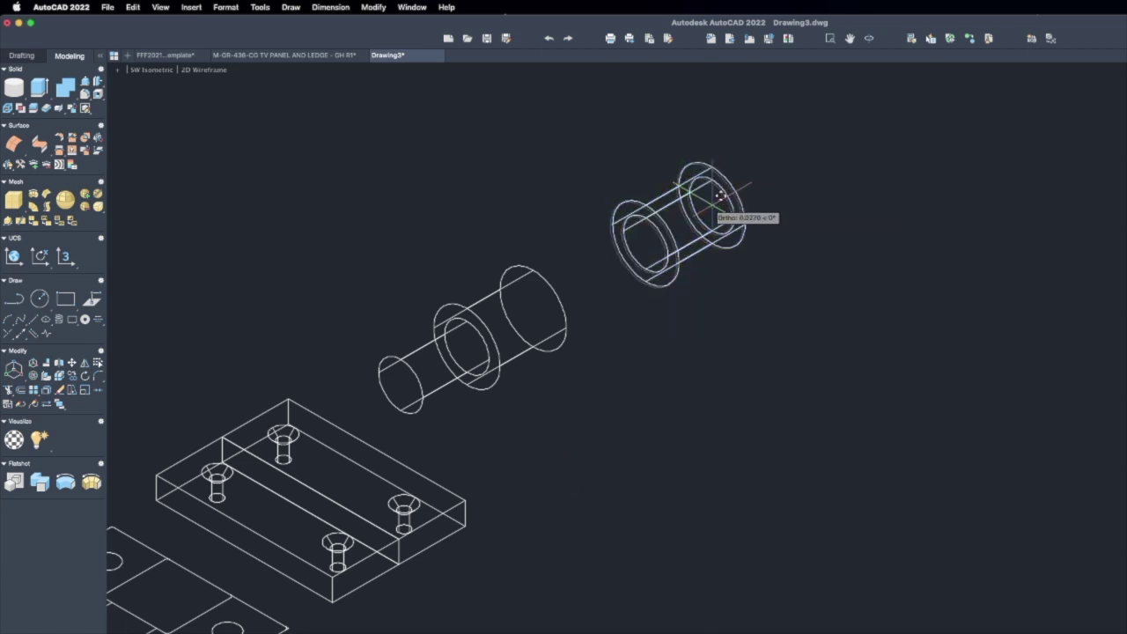
left_click(467, 348)
- Measure the distance from the ring's centre to the midpoint of the plate's outer long edge in the 2D end view
middle_click_drag(551, 371, 659, 296)
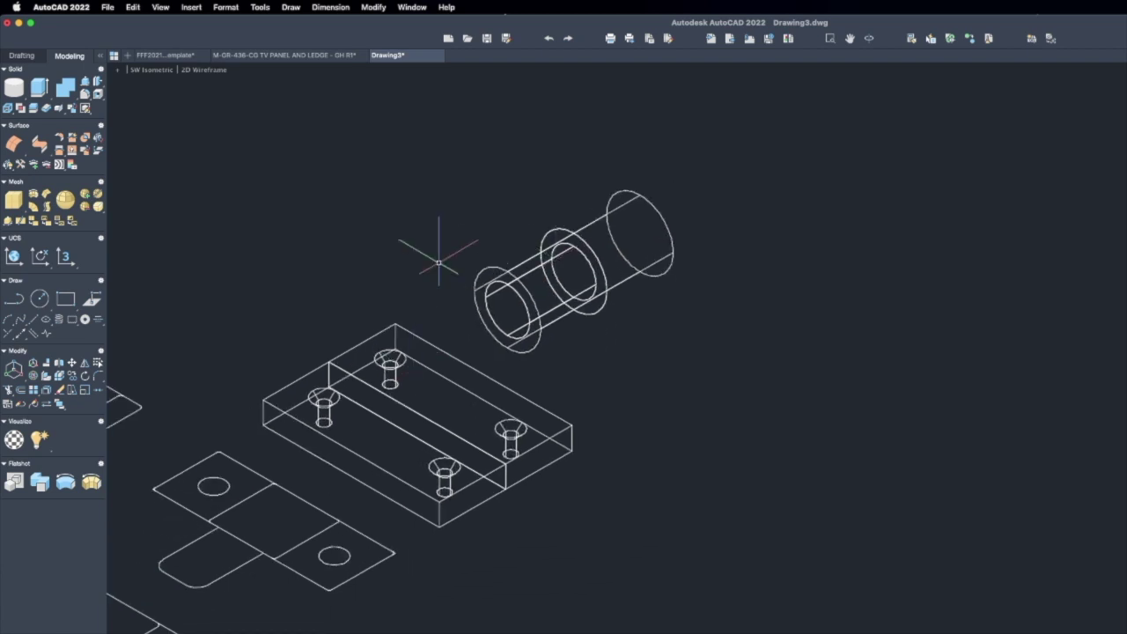
middle_click_drag(507, 304, 545, 284)
scroll(549, 282, "down", 3)
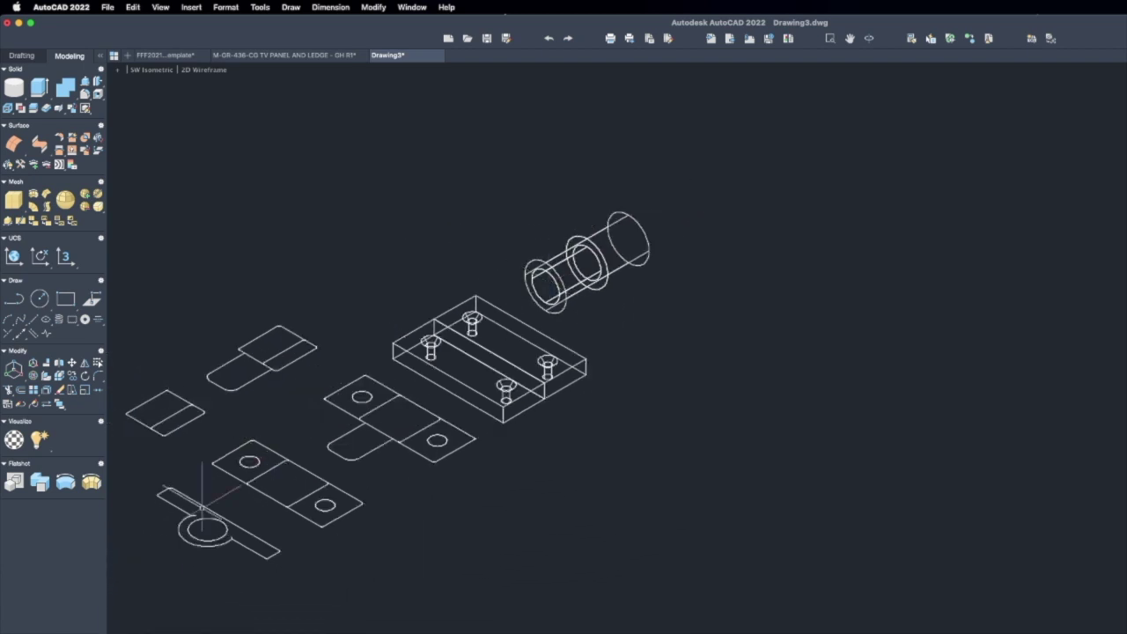
middle_click_drag(196, 499, 297, 396)
scroll(296, 395, "up", 2)
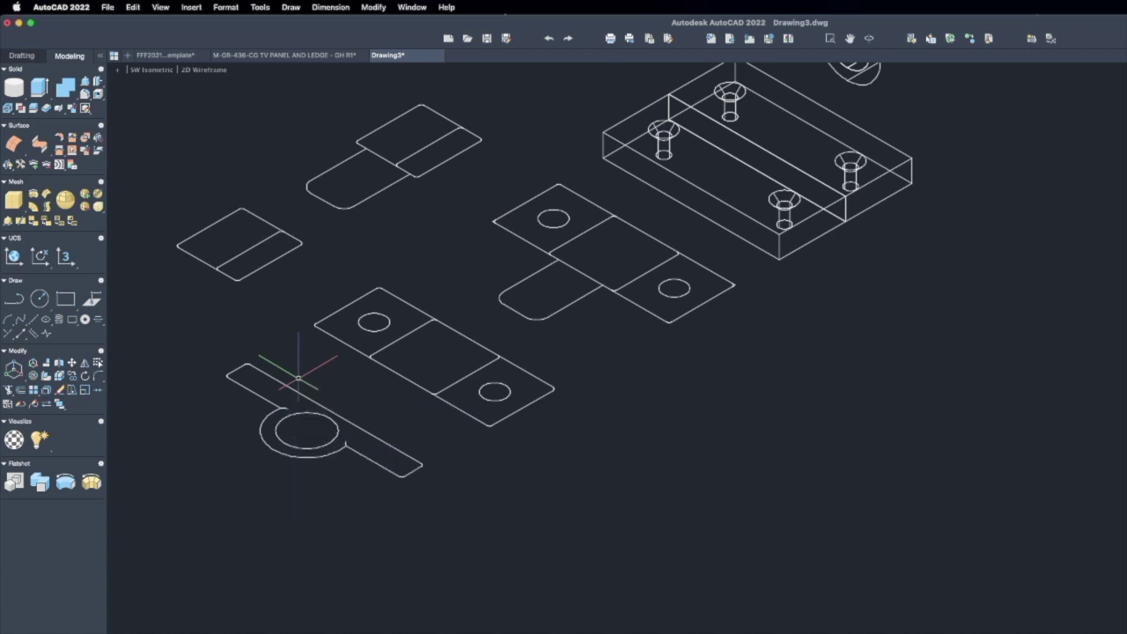
type("l")
key("Return")
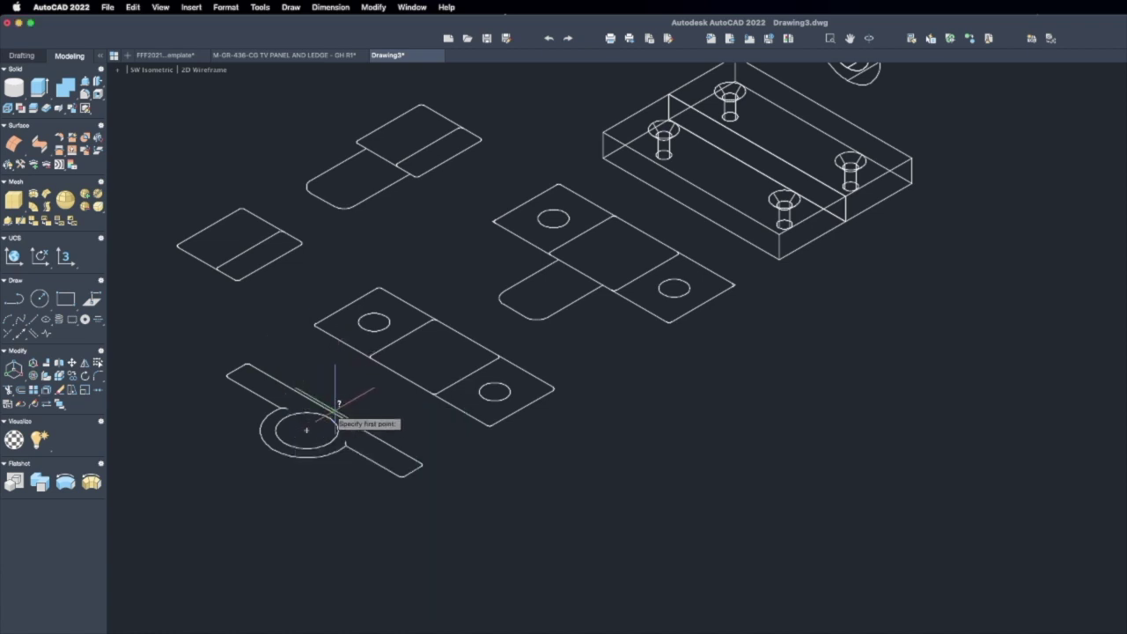
left_click(306, 411)
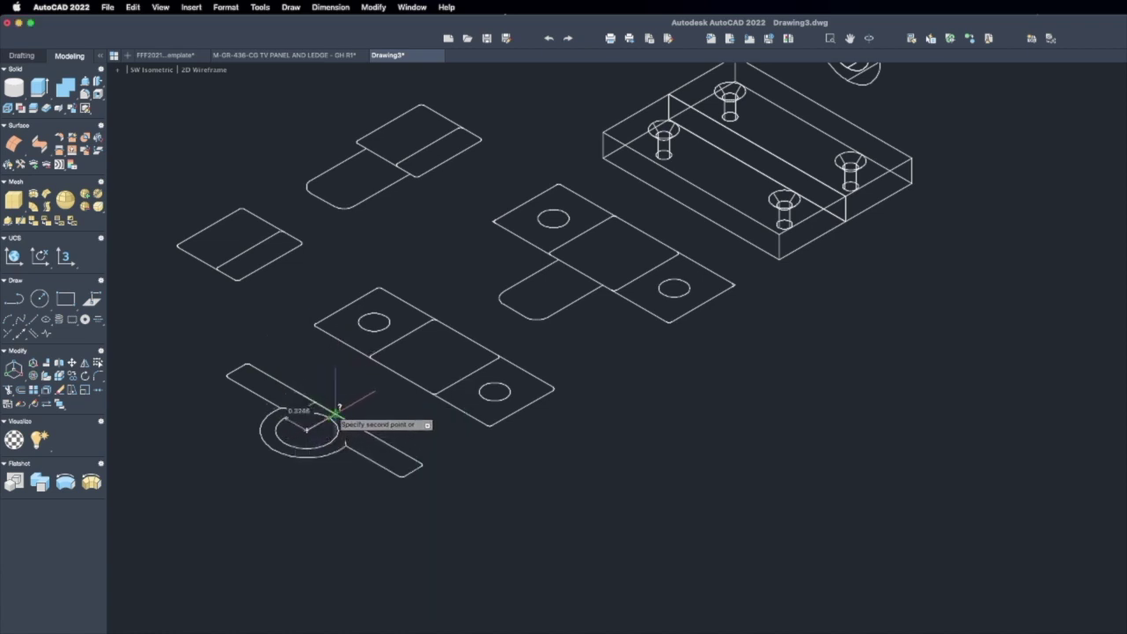
scroll(336, 413, "up", 2)
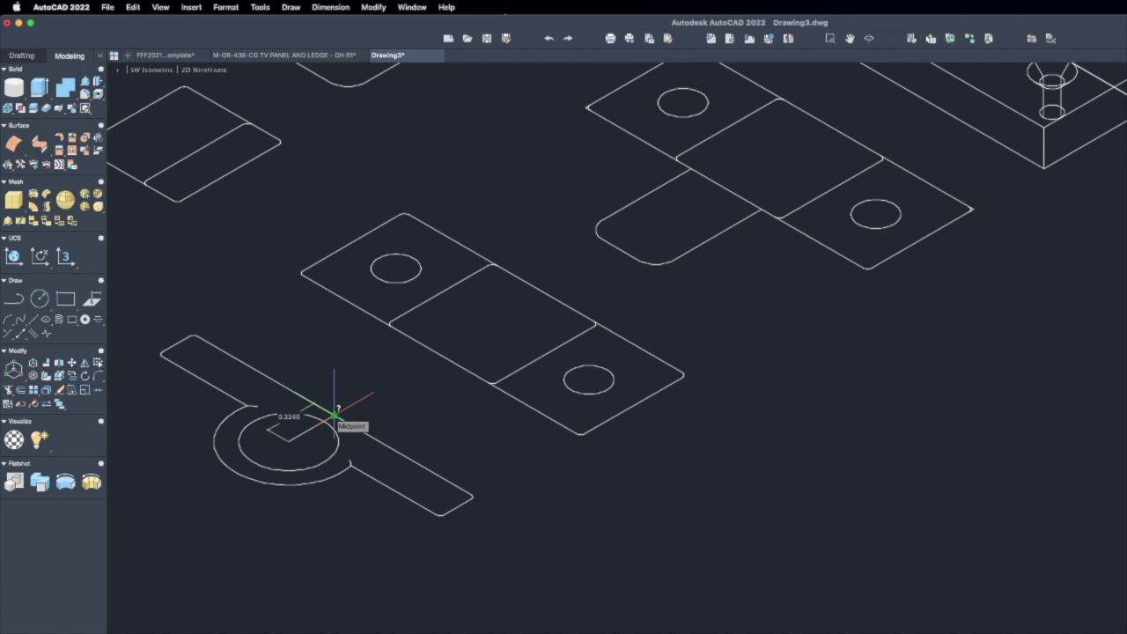
- Move the barrel and stepped cylinder together by the large end's centre to the midpoint of the block's lower rear edge
scroll(335, 413, "down", 5)
scroll(528, 256, "up", 2)
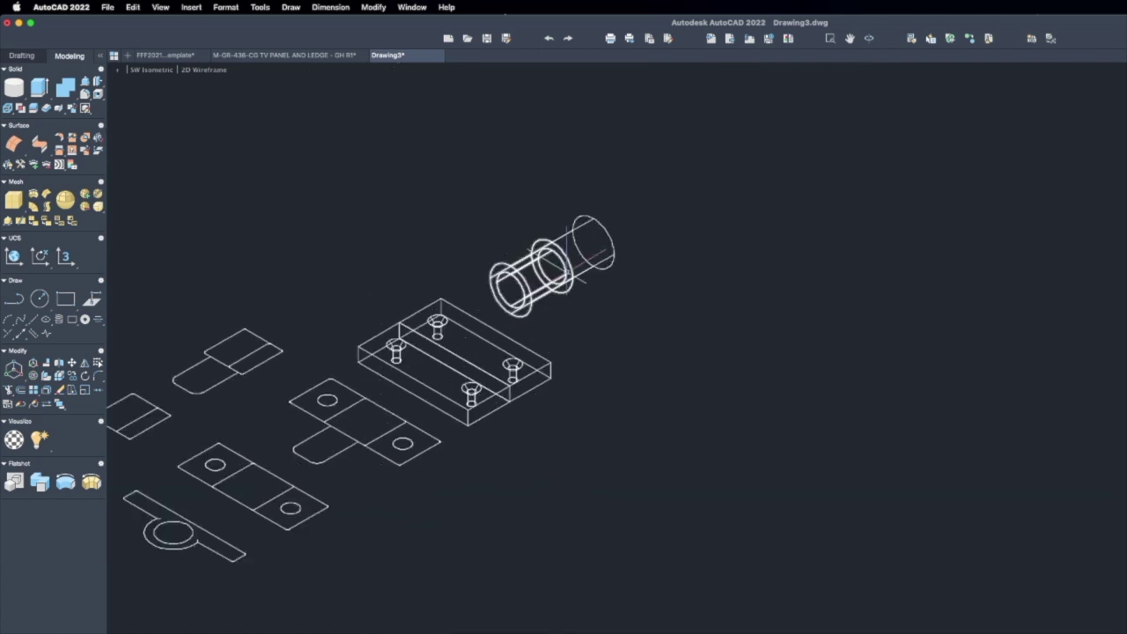
type("m")
key("Return")
left_click(643, 289)
left_click(526, 178)
key("Return")
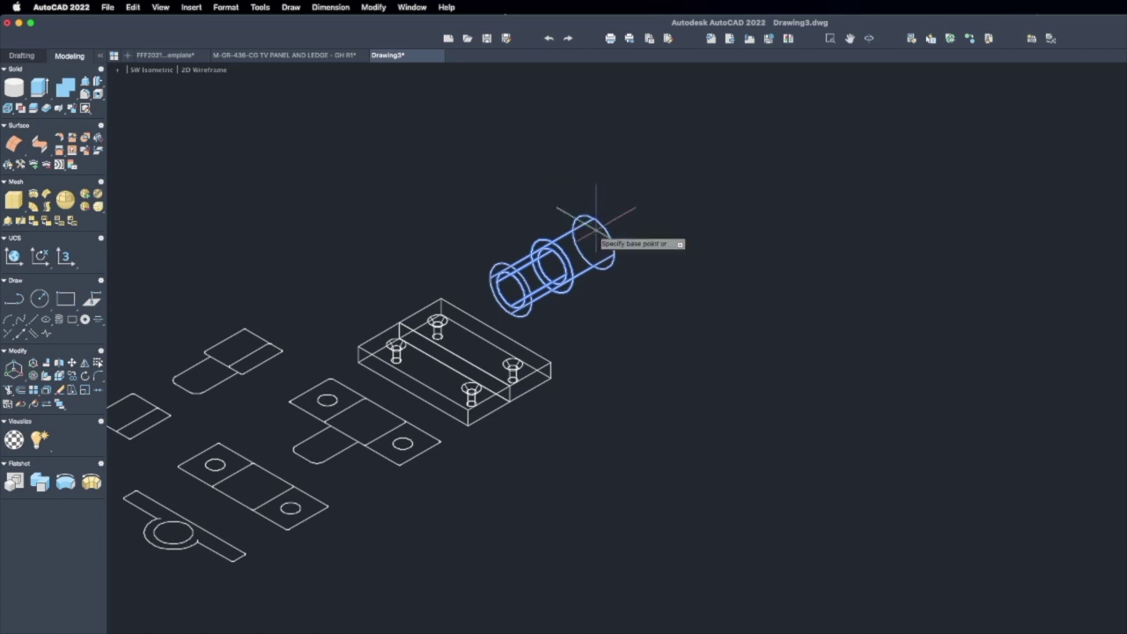
left_click(593, 264)
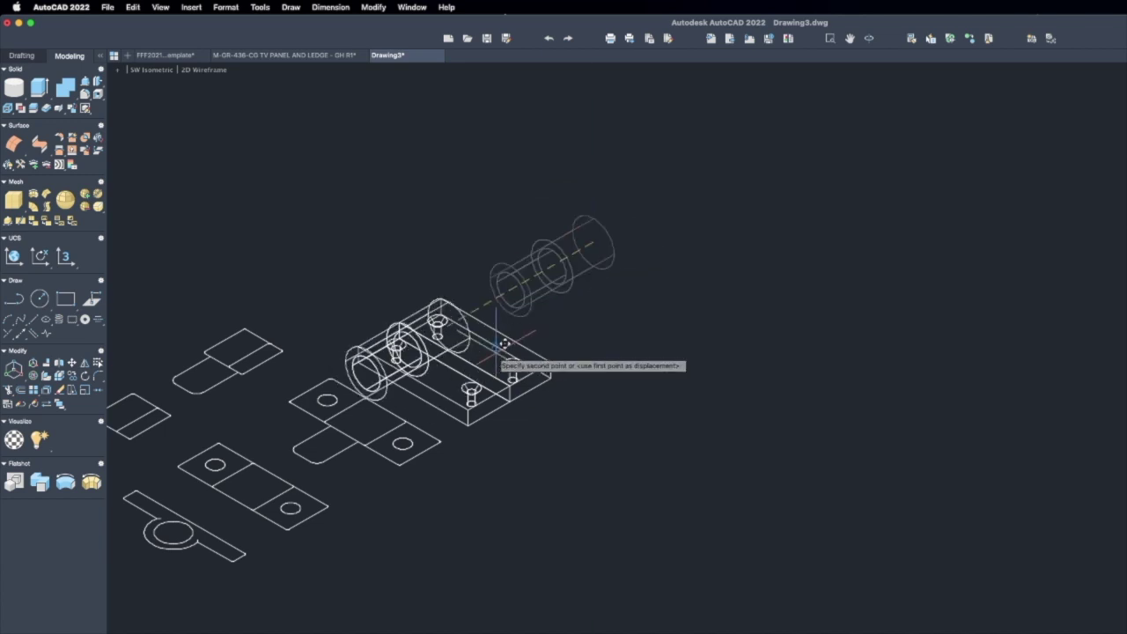
scroll(503, 339, "up", 3)
left_click(503, 333)
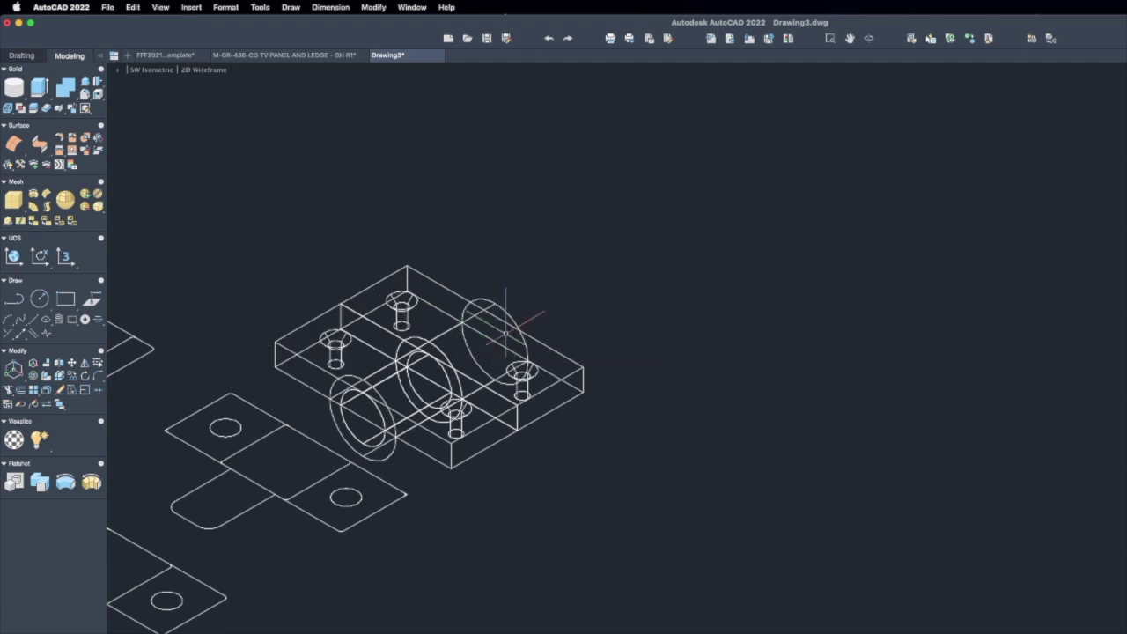
- Move the previously selected barrel and stepped cylinder 0.3426 straight up
key("Return")
type("pre")
key("Return")
key("Return")
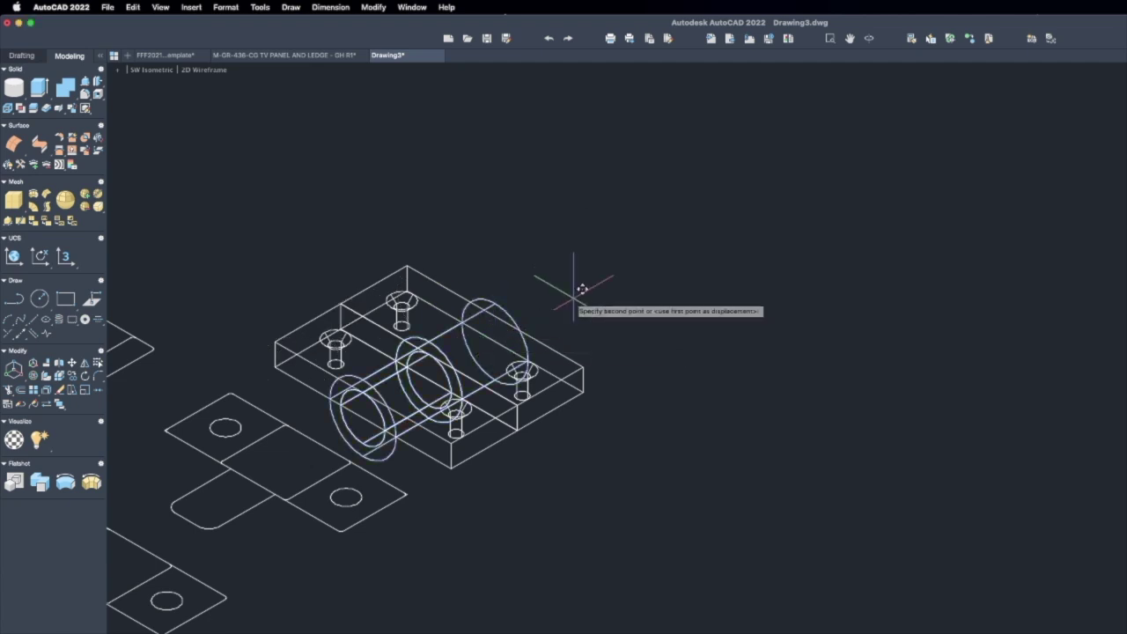
left_click(574, 299)
type("3426")
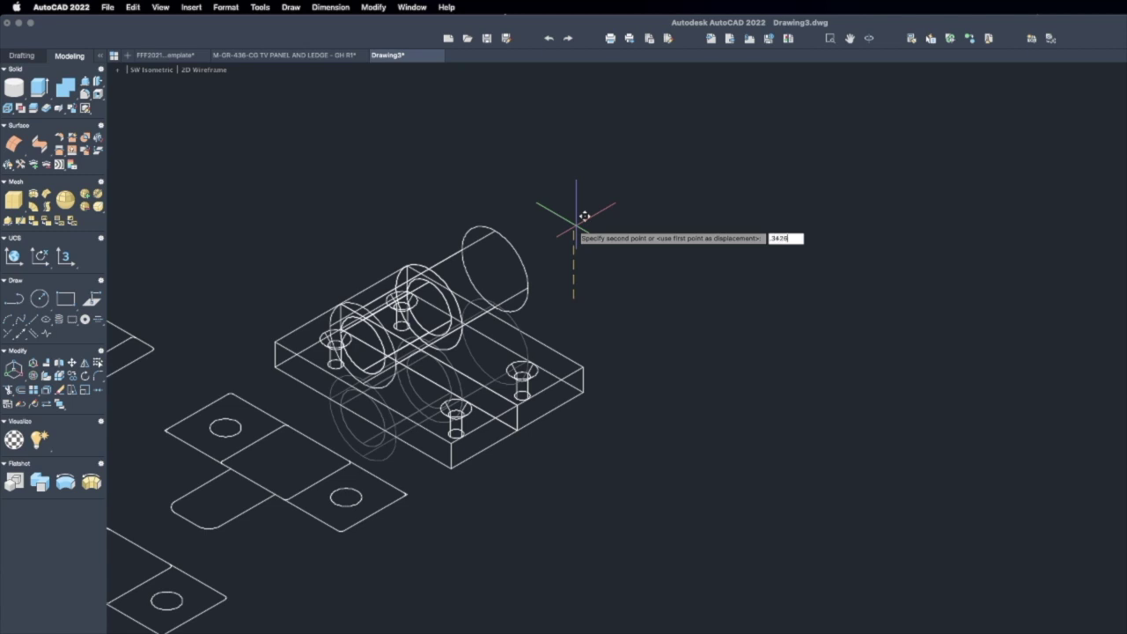
key("Return")
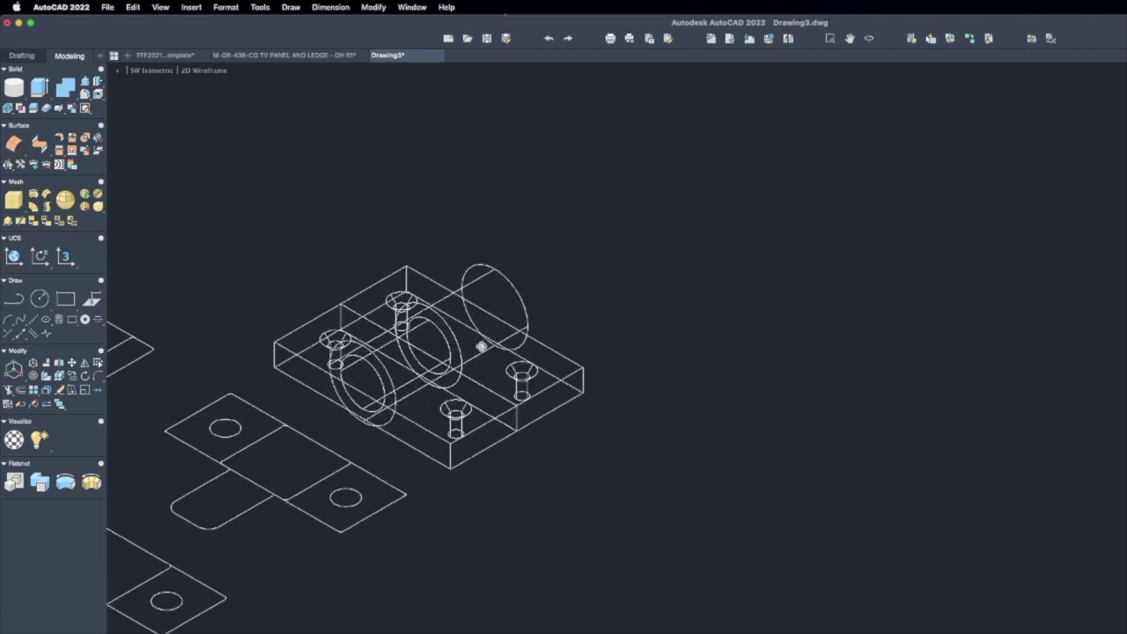
- Recheck the distance between the plate's outer edge midpoint and the ring's centre in the 2D end view, and inspect the assembly
middle_click_drag(481, 347, 619, 288, "shift")
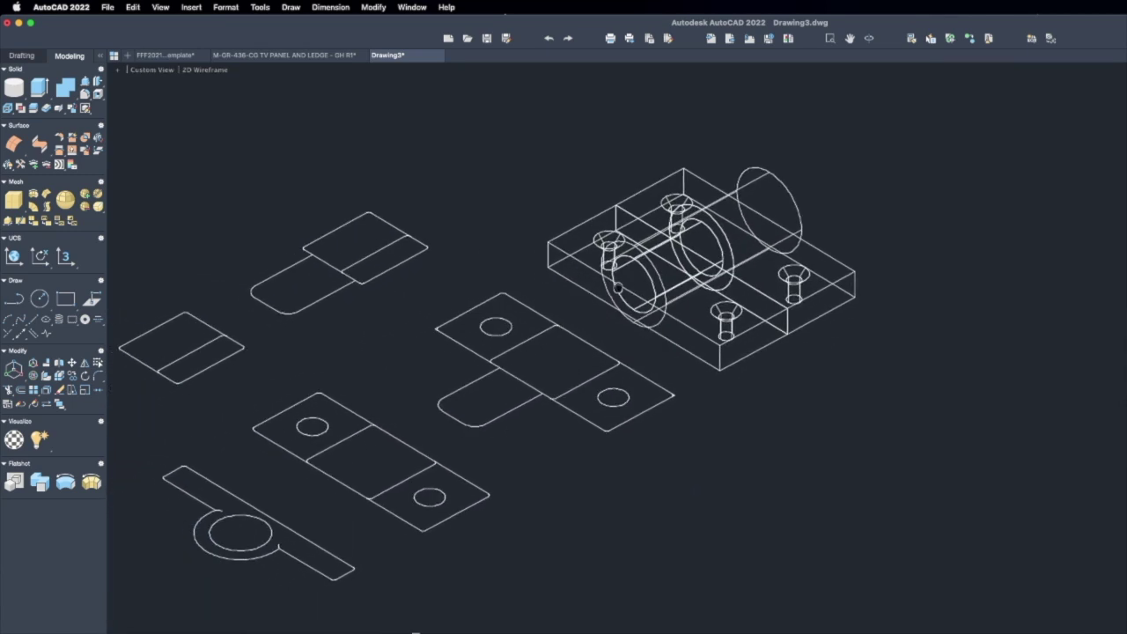
scroll(211, 555, "up", 3)
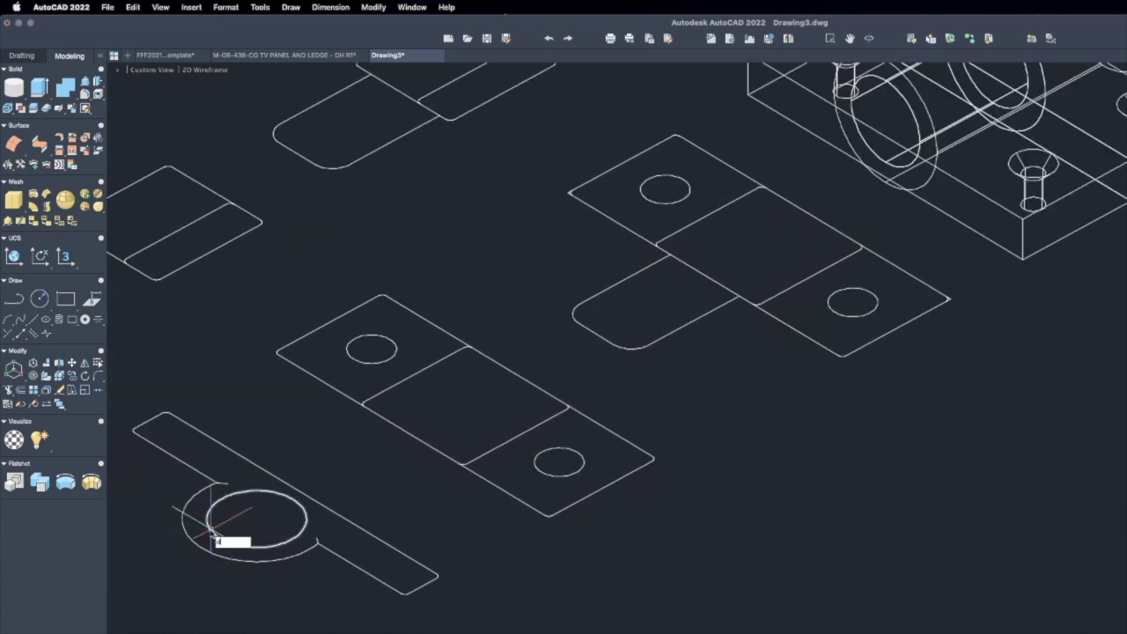
type("di")
key("space")
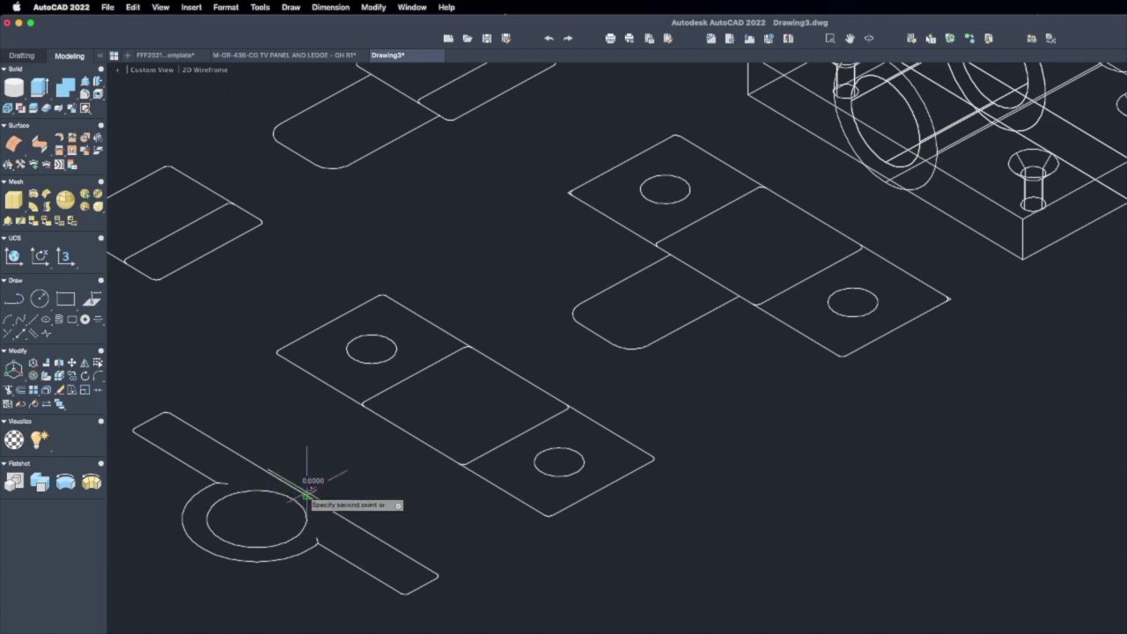
left_click(258, 518)
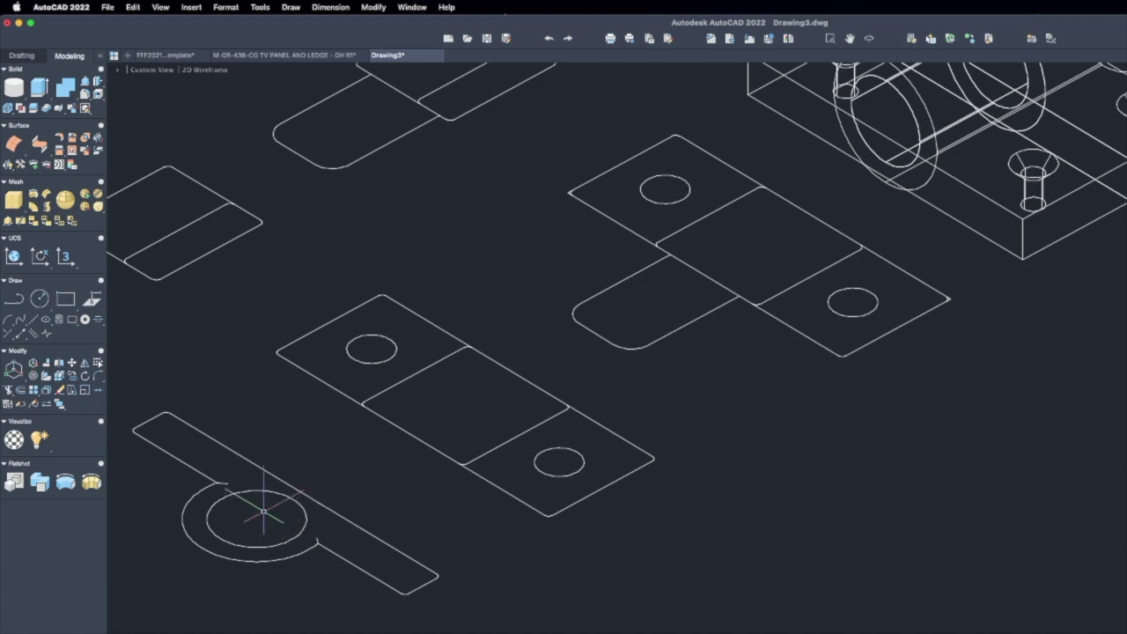
scroll(320, 468, "down", 2)
scroll(553, 335, "down", 5)
scroll(450, 356, "up", 4)
middle_click_drag(451, 359, 563, 404, "shift")
middle_click_drag(355, 374, 357, 405)
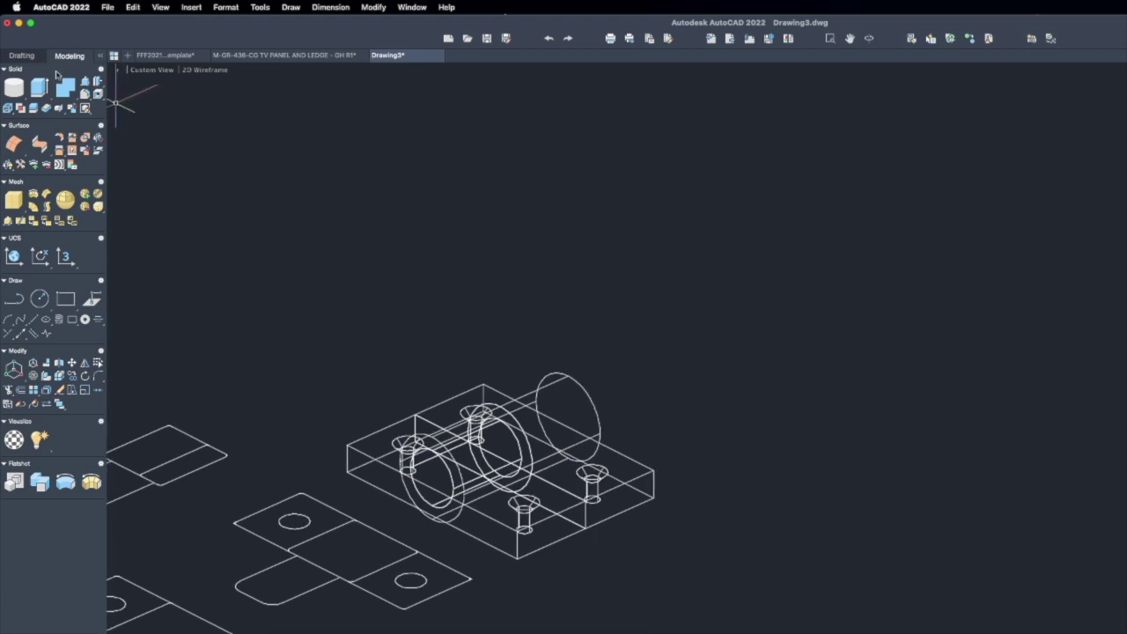
- Draw a solid box on the plates' combined lower footprint between opposite bottom corners, extending downward well below the barrel
middle_click_drag(430, 244, 394, 203)
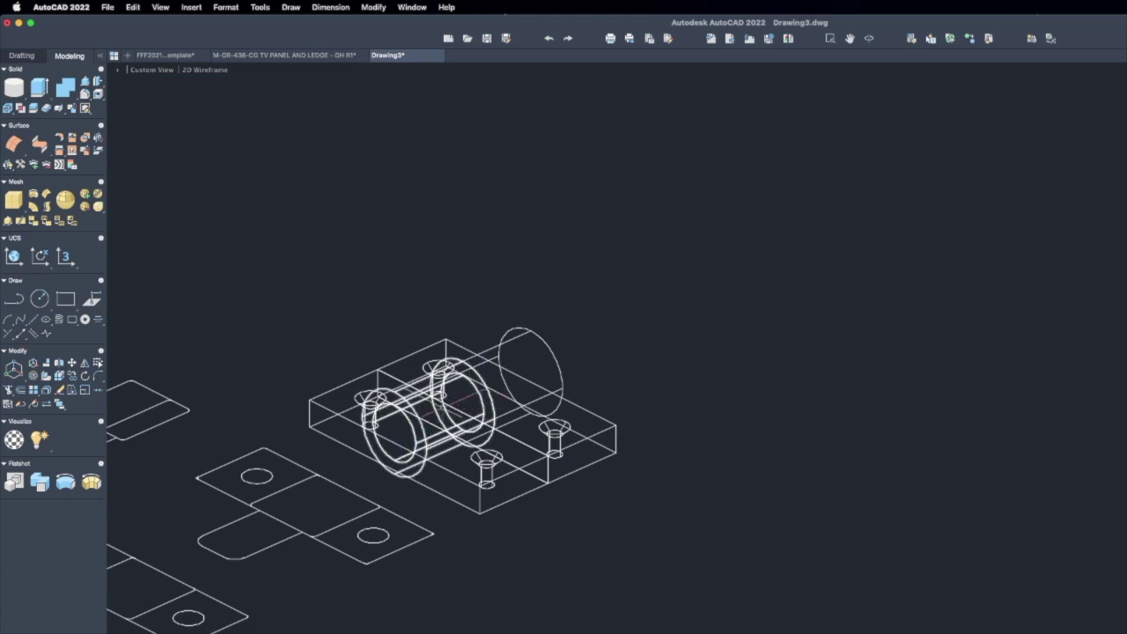
left_click(14, 87)
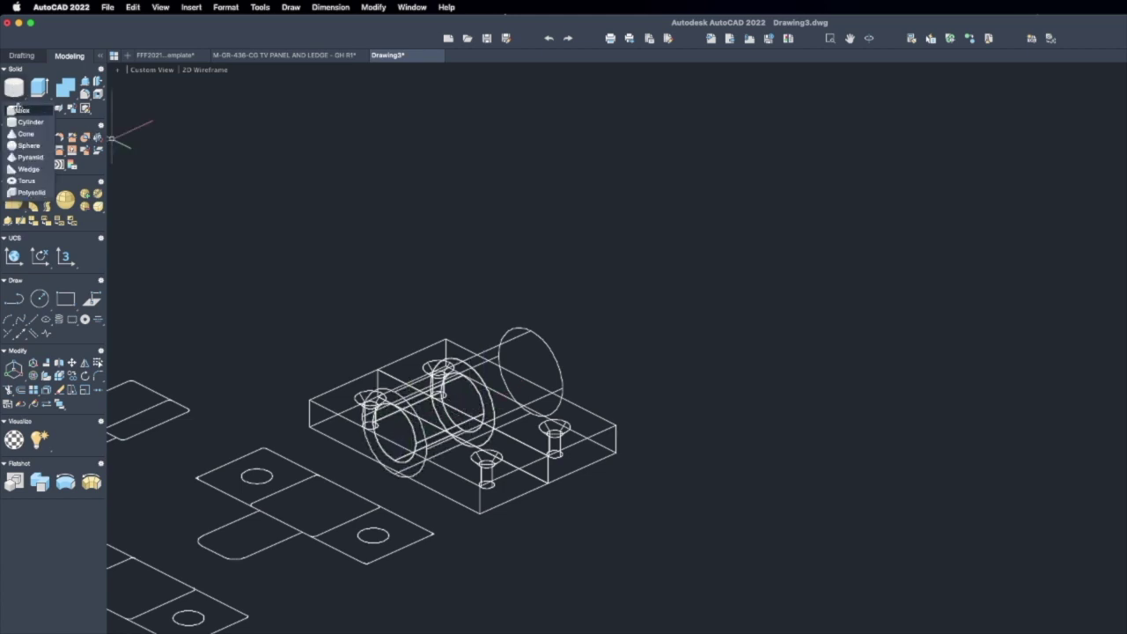
left_click(19, 109)
left_click(322, 431)
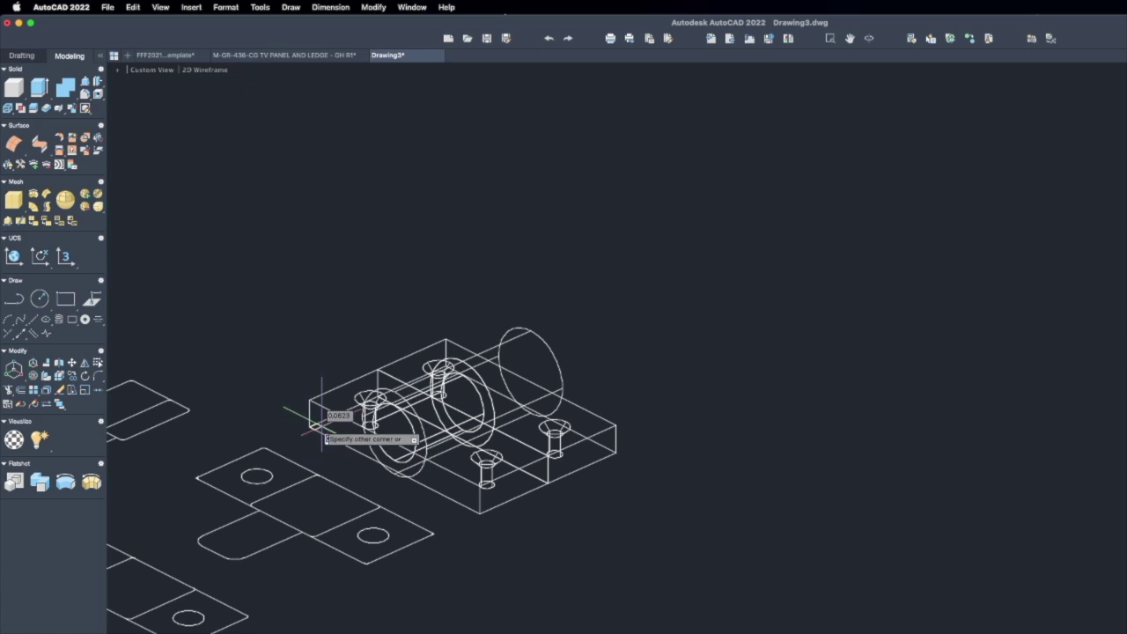
left_click(616, 430)
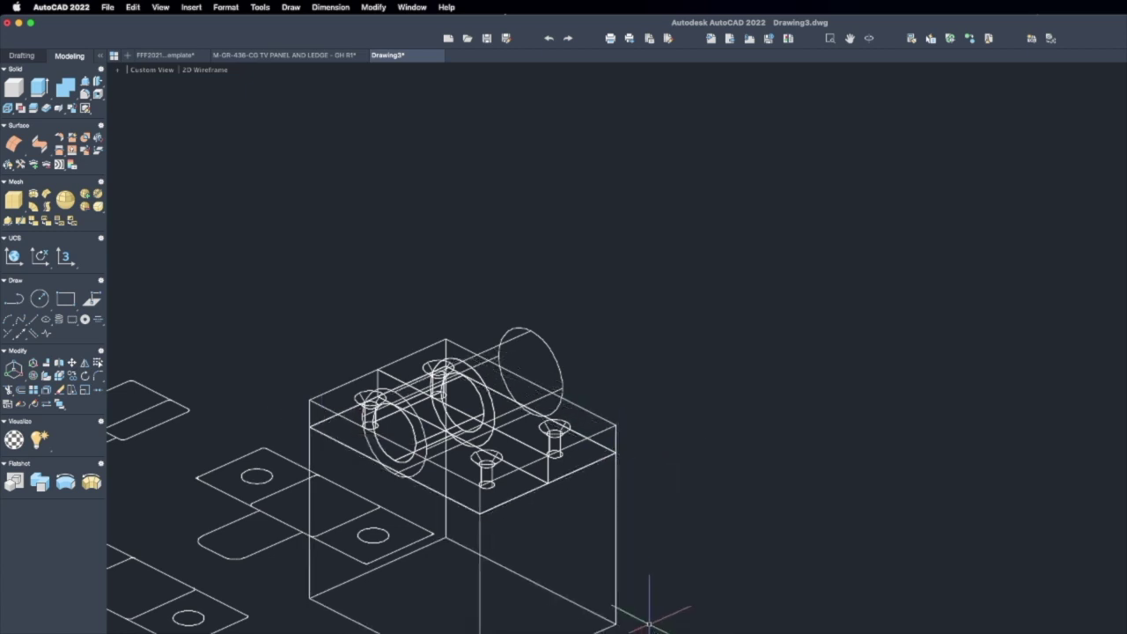
- Copy the large box along the barrel axis toward the front by one plate width
type("m")
key("Return")
left_click(639, 547)
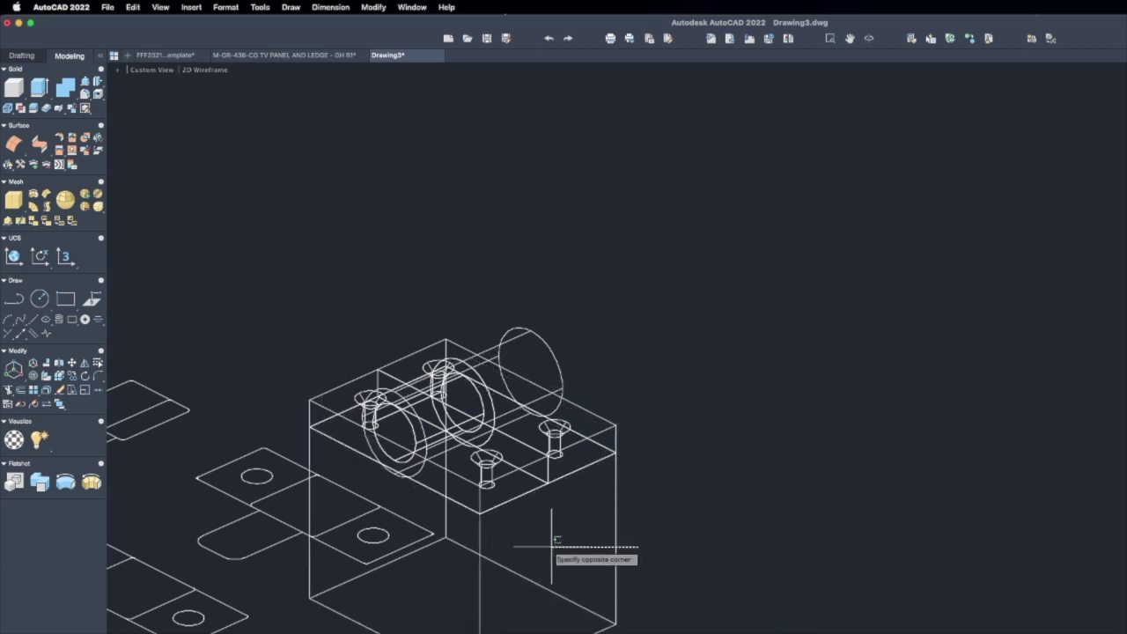
left_click(552, 546)
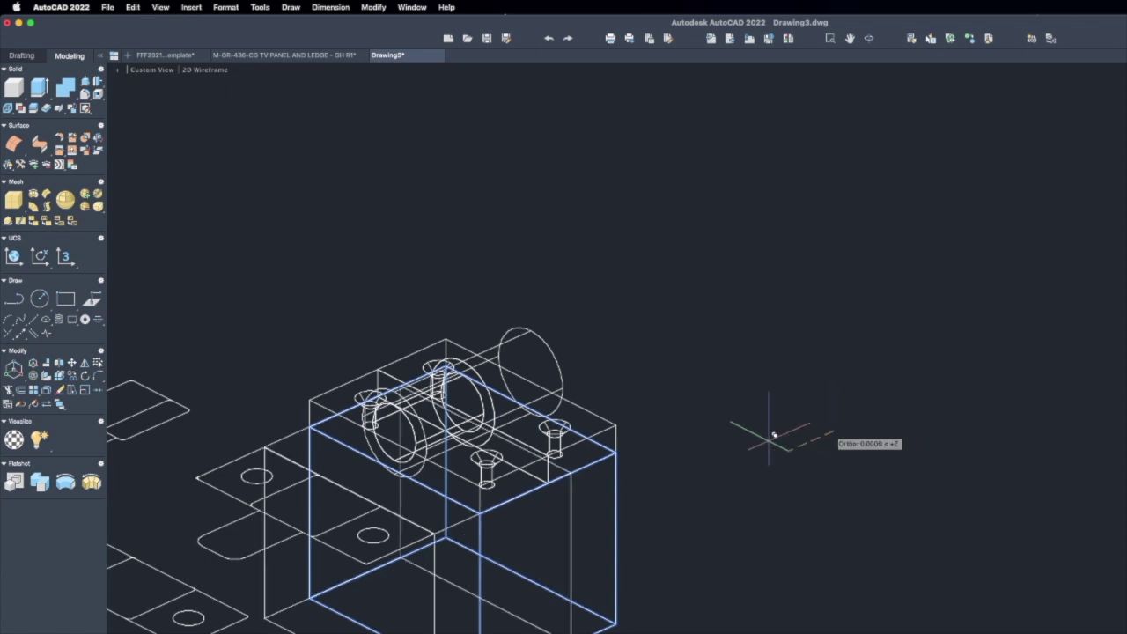
type("30")
key("Return")
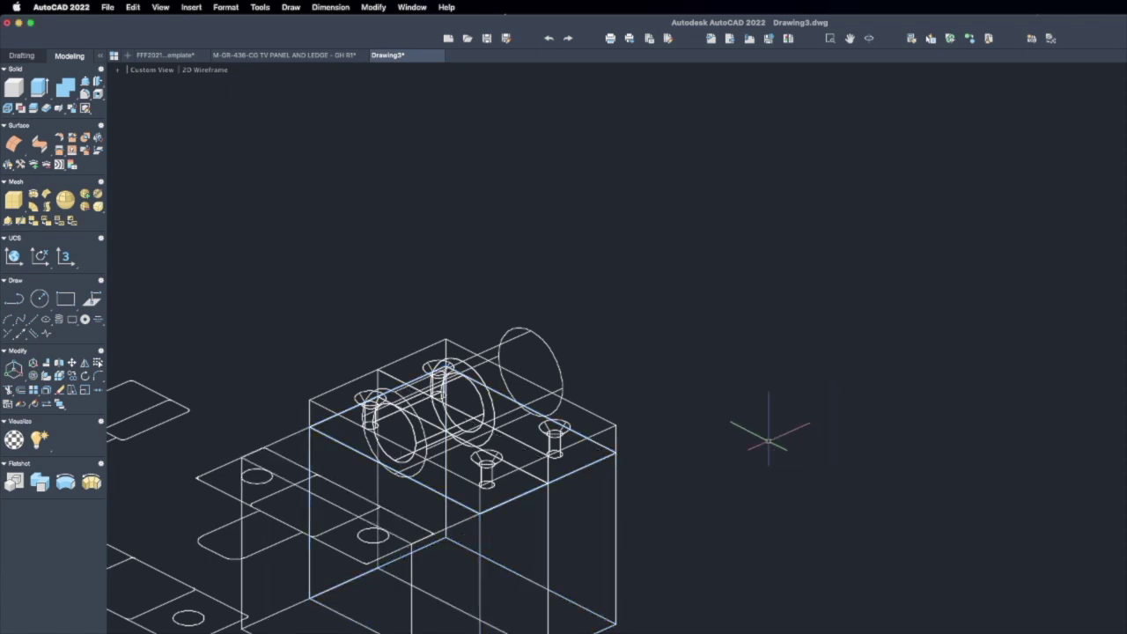
- Subtract the original large box from the stepped cylinder to trim it at the plates' underside
left_click(71, 88)
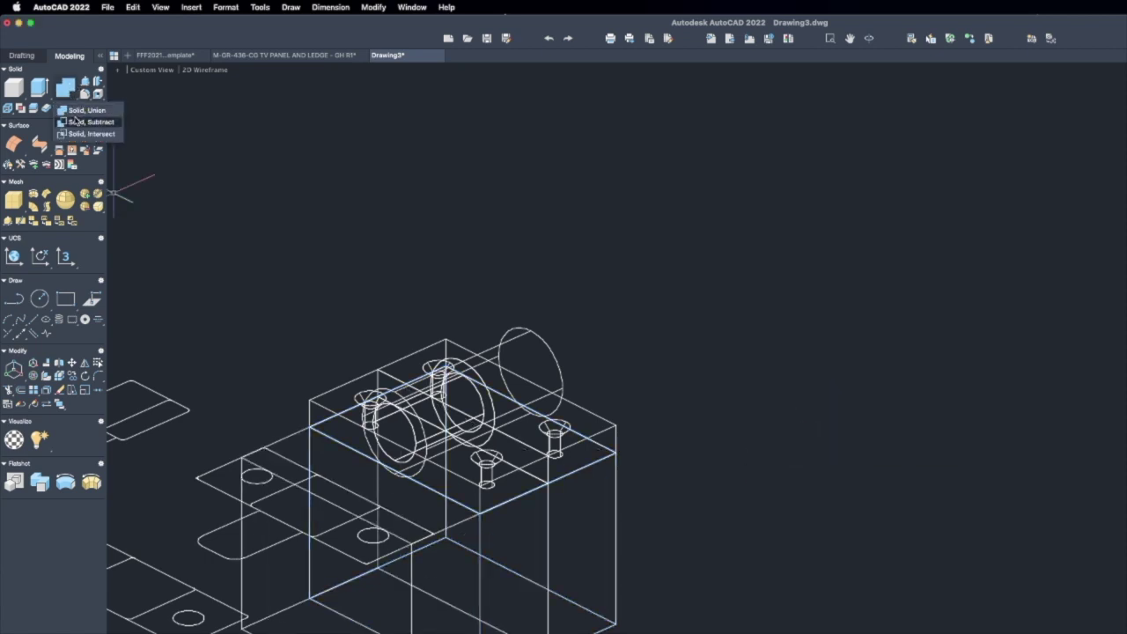
left_click(77, 121)
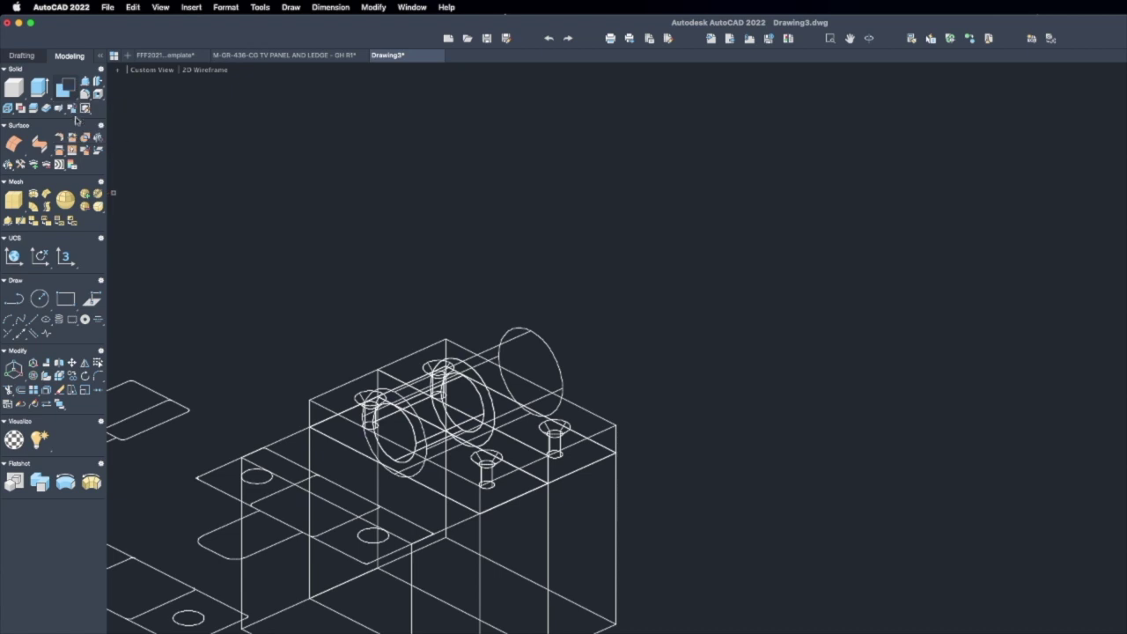
left_click(561, 363)
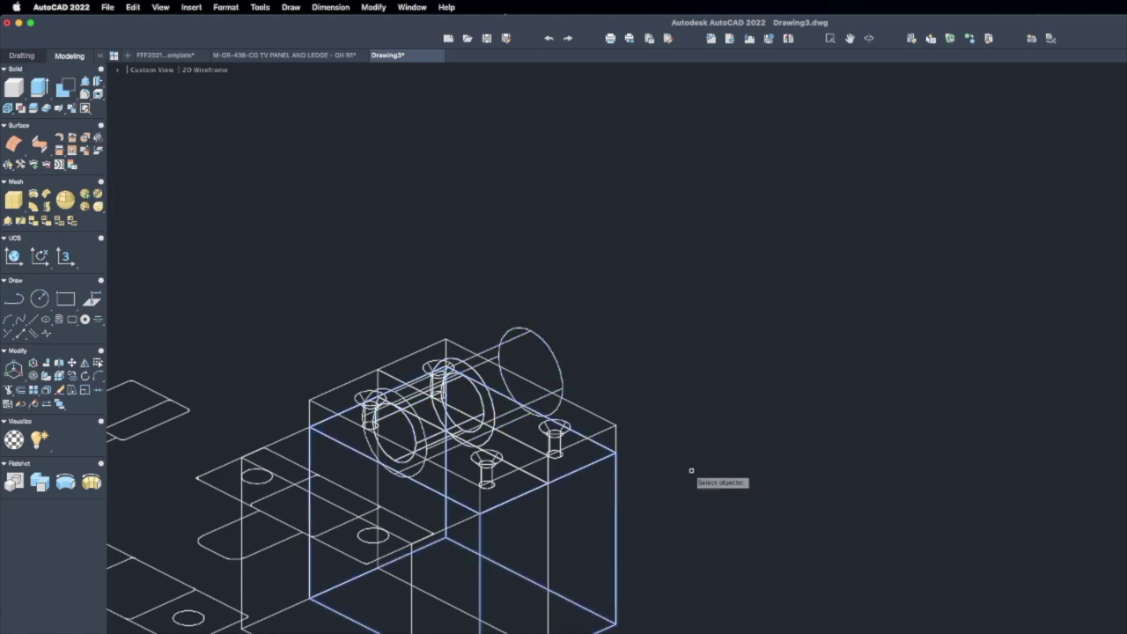
key("Return")
middle_click_drag(548, 371, 589, 334)
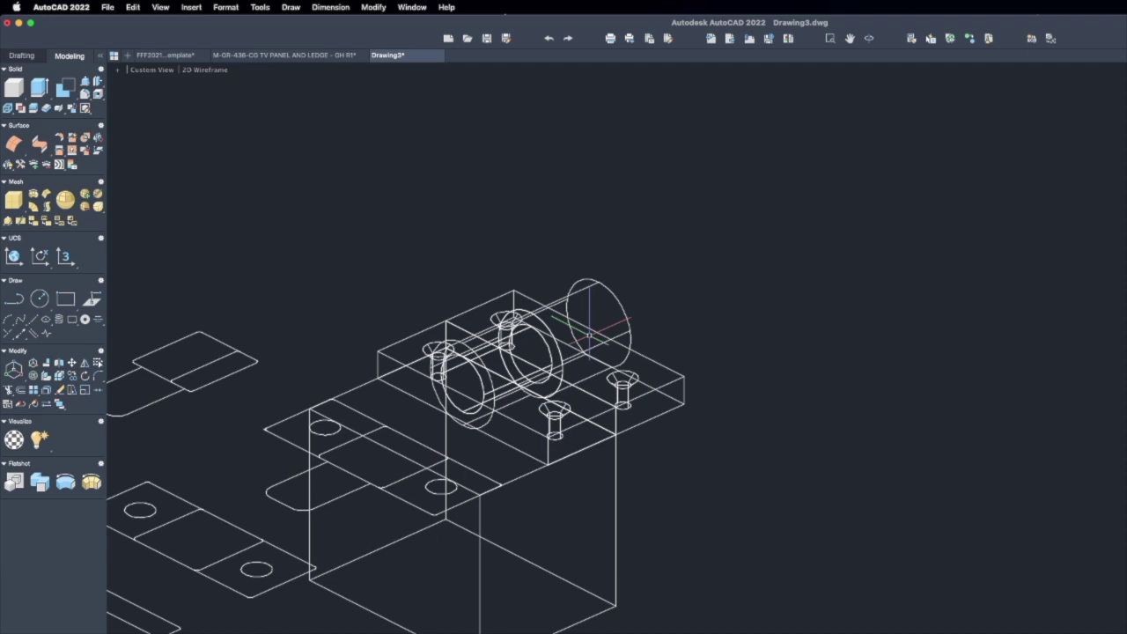
- Subtract the copied box from the hollow barrel to trim it at the plates' underside
key("Return")
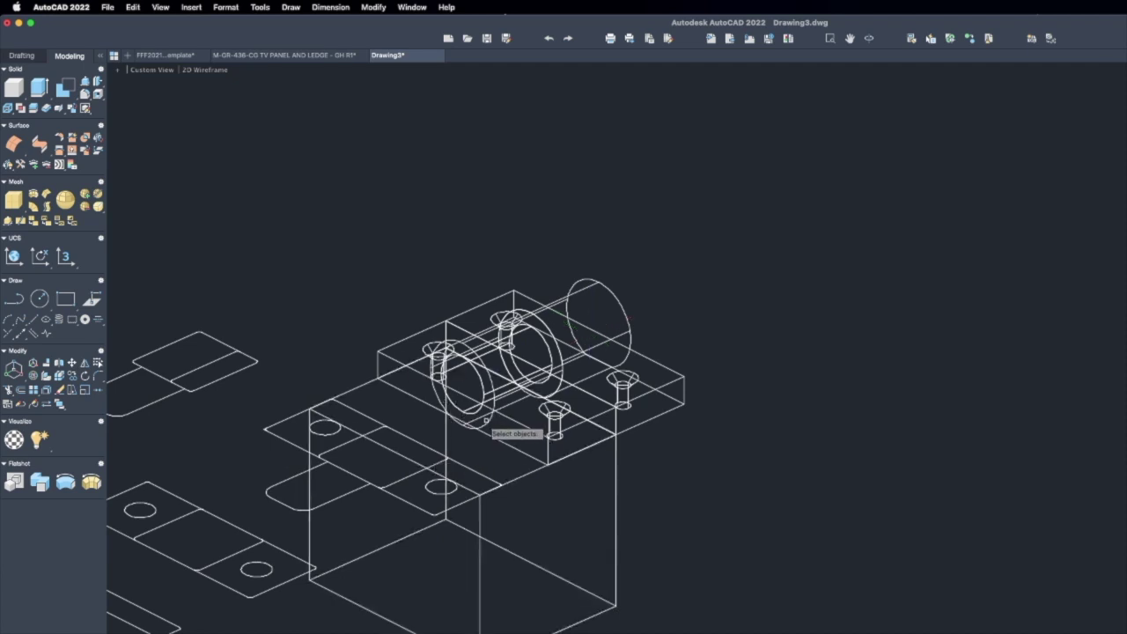
left_click(612, 494)
key("Return")
- Copy the barrel and stepped cylinder together 2 units along their axis, beyond the rear plate
scroll(569, 428, "up", 4)
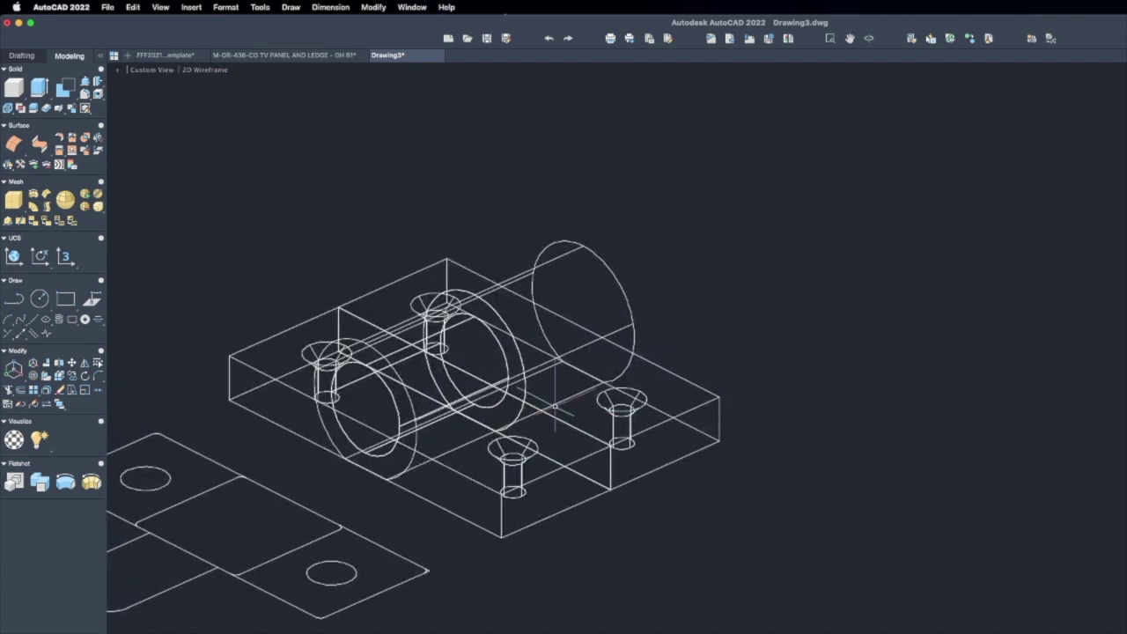
type("co")
key("Return")
left_click(593, 270)
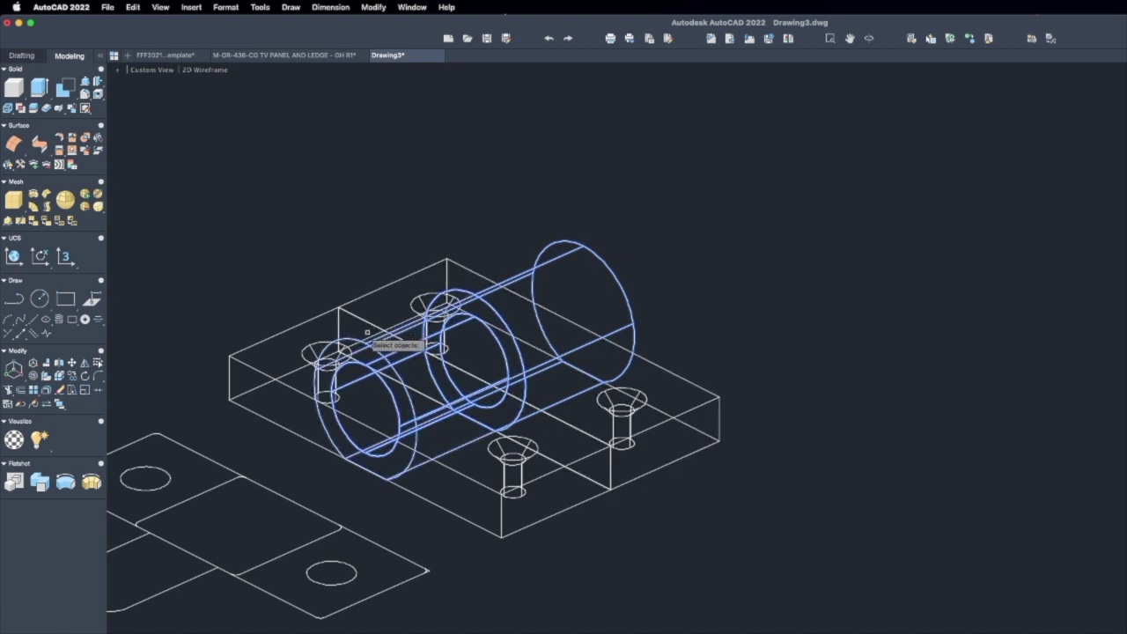
scroll(654, 261, "down", 3)
key("Return")
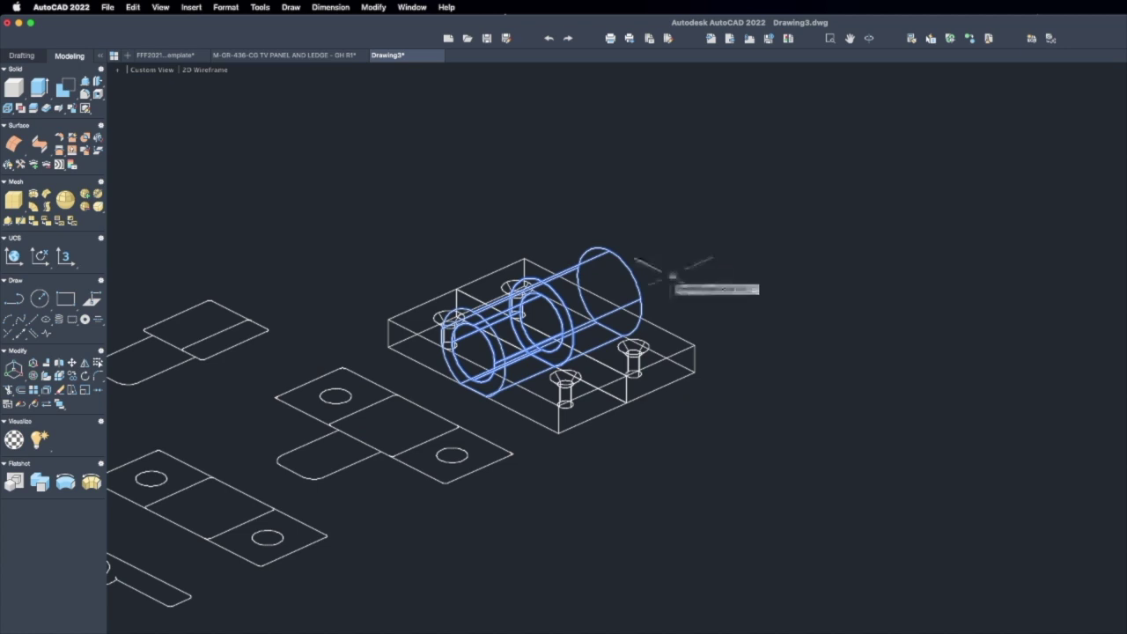
left_click(672, 276)
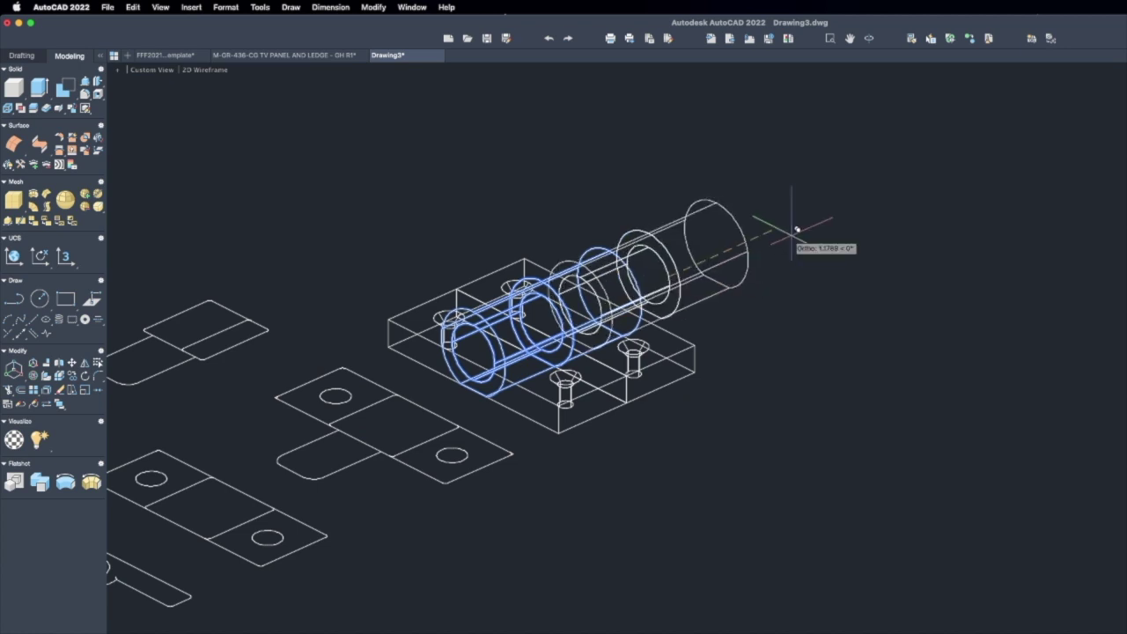
type("2")
key("Return")
key("Return")
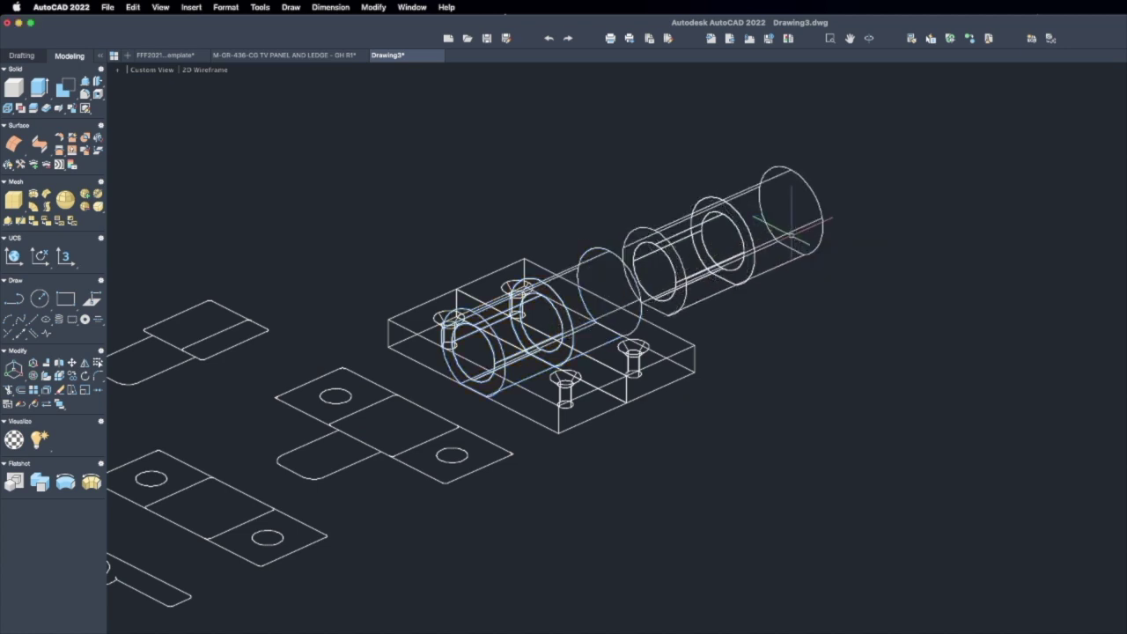
- Subtract the original barrel and stepped cylinder from the front countersunk plate
scroll(202, 263, "up", 3)
middle_click_drag(540, 368, 238, 374)
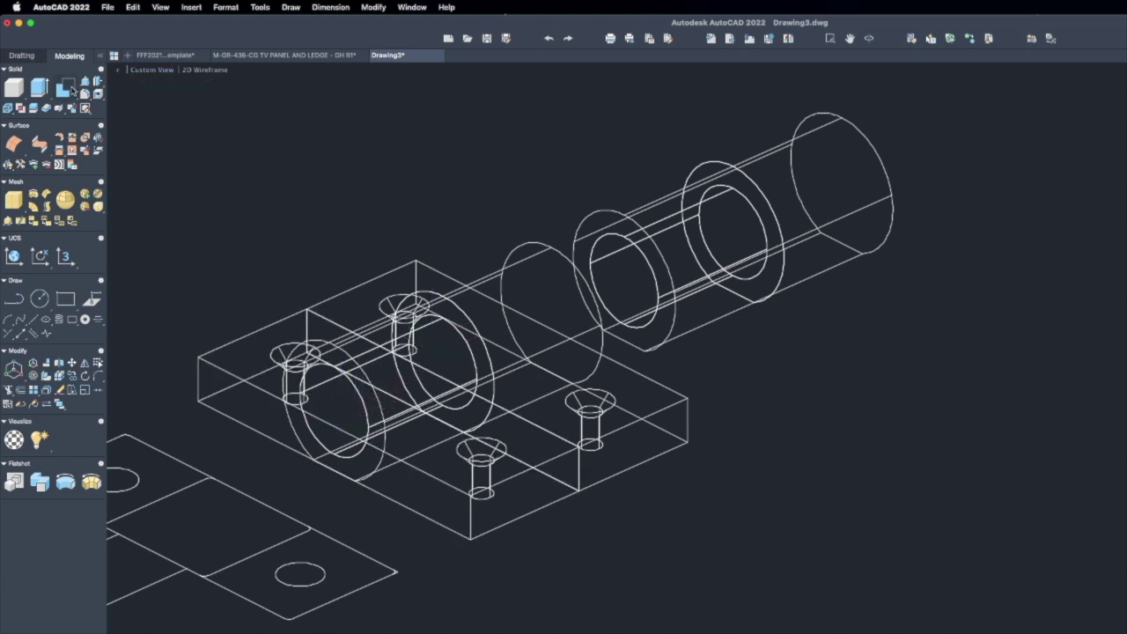
left_click_drag(72, 88, 81, 125)
left_click(199, 354)
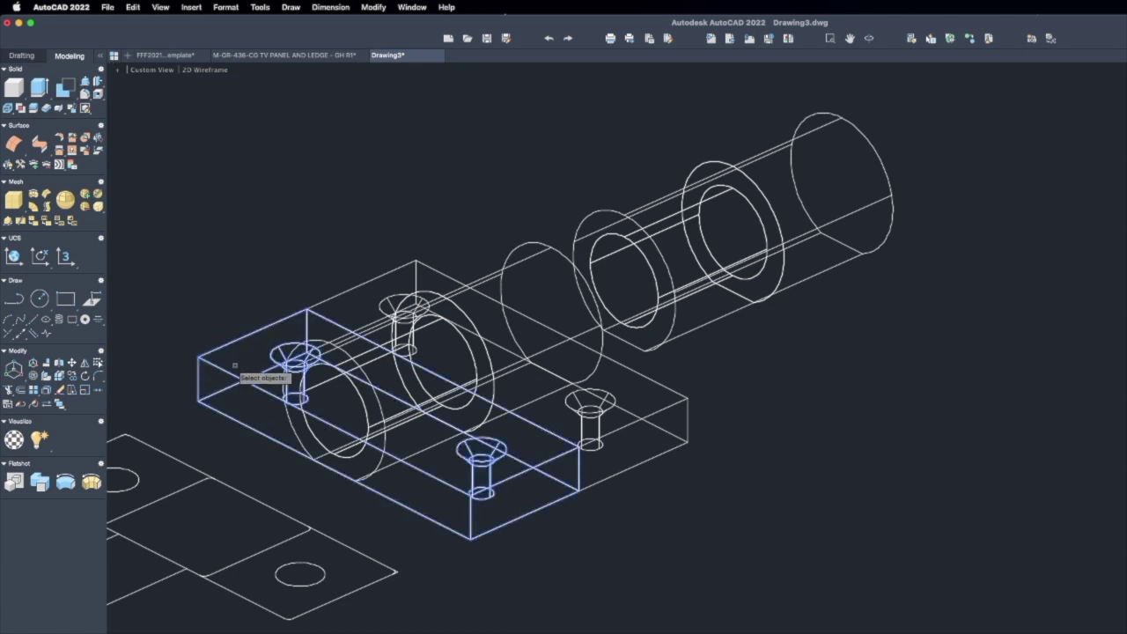
key("Return")
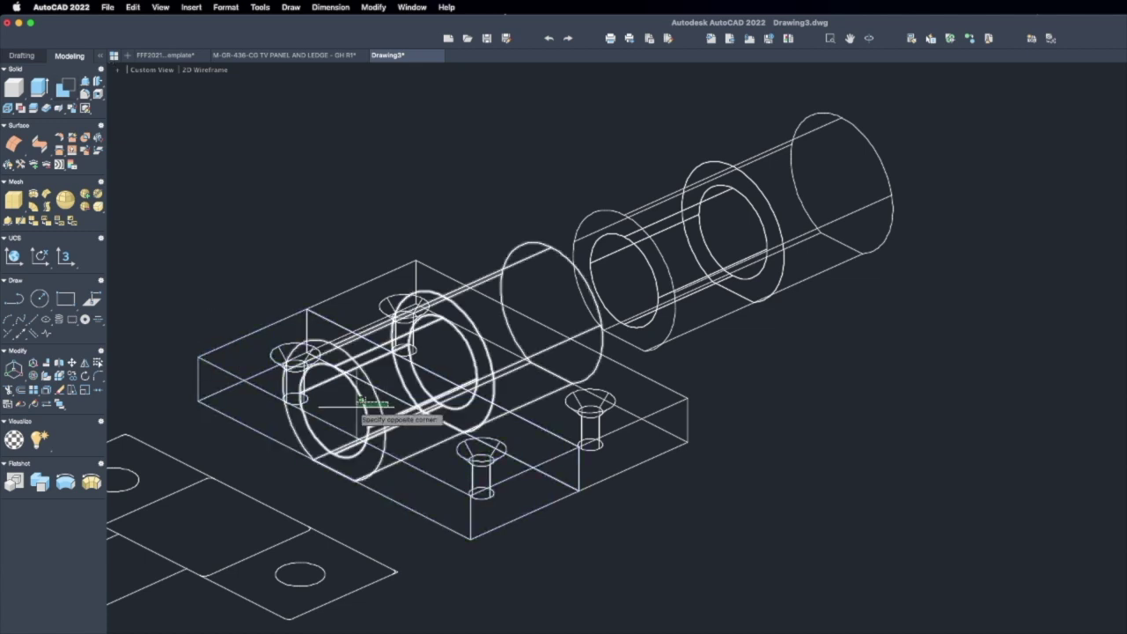
left_click(352, 406)
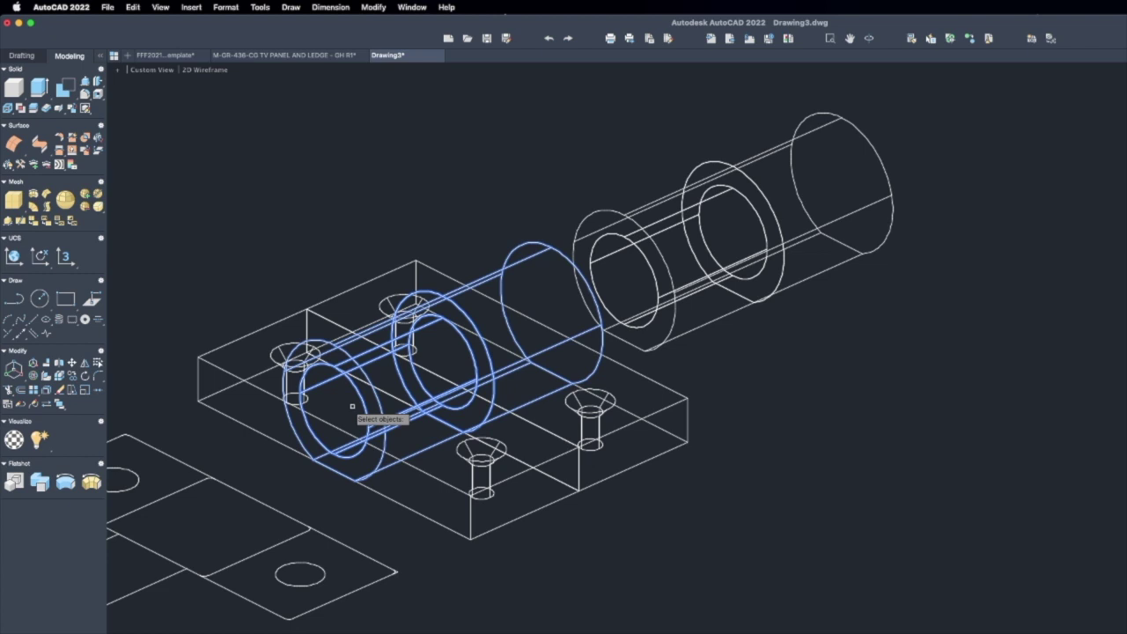
key("Return")
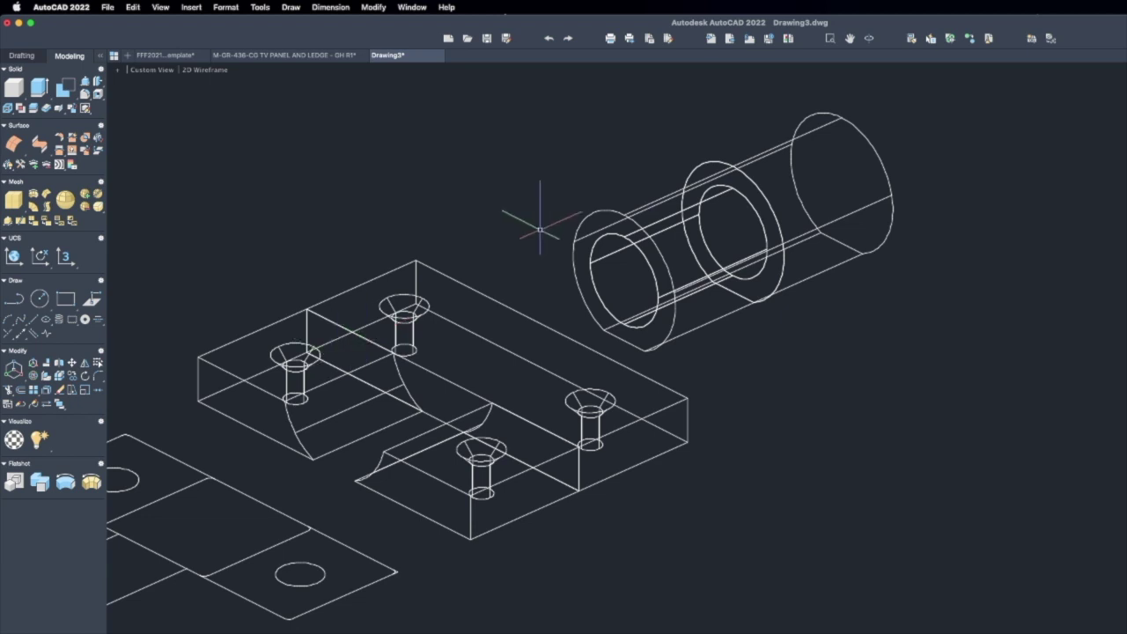
- Copy the spare barrel 2 units back along its axis into the front plate's cutout
type("m")
key("Return")
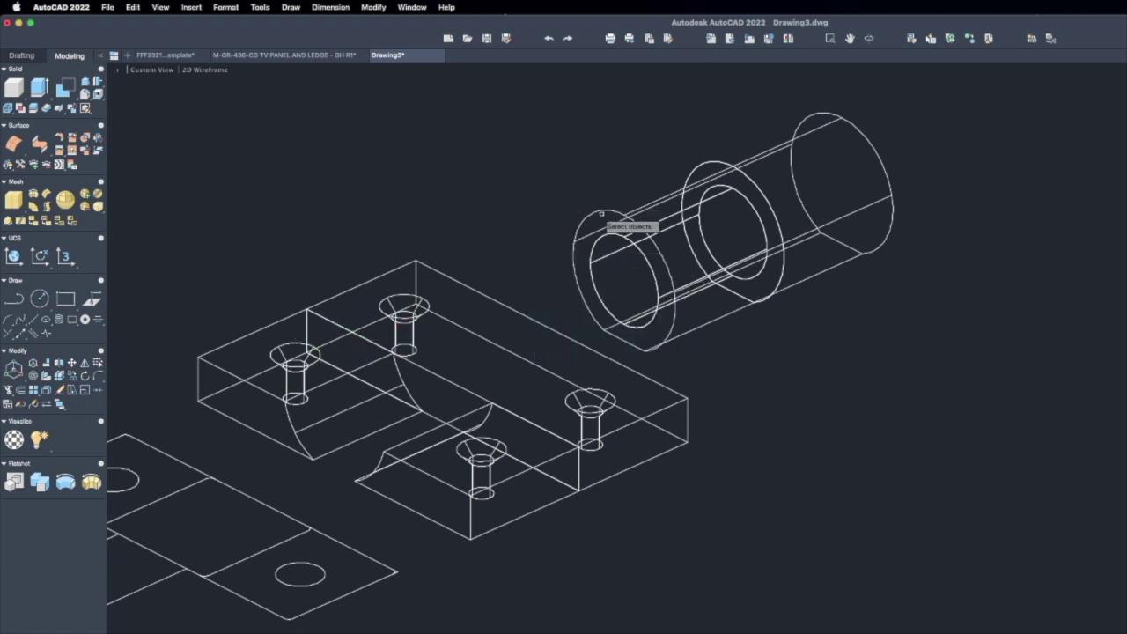
left_click(602, 211)
left_click(602, 212)
key("Return")
left_click(598, 158)
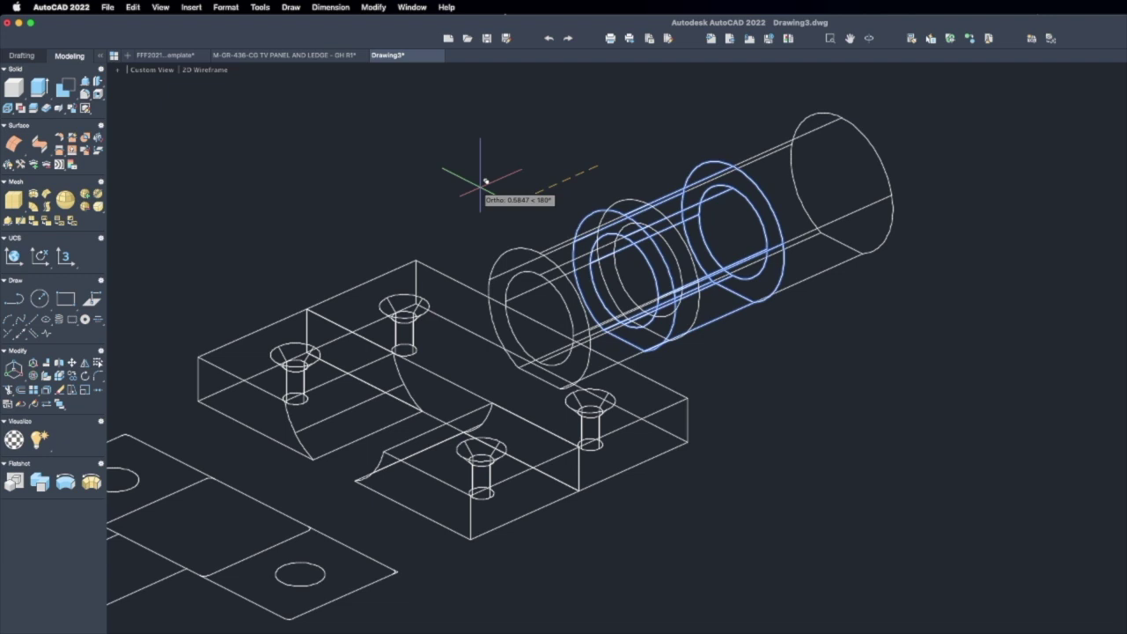
type("2")
key("Return")
key("Return")
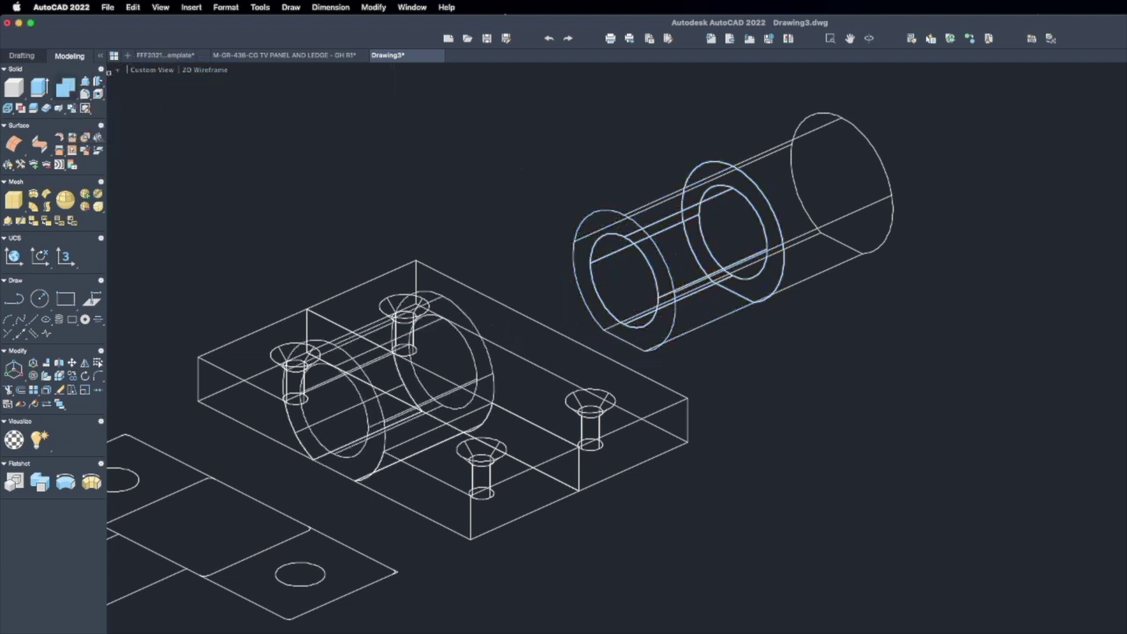
- Union the front plate with the hollow barrel
left_click(401, 504)
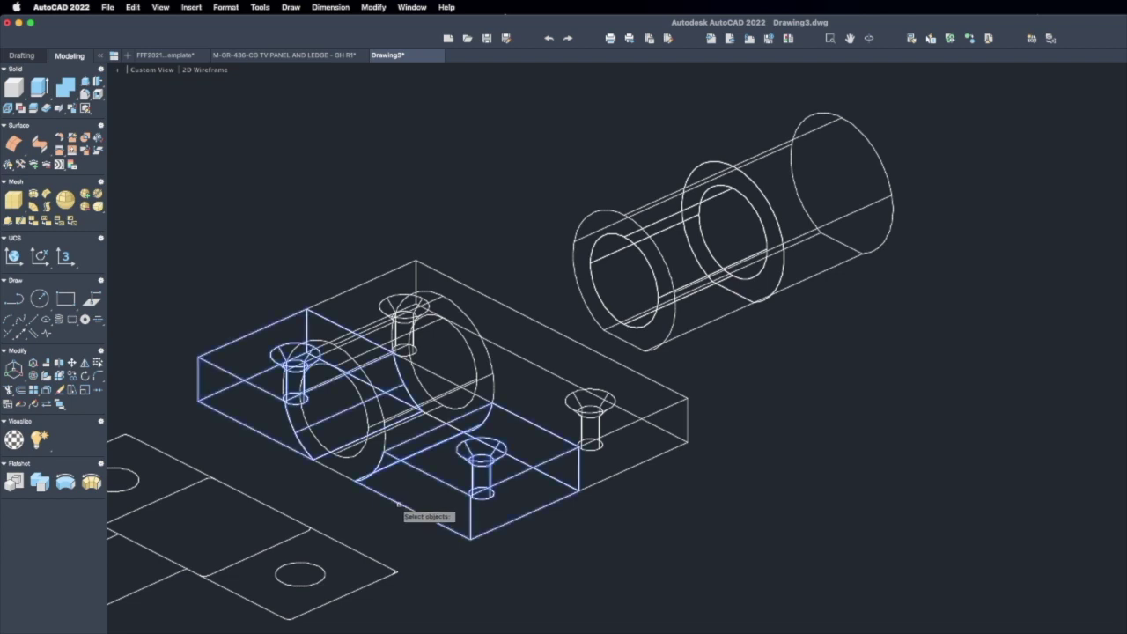
left_click(366, 481)
key("Return")
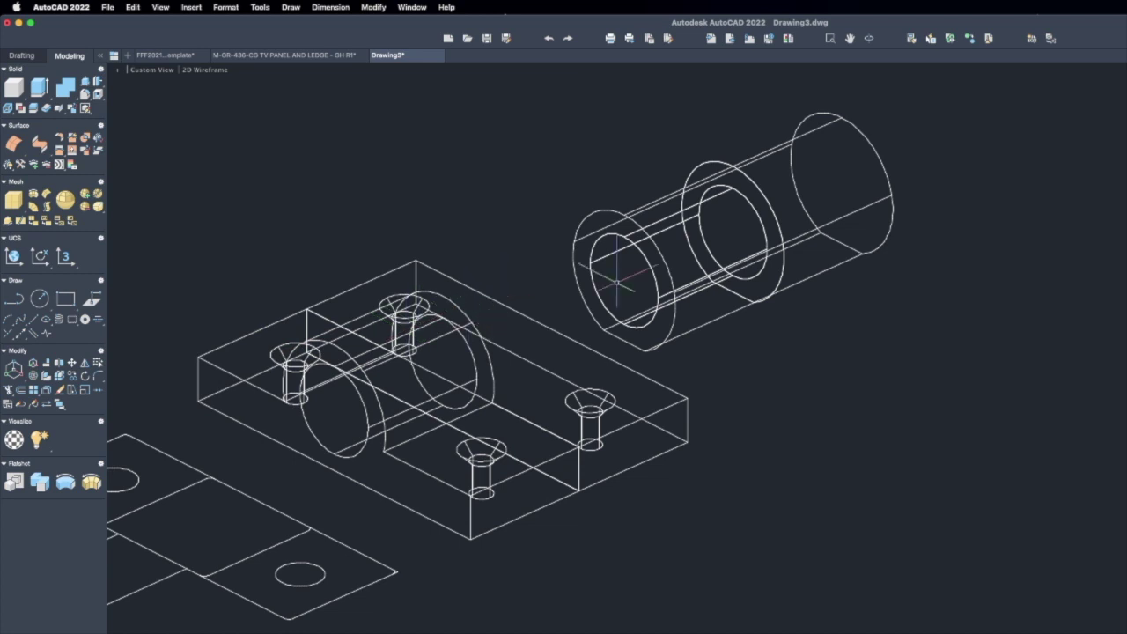
- Copy the spare stepped cylinder 2 units back along its axis into the barrel and over the rear plate
type("co")
key("Return")
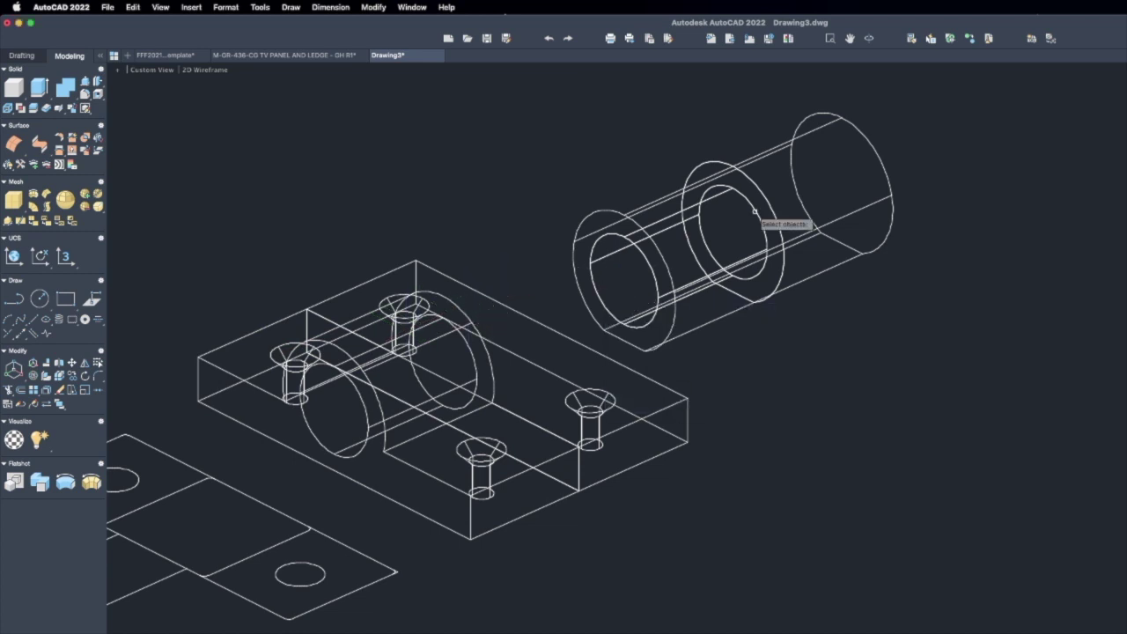
left_click(820, 226)
key("Return")
left_click(1020, 263)
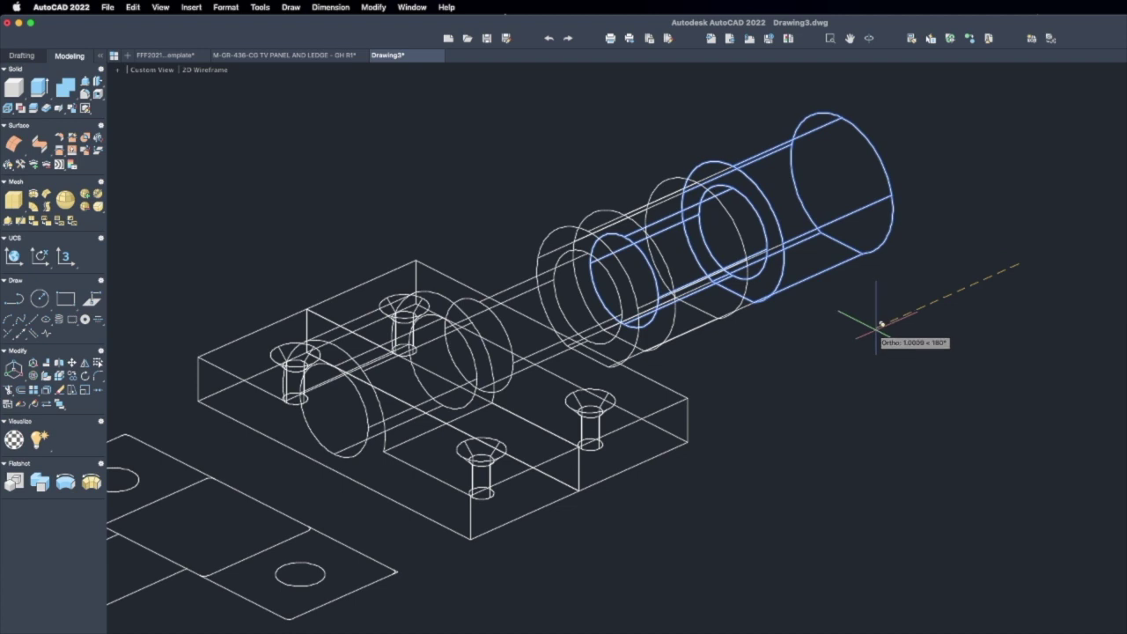
type("2")
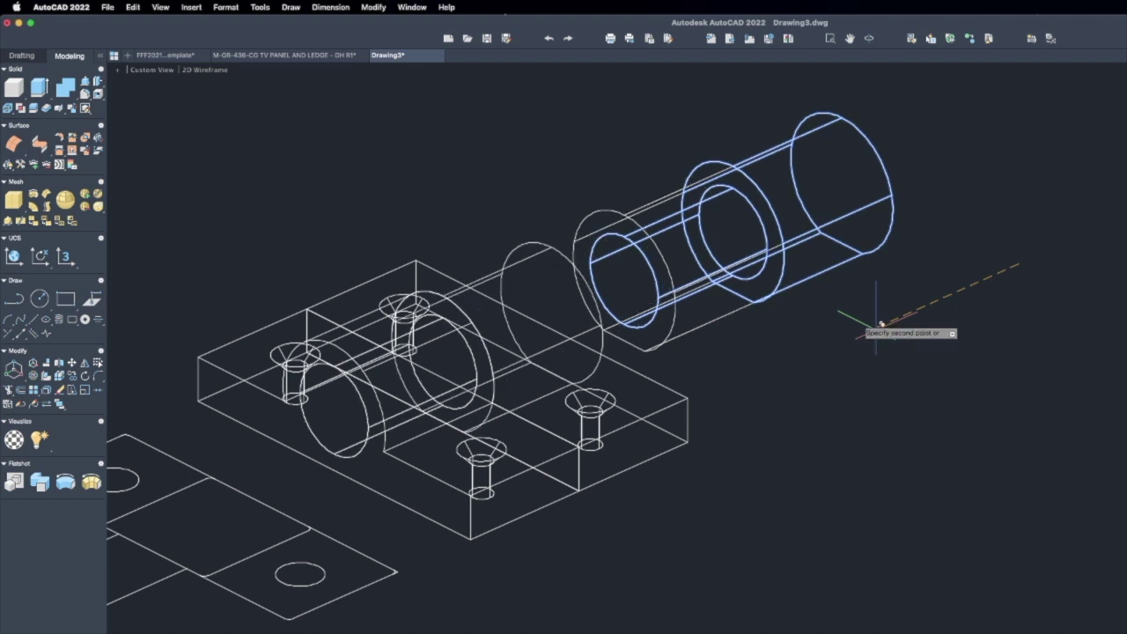
key("Return")
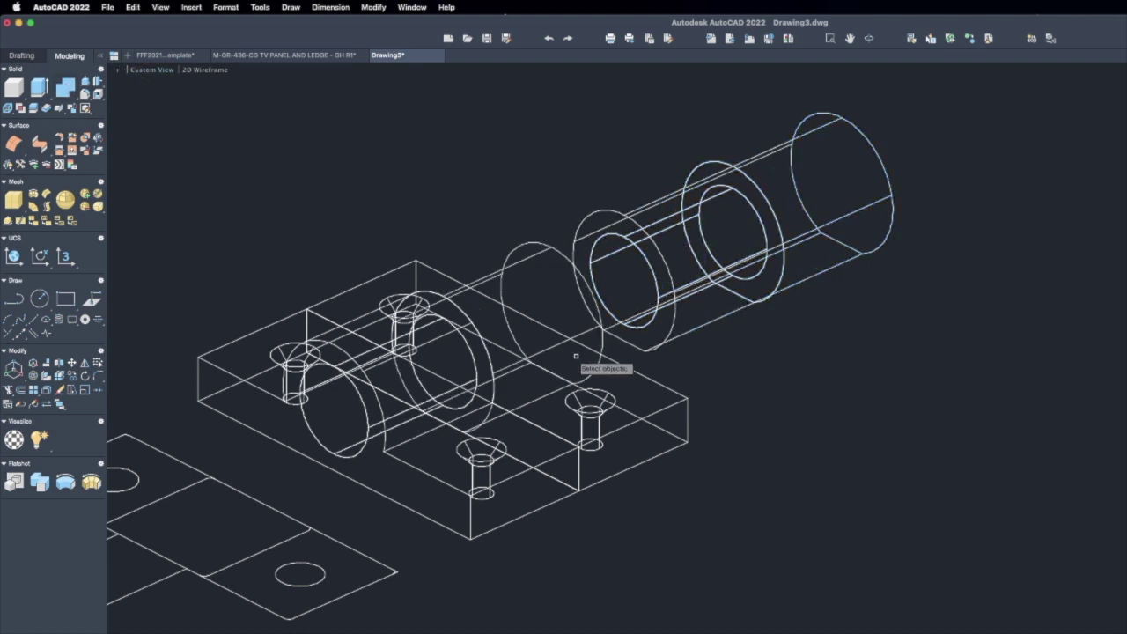
- Union the rear plate with the stepped cylinder
left_click(613, 362)
left_click(600, 356)
key("Return")
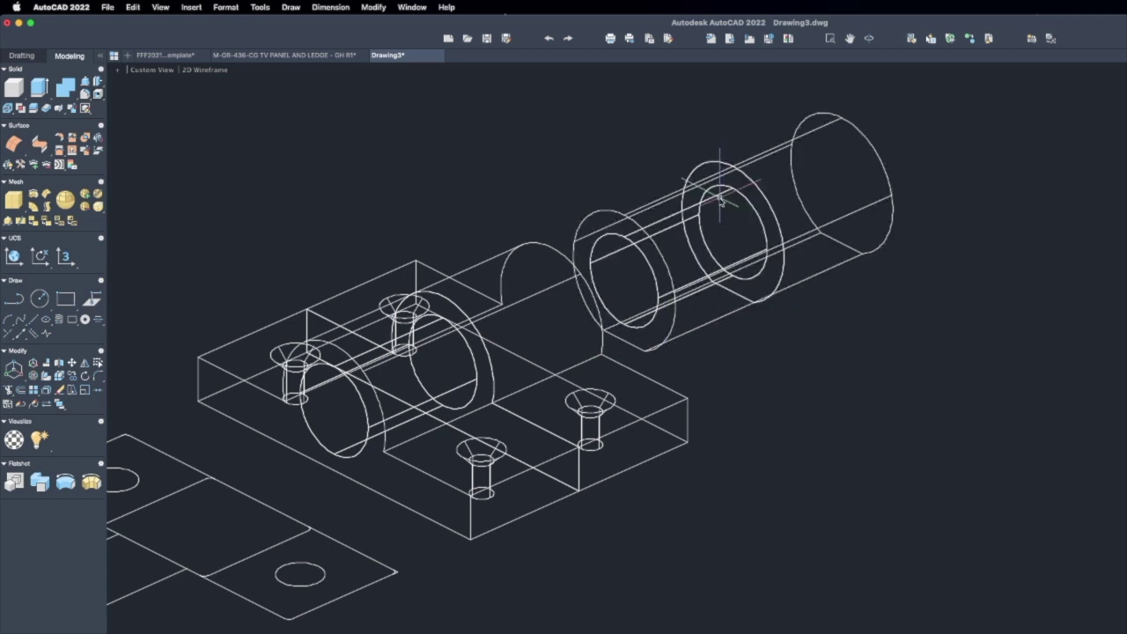
- Delete the spare barrel and stepped cylinder behind the assembly
left_click(785, 290)
left_click(742, 227)
key("Delete")
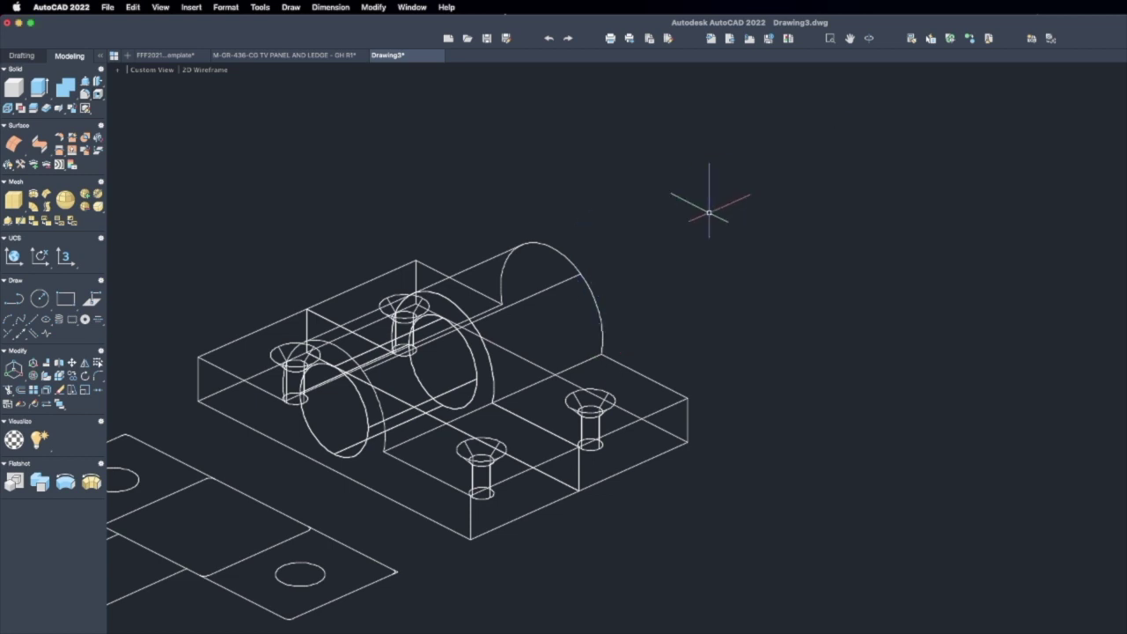
- Move the rear plate with its bolt along the barrel axis until it is clear of the front plate and barrel
type("m")
key("Return")
left_click(640, 377)
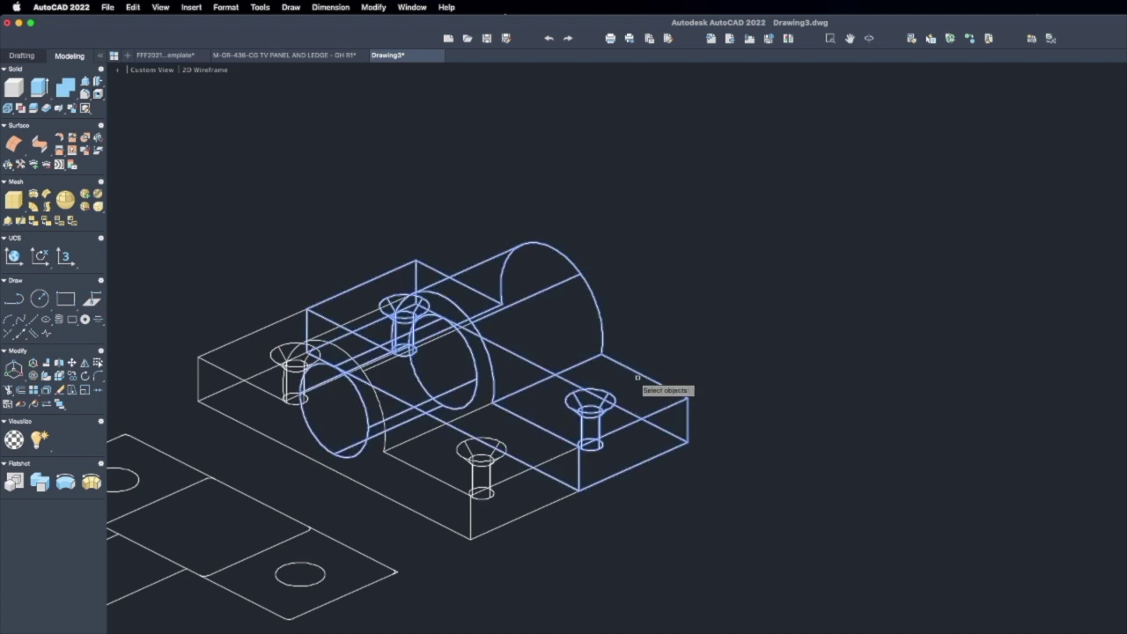
key("Return")
left_click(664, 352)
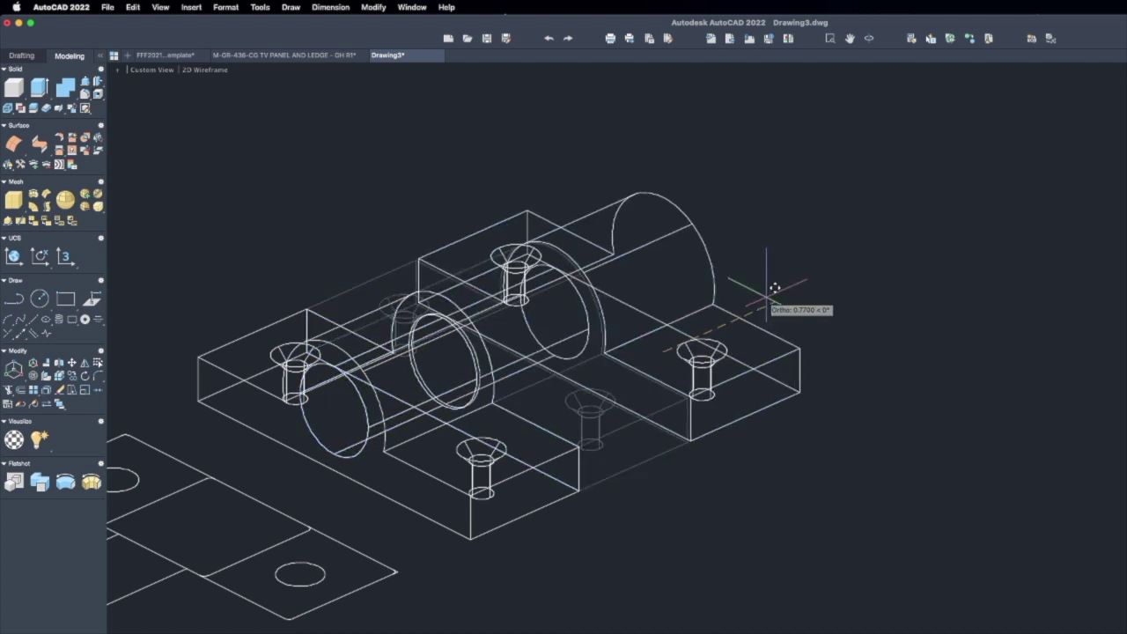
left_click(767, 300)
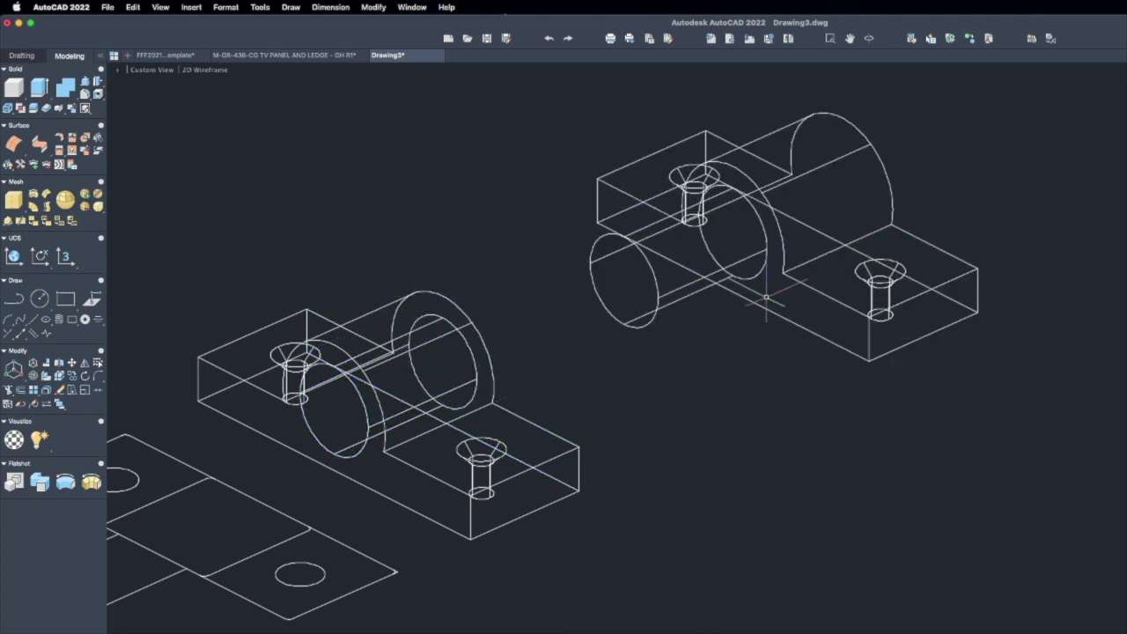
- Switch the viewport's visual style from 2D Wireframe to Conceptual
mouse_move(722, 296)
middle_mouse_down()
mouse_move(676, 327)
mouse_move(661, 314)
middle_mouse_up()
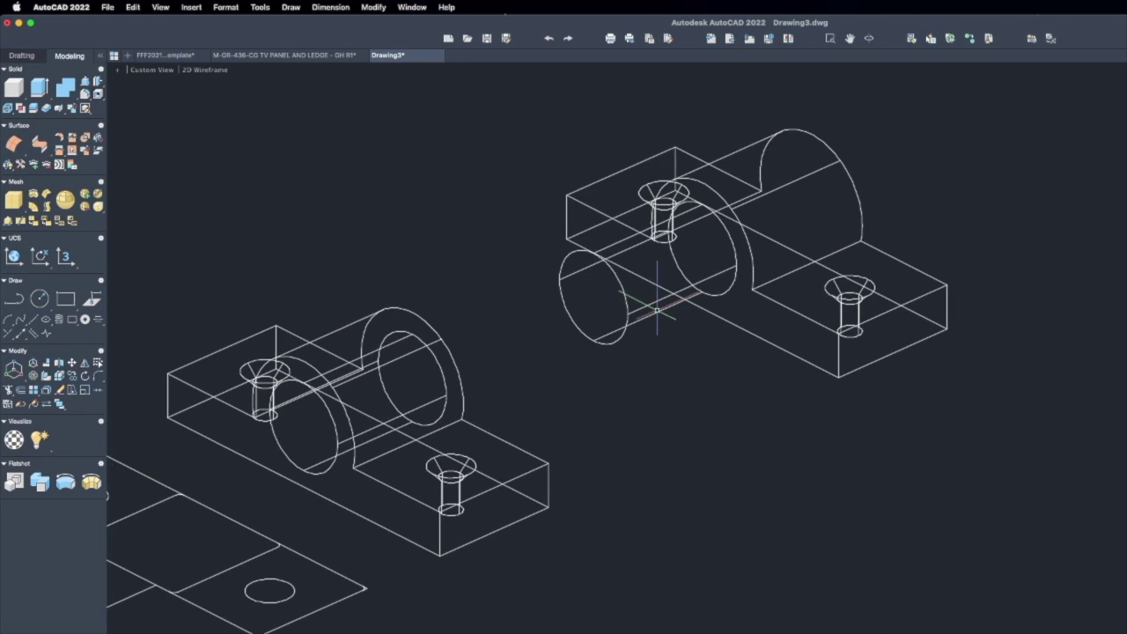
left_click(205, 70)
left_click(255, 107)
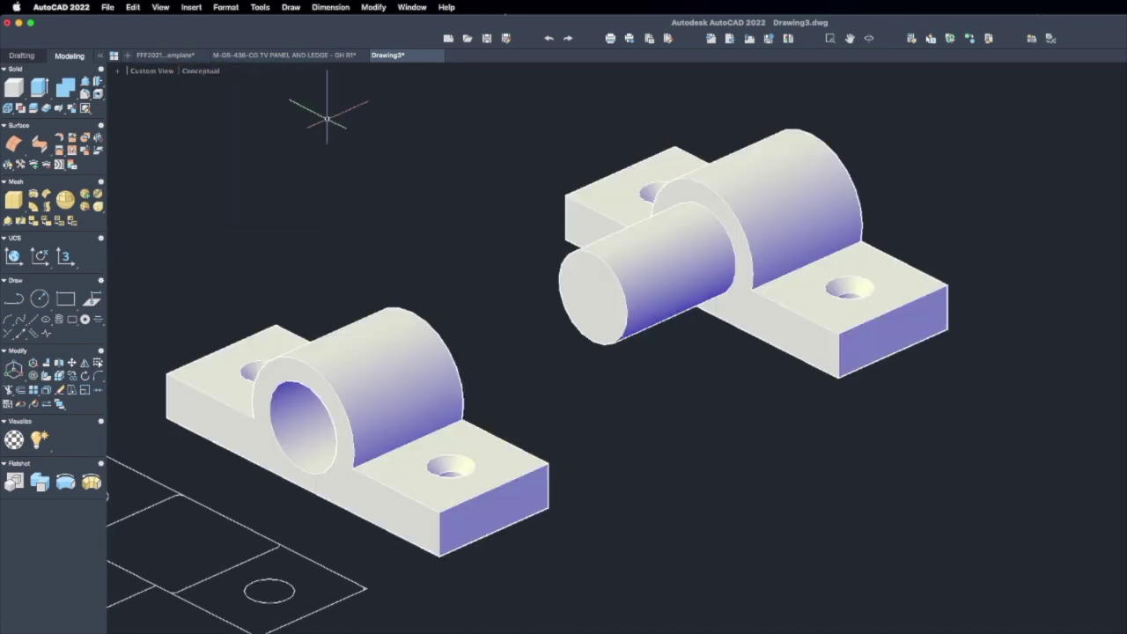
mouse_move(523, 294)
middle_mouse_down()
mouse_move(516, 322)
mouse_move(334, 323)
mouse_move(485, 325)
mouse_move(484, 300)
middle_mouse_up()
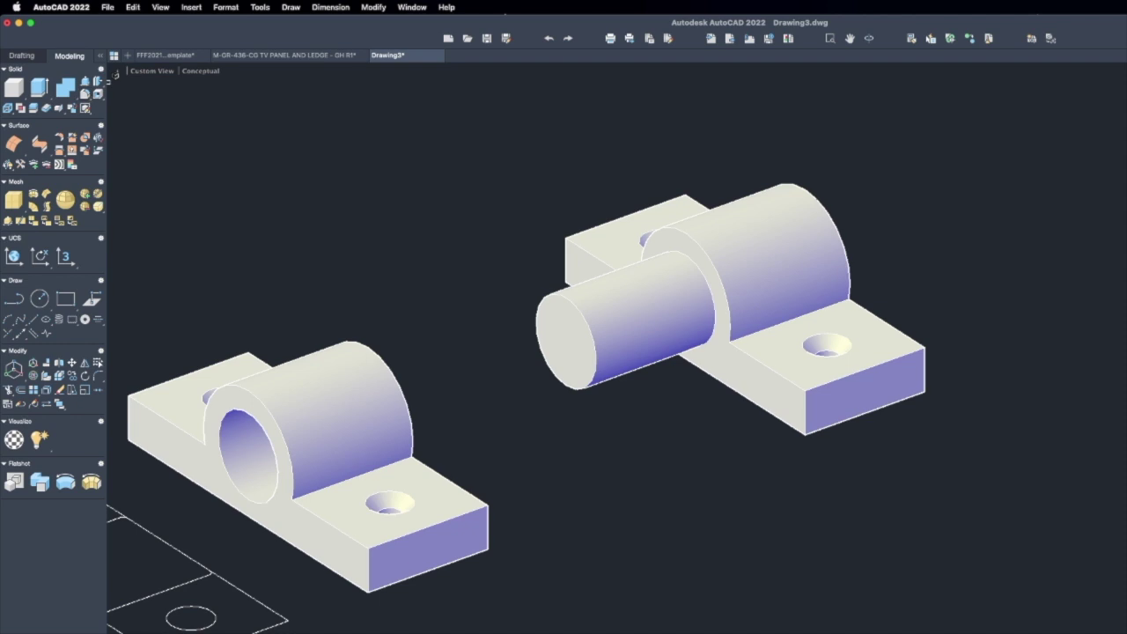
- Fillet the circular edge at the free end of the bolt using the preset radius
type("r")
key("Return")
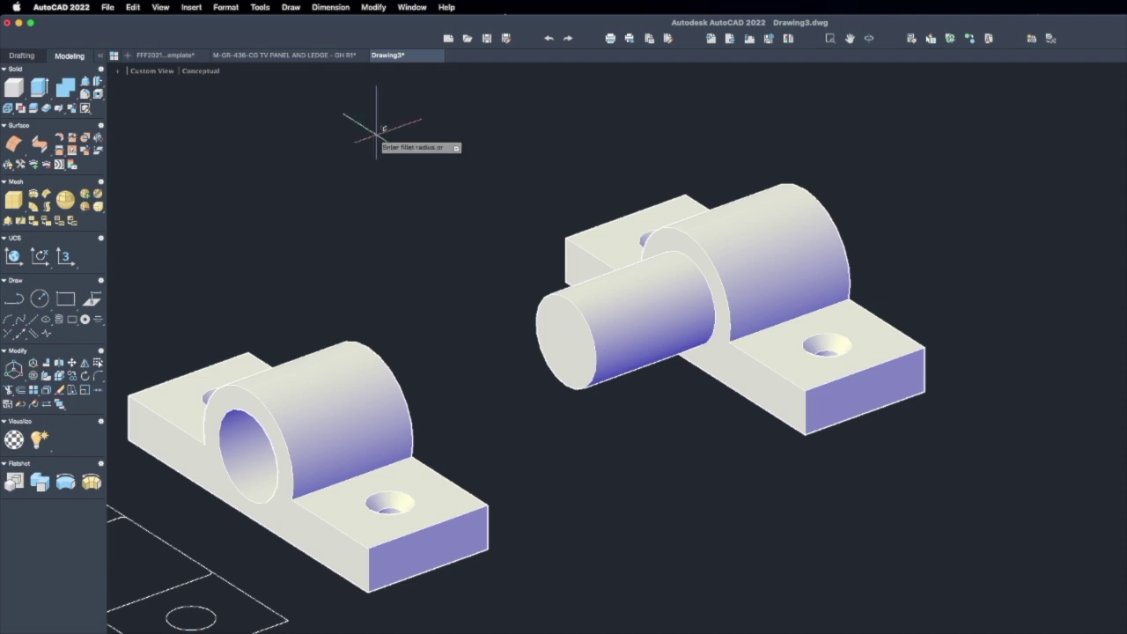
key("Return")
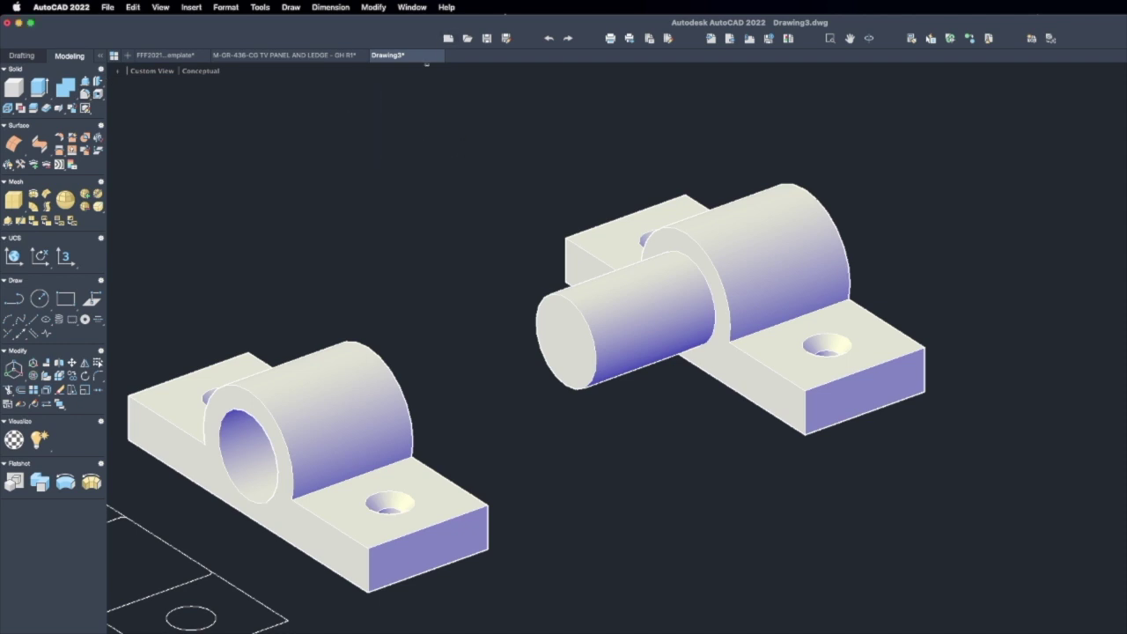
left_click(574, 294)
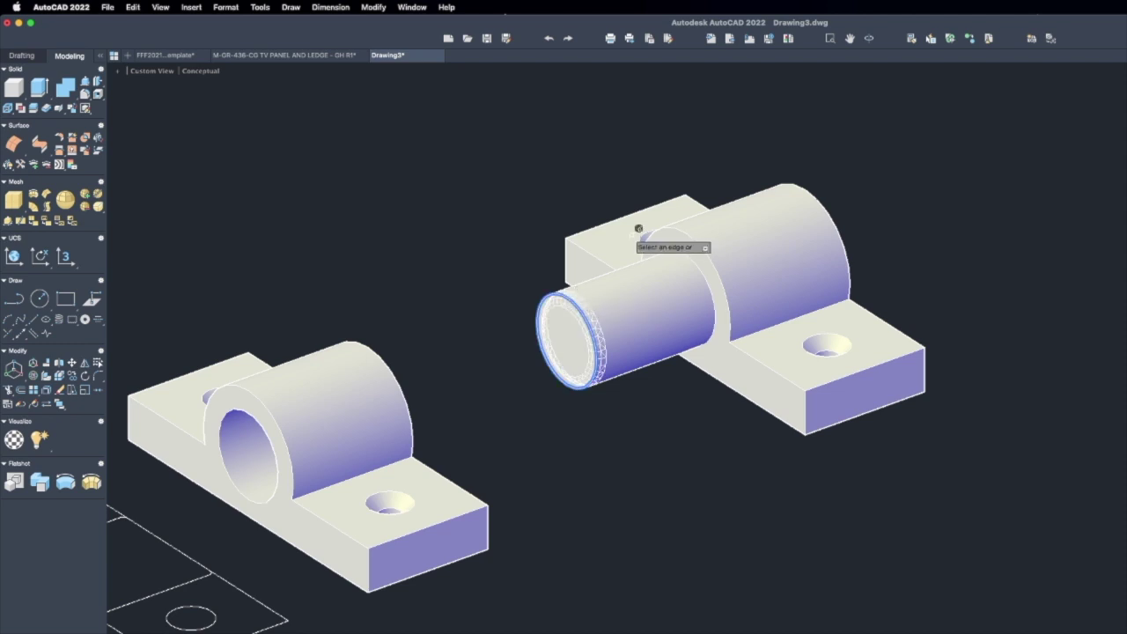
key("Return")
key("Return")
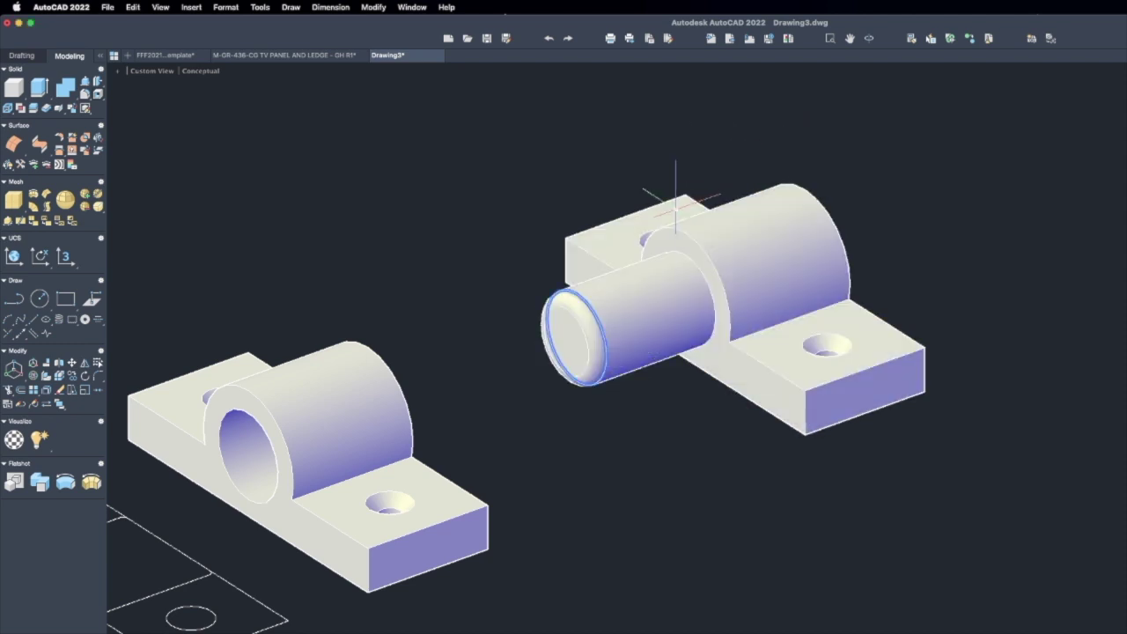
- Fillet the four vertical corner edges of the bolt's plate with the same radius
key("Return")
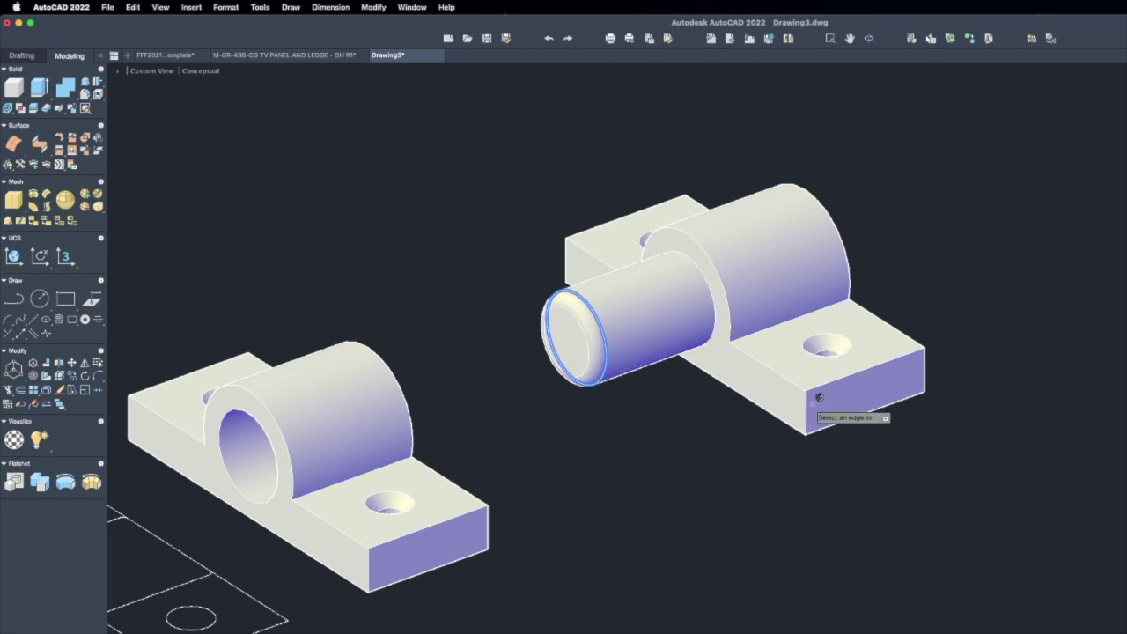
left_click(812, 403)
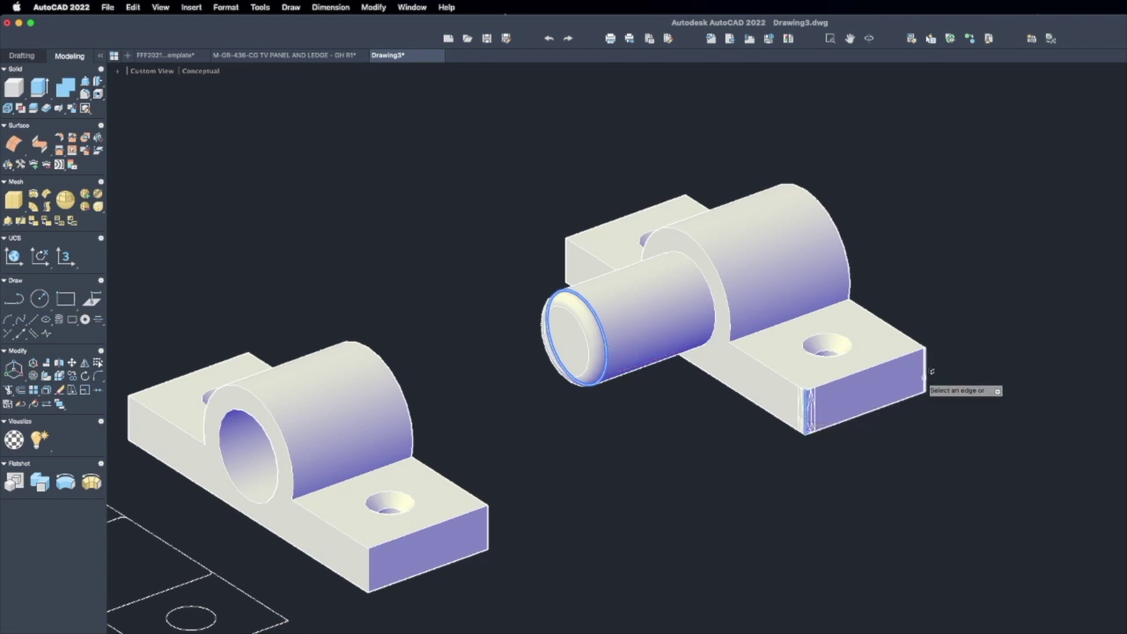
left_click(921, 371)
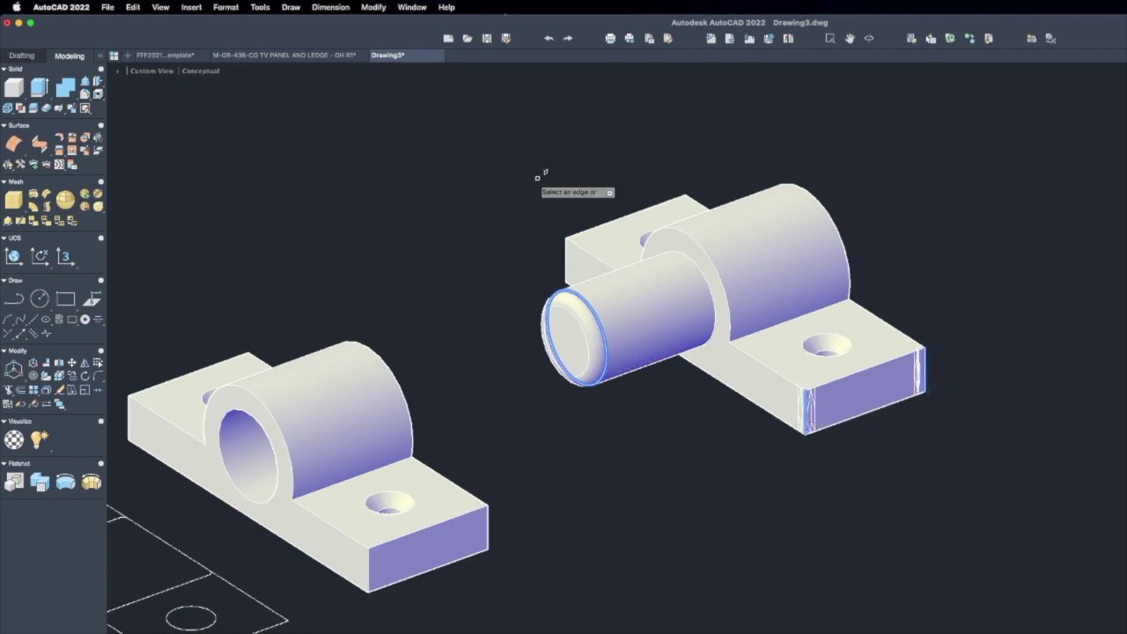
left_click(570, 246)
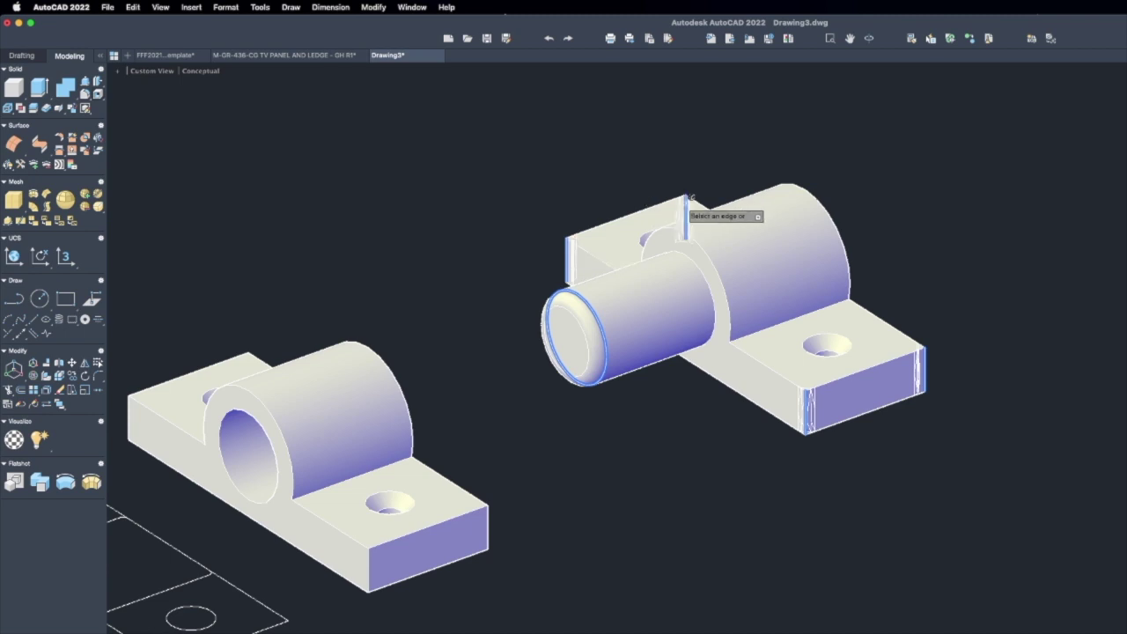
left_click(687, 212)
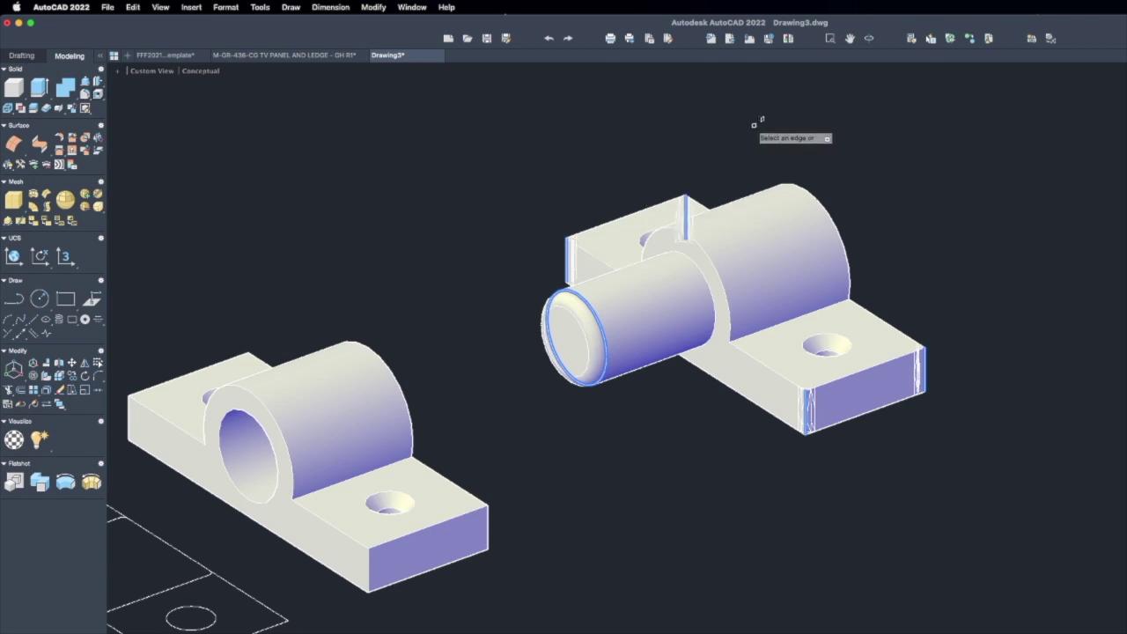
key("Return")
- Fillet the four vertical corner edges of the hollow barrel's plate with the same radius
middle_click_drag(689, 417, 845, 337)
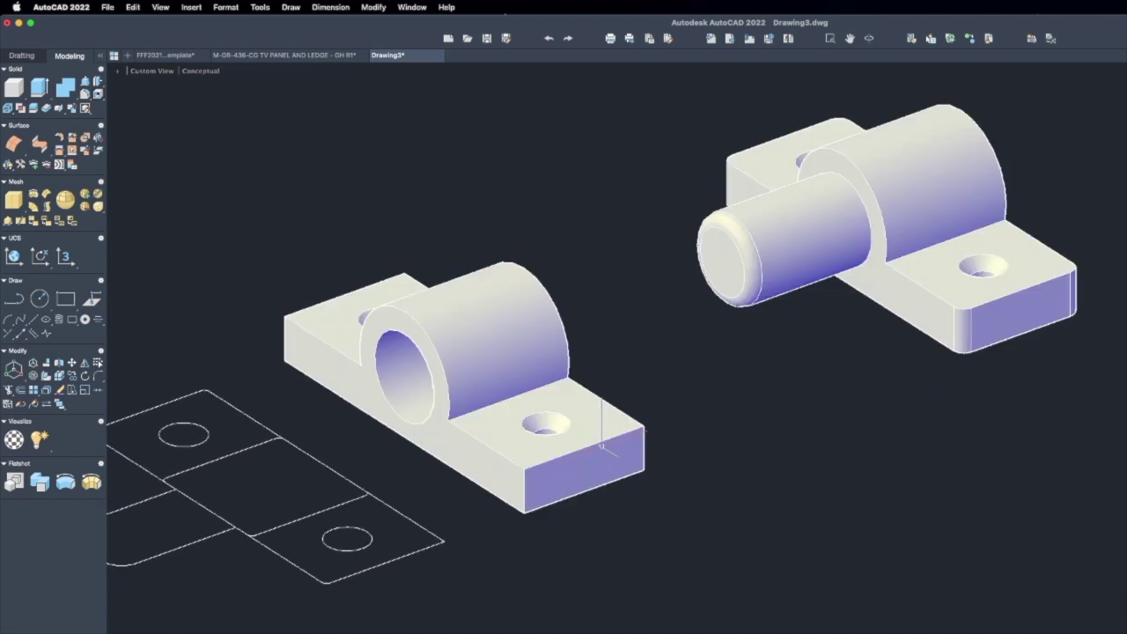
key("Return")
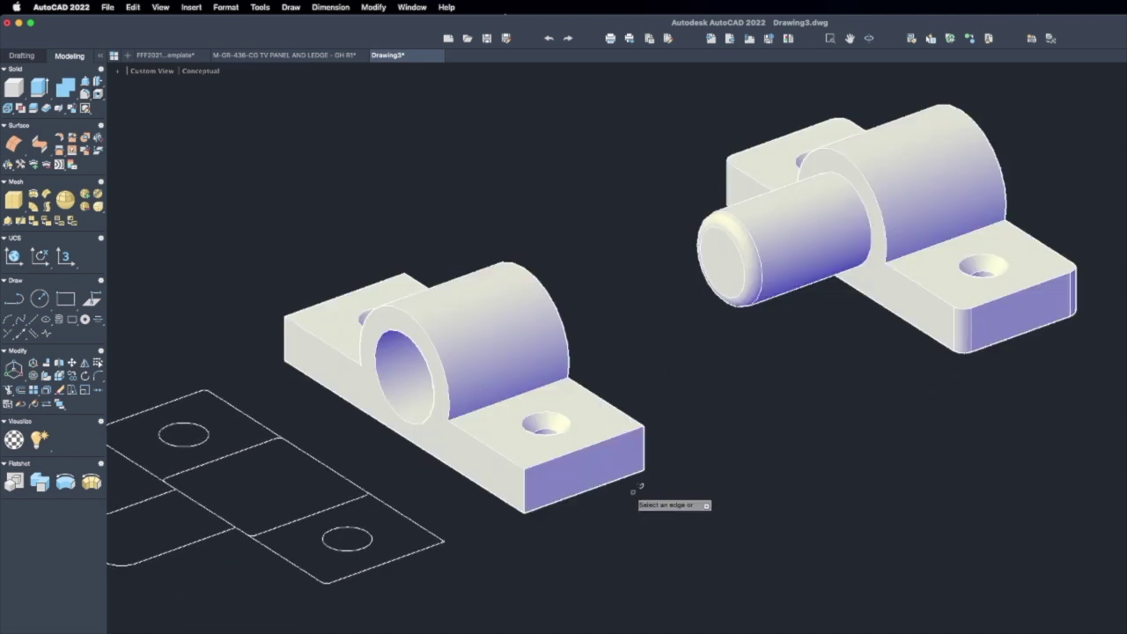
left_click(529, 478)
left_click(649, 440)
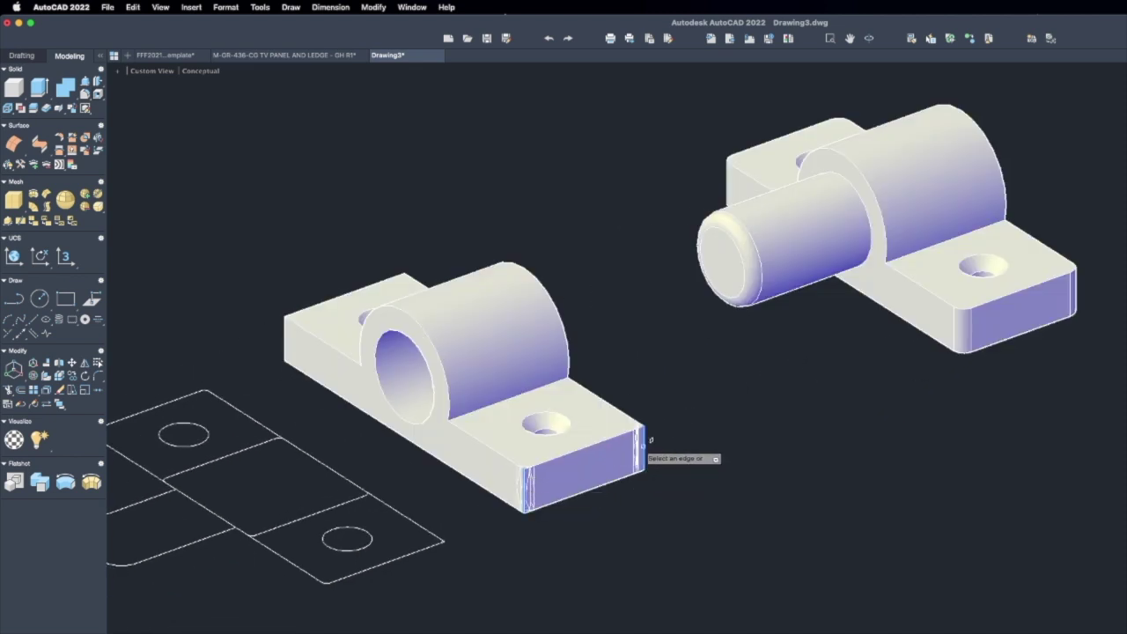
left_click(407, 280)
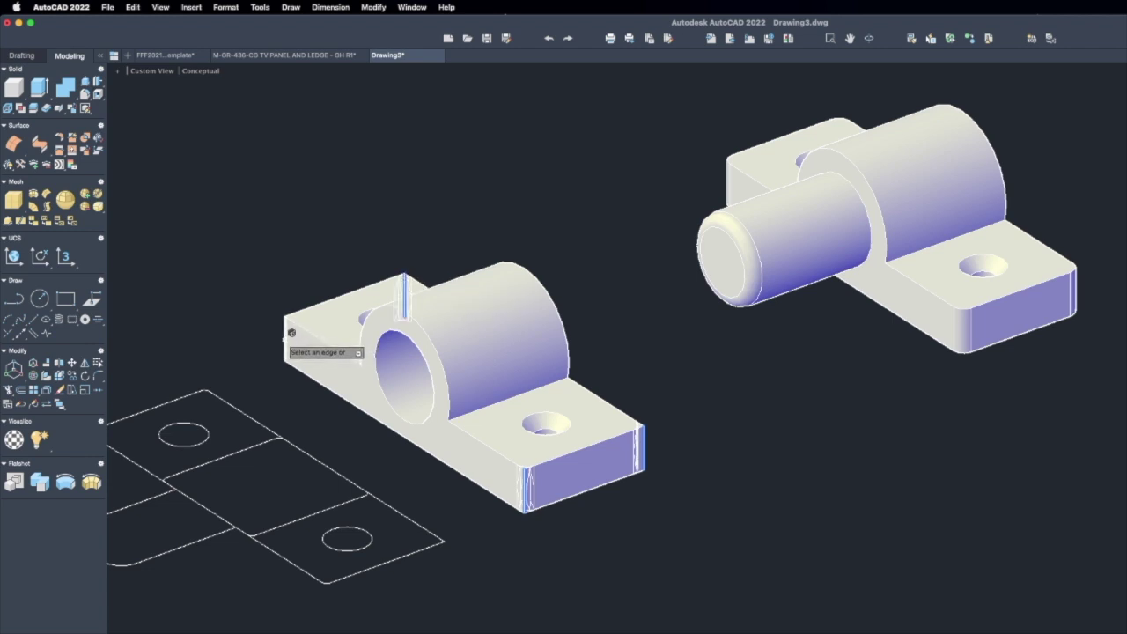
key("Return")
key("Return")
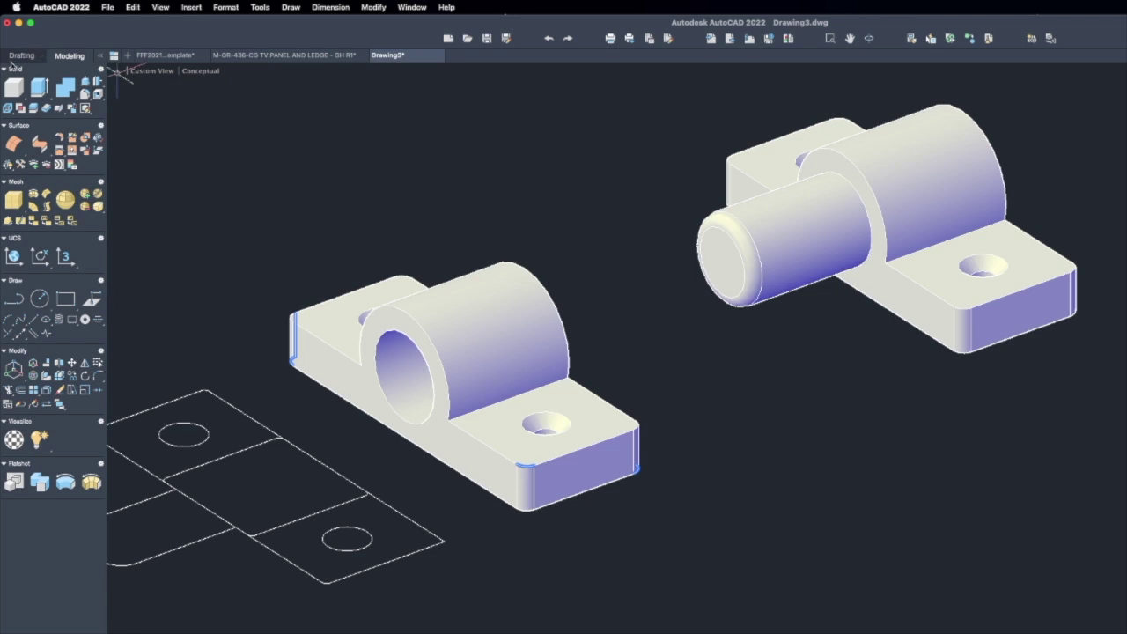
- Fillet the hollow barrel's outer end arcs and its plate's top perimeter edges with a smaller radius than the plate corners
left_click(86, 99)
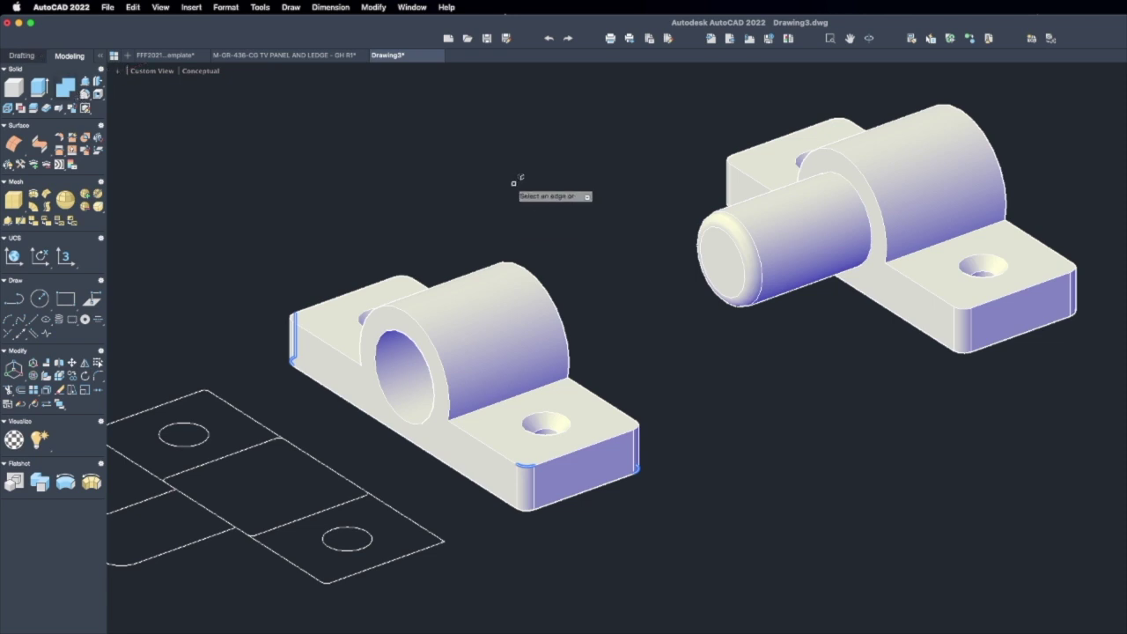
key("Return")
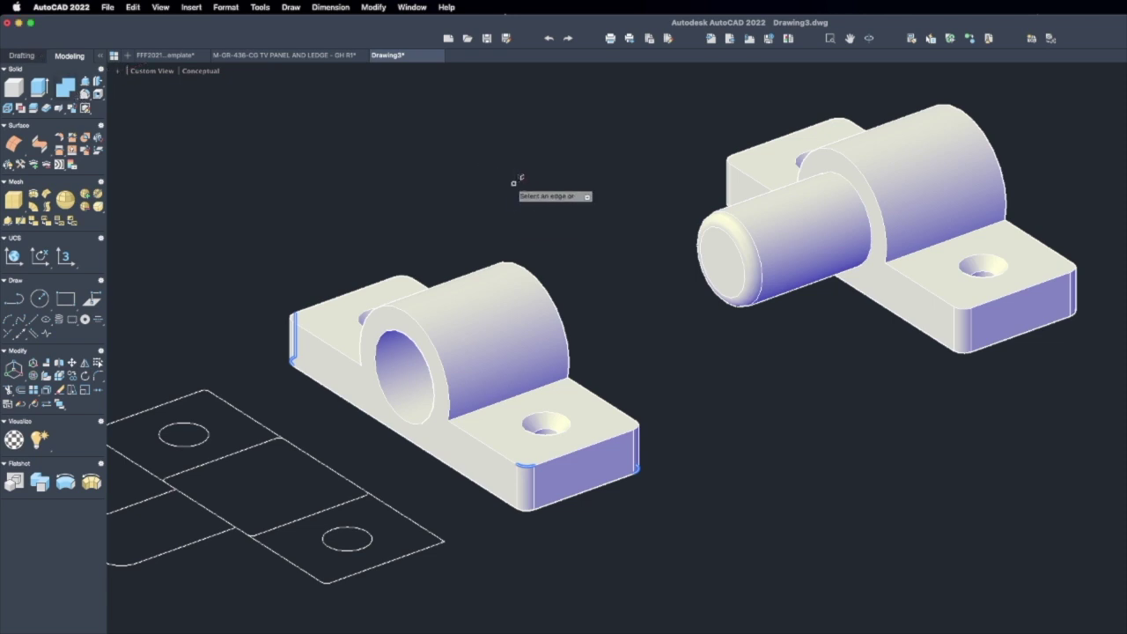
left_click(429, 317)
left_click(554, 287)
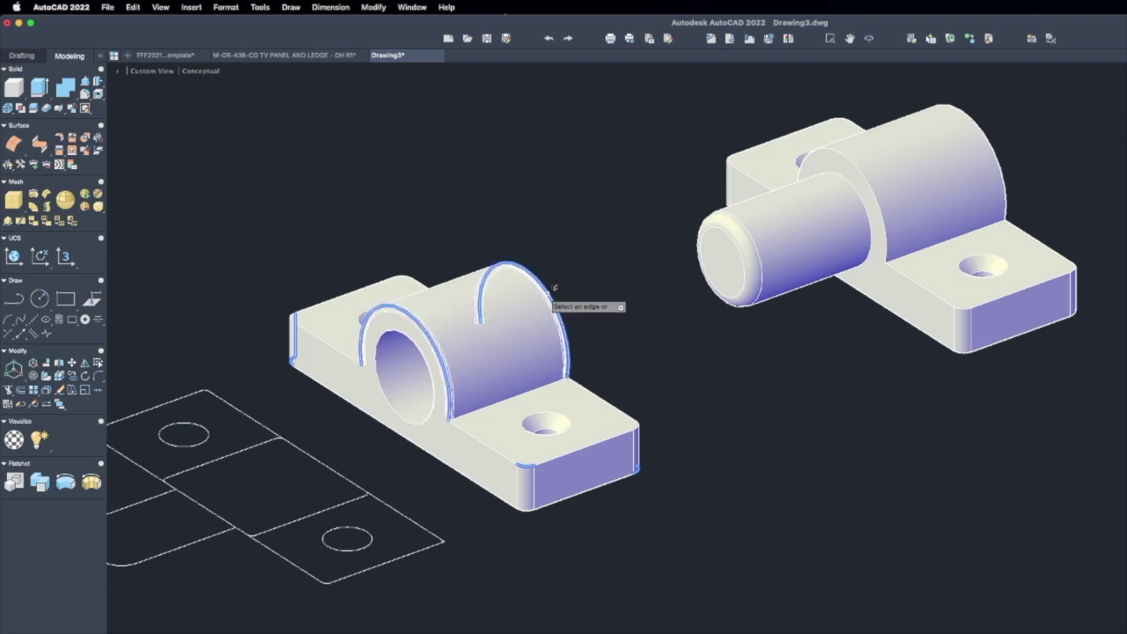
left_click(599, 396)
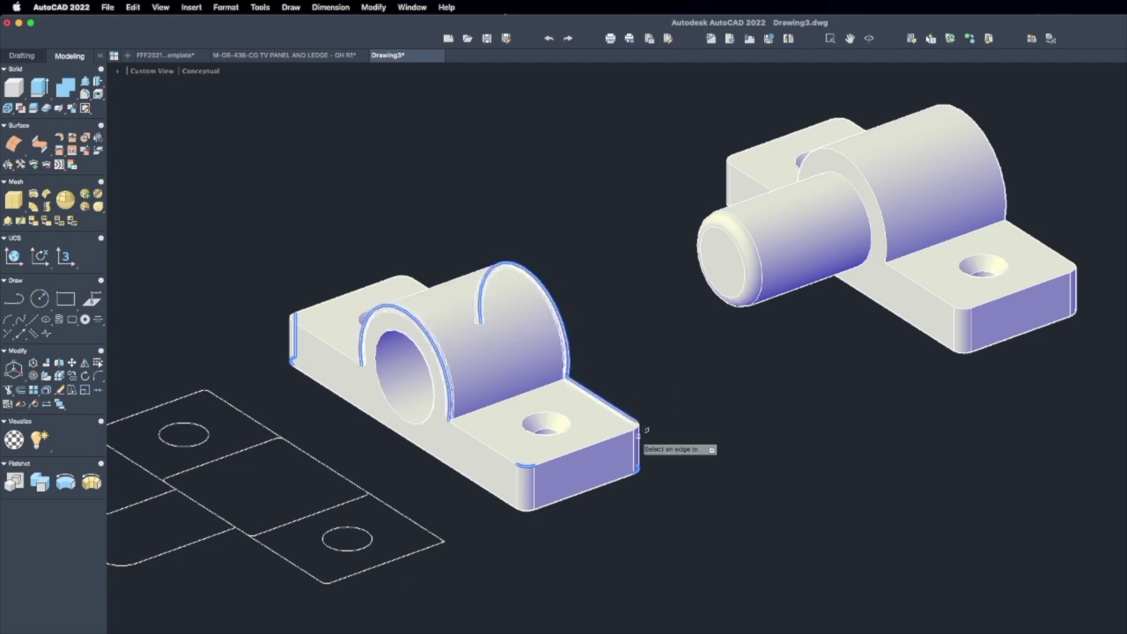
left_click(640, 425)
left_click(623, 433)
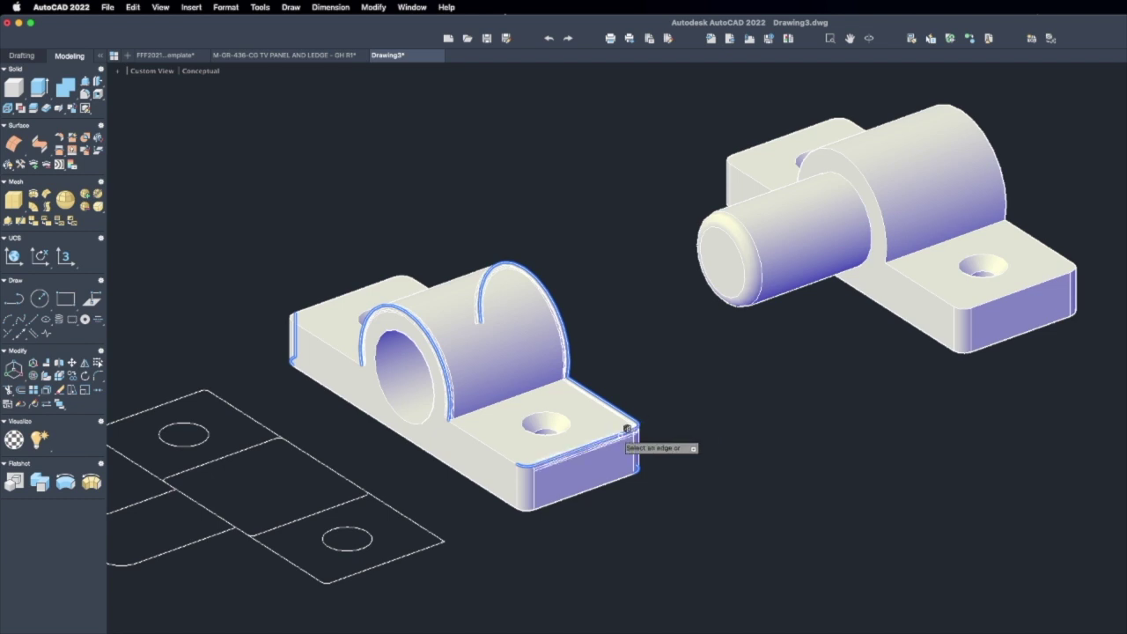
left_click(518, 460)
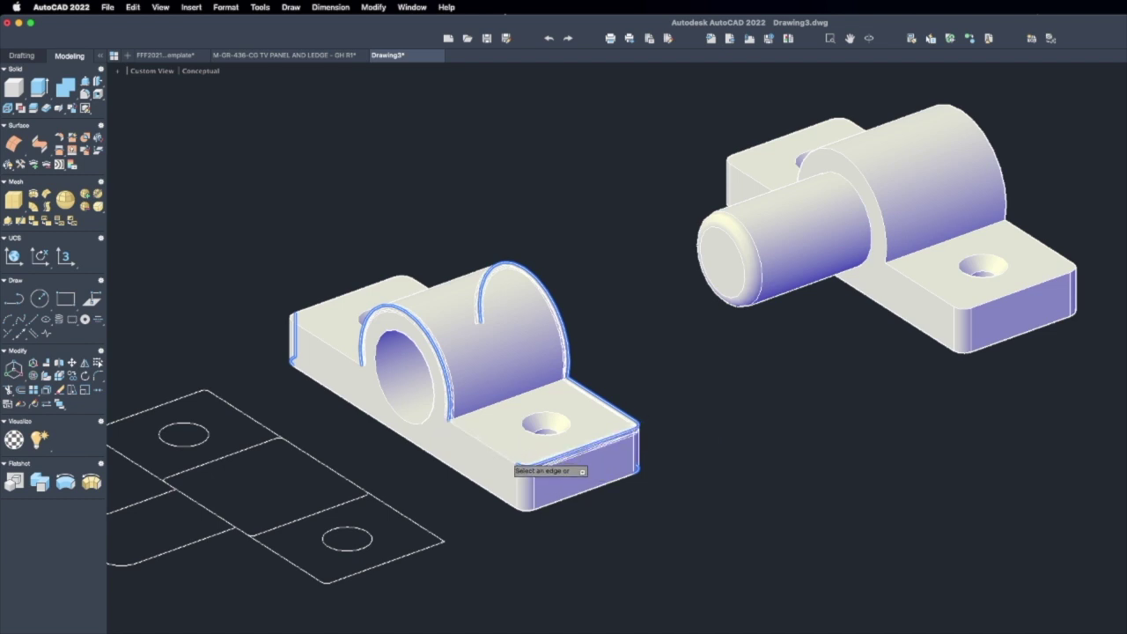
left_click(363, 355)
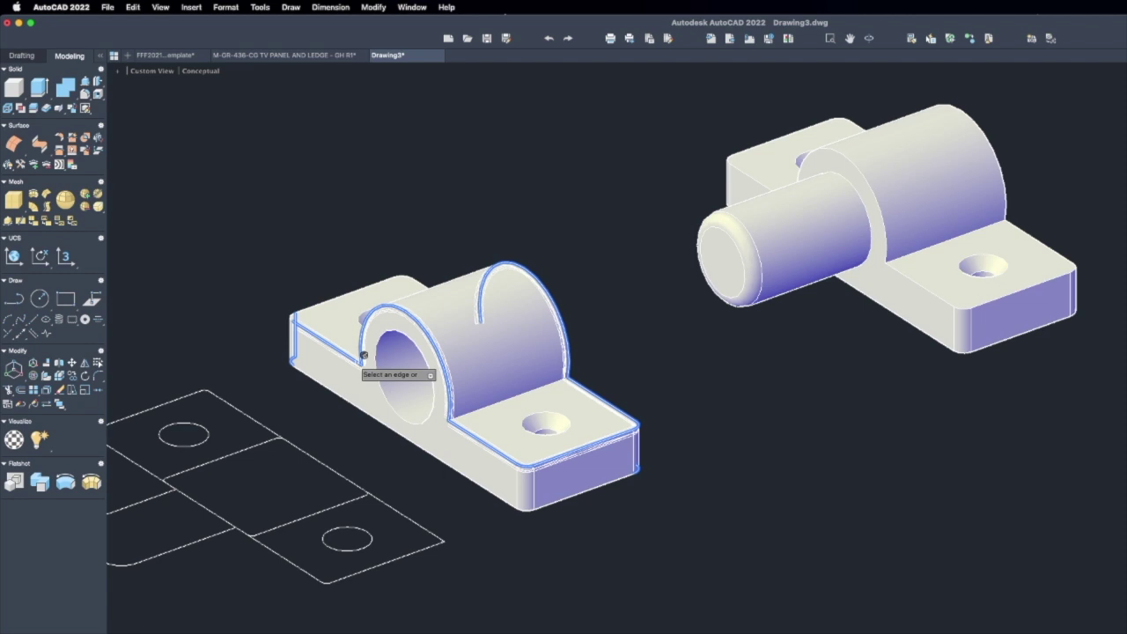
left_click(308, 305)
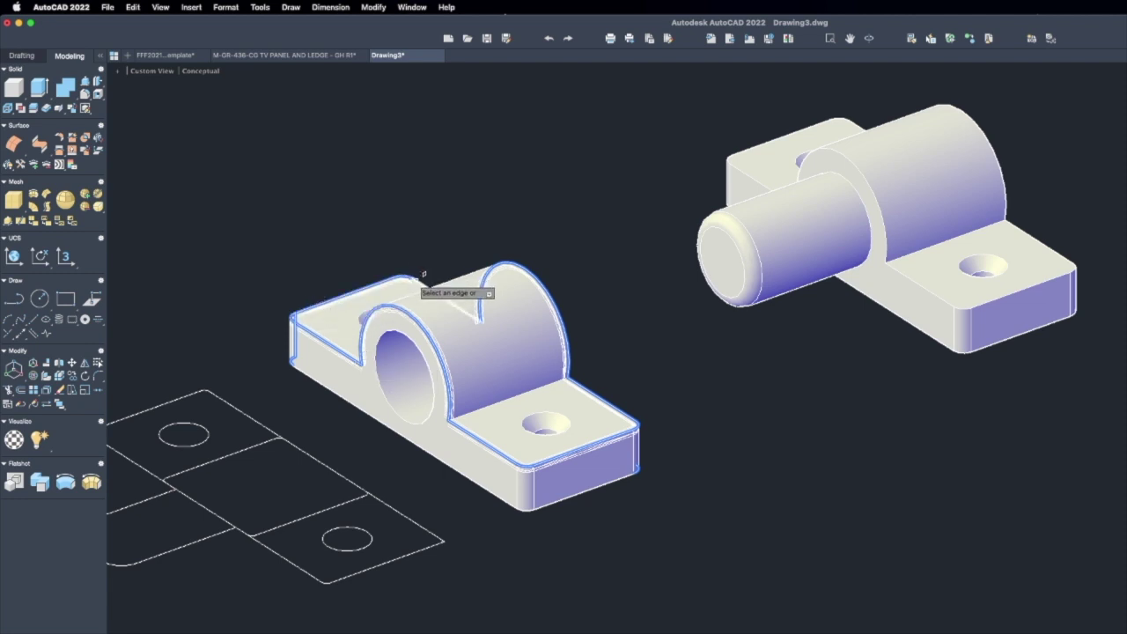
key("Return")
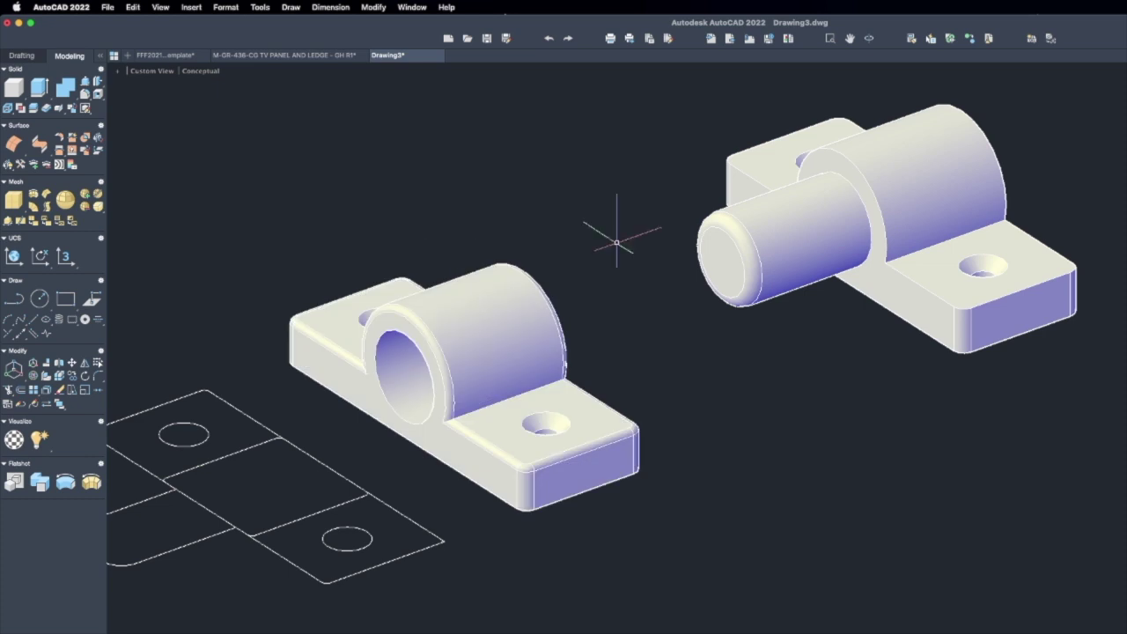
- Fillet the bolt part's barrel end arcs and its plate's top perimeter edges with the same radius as the hollow barrel's edges
middle_click_drag(617, 238, 491, 294)
key("Return")
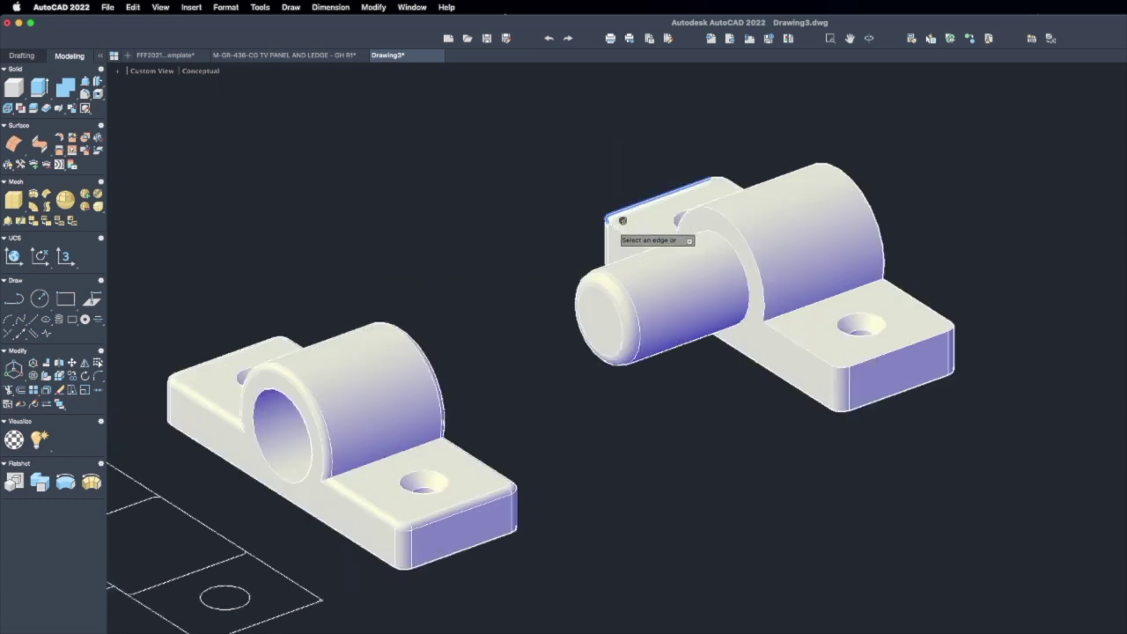
left_click(622, 220)
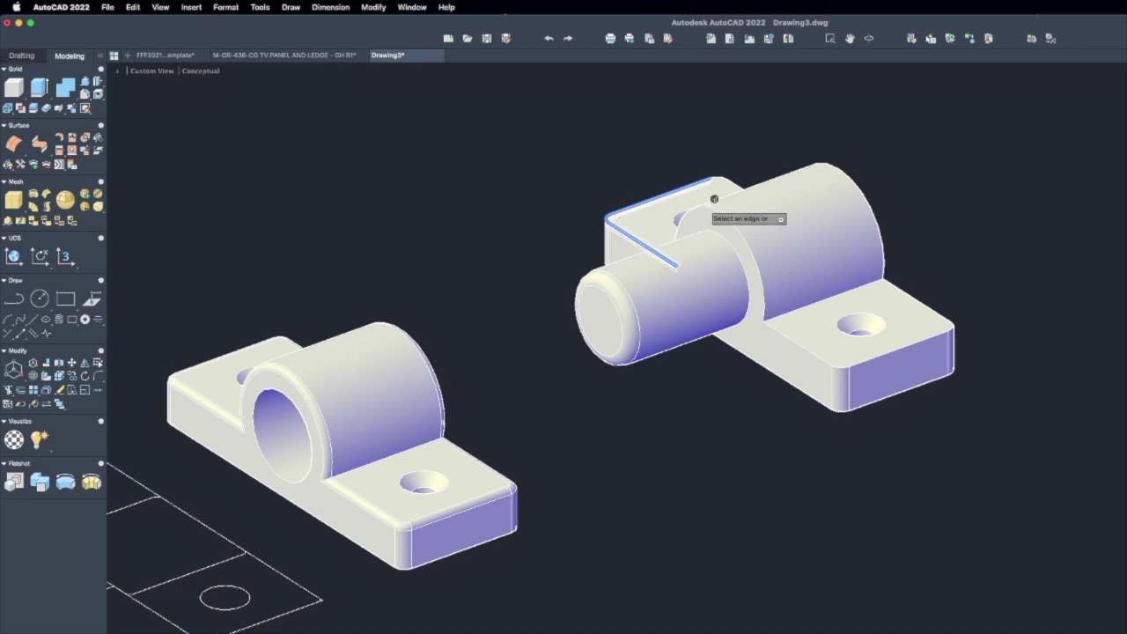
left_click(712, 202)
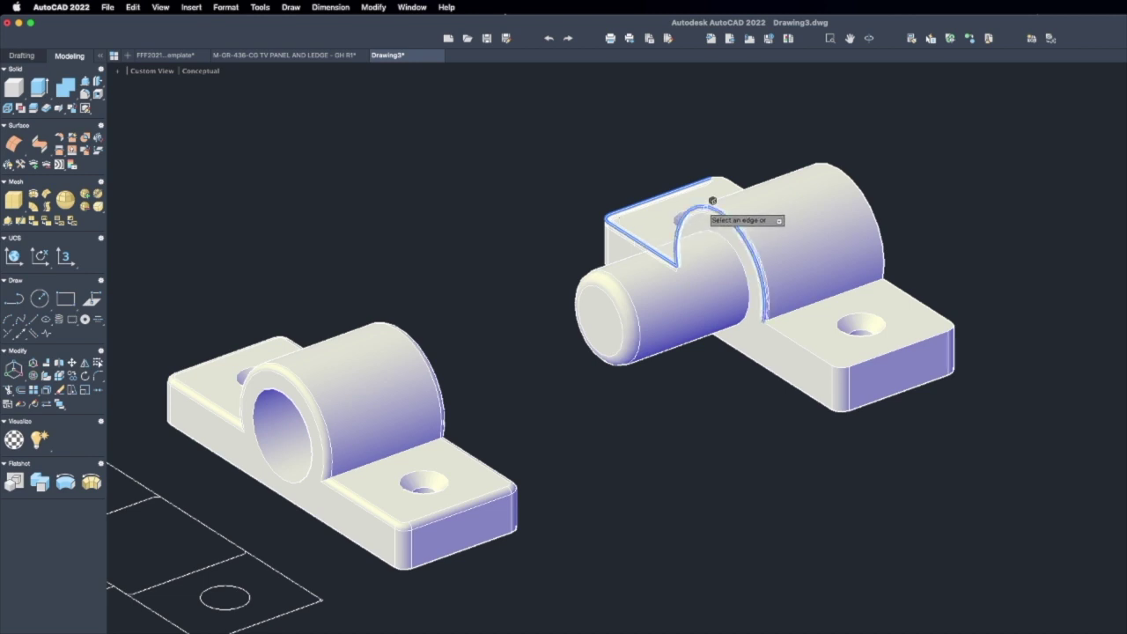
left_click(786, 327)
left_click(846, 364)
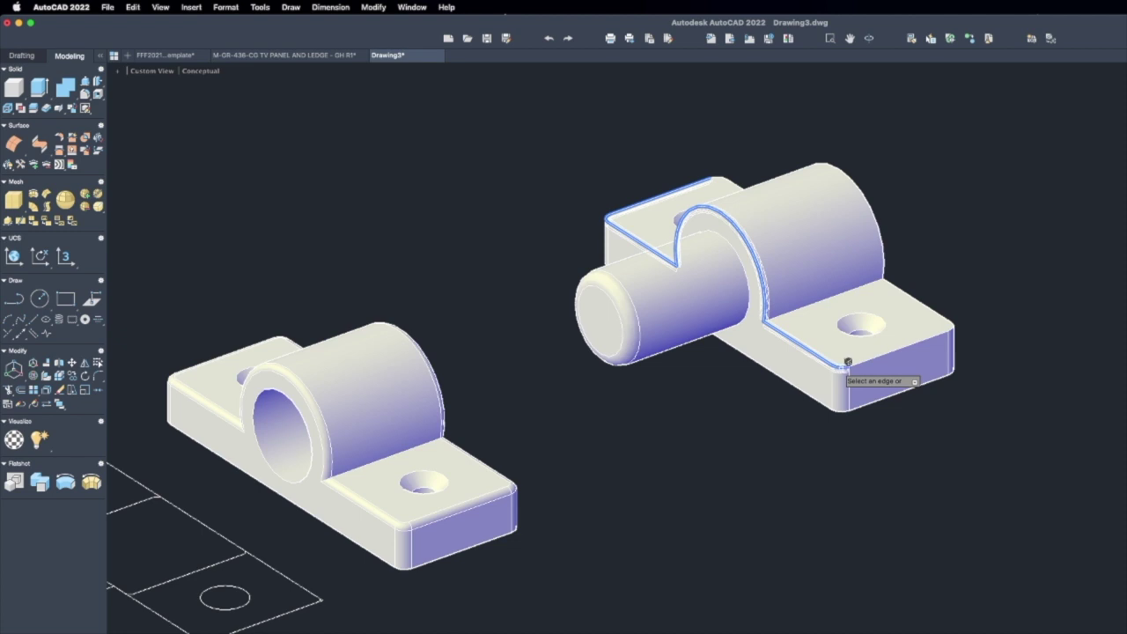
left_click(865, 357)
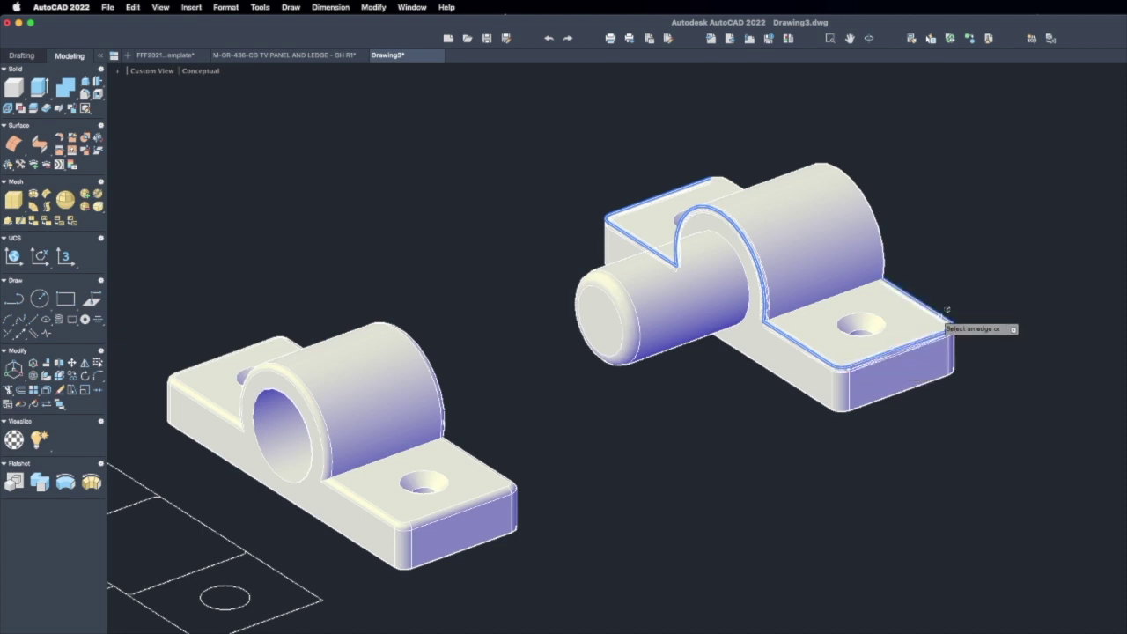
left_click(947, 310)
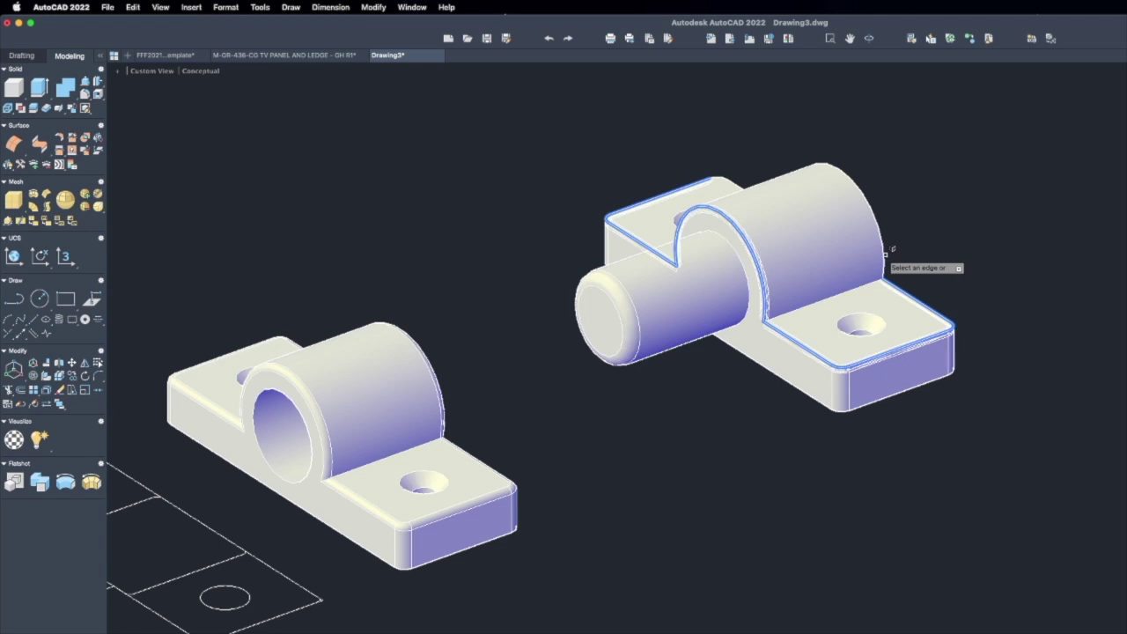
left_click(884, 253)
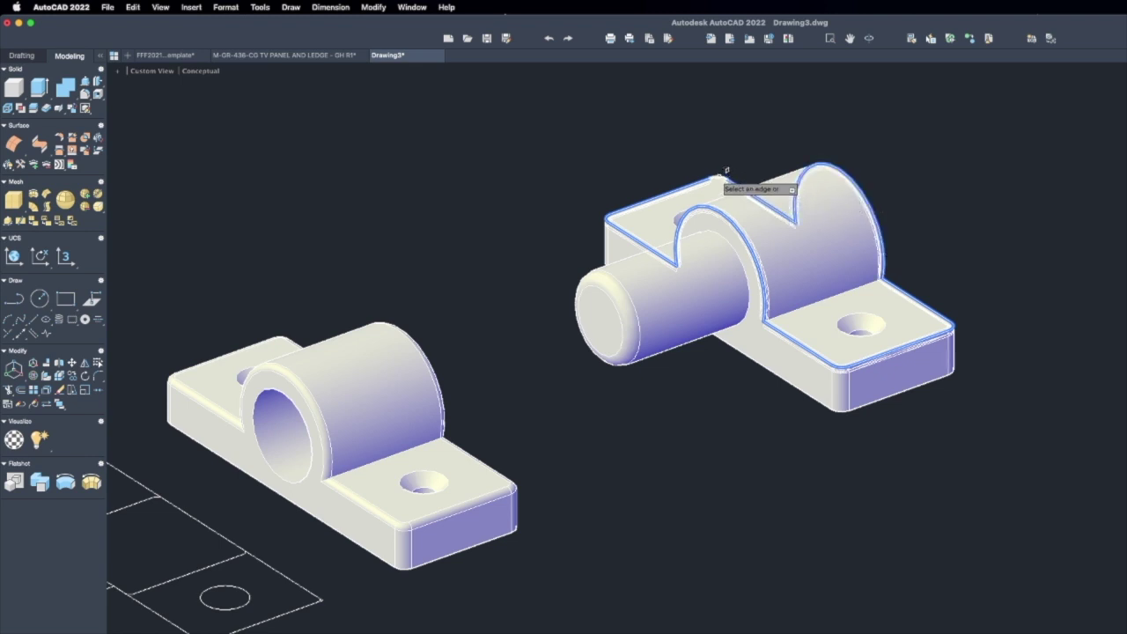
key("Return")
key("Return")
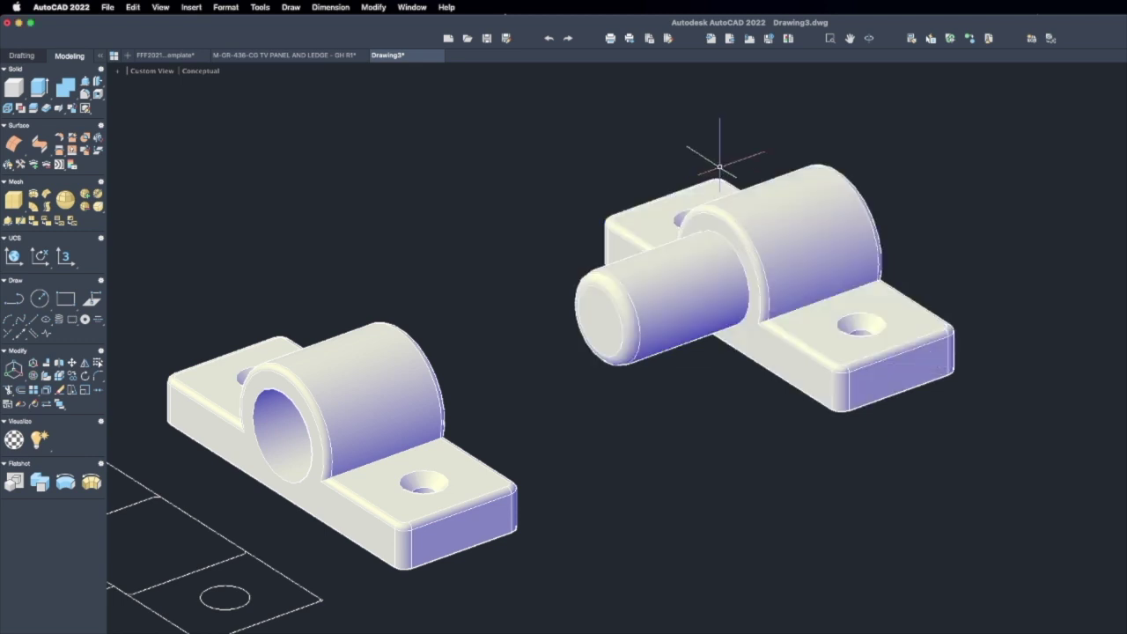
- Copy both finished latch parts together to an empty area in front of the originals
scroll(575, 249, "down", 1)
left_click(598, 326)
type("c")
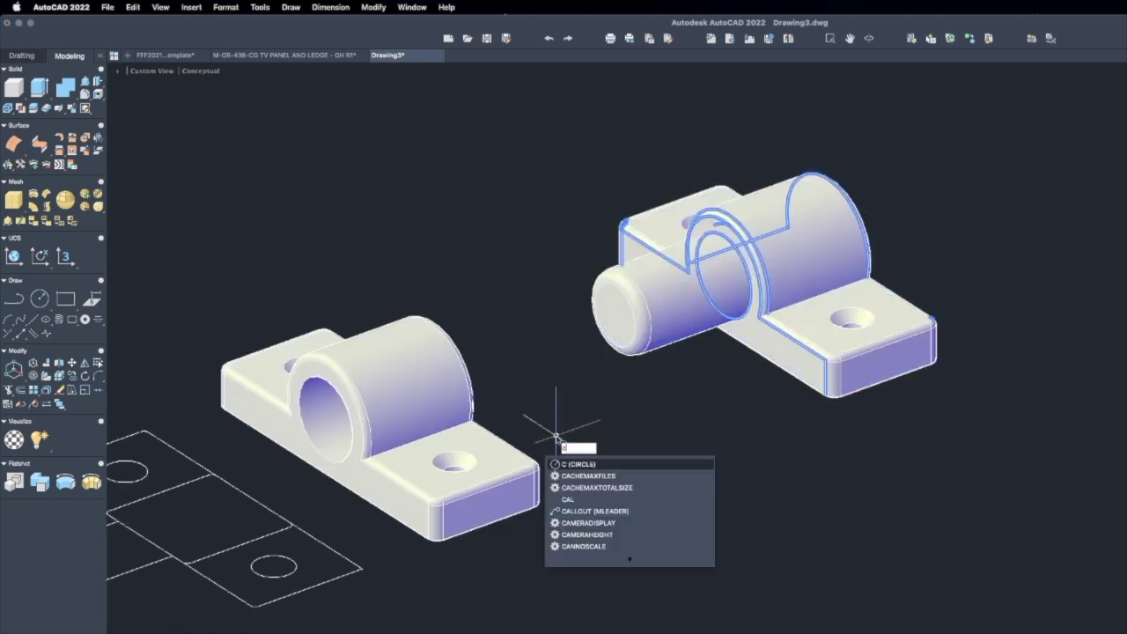
key("Return")
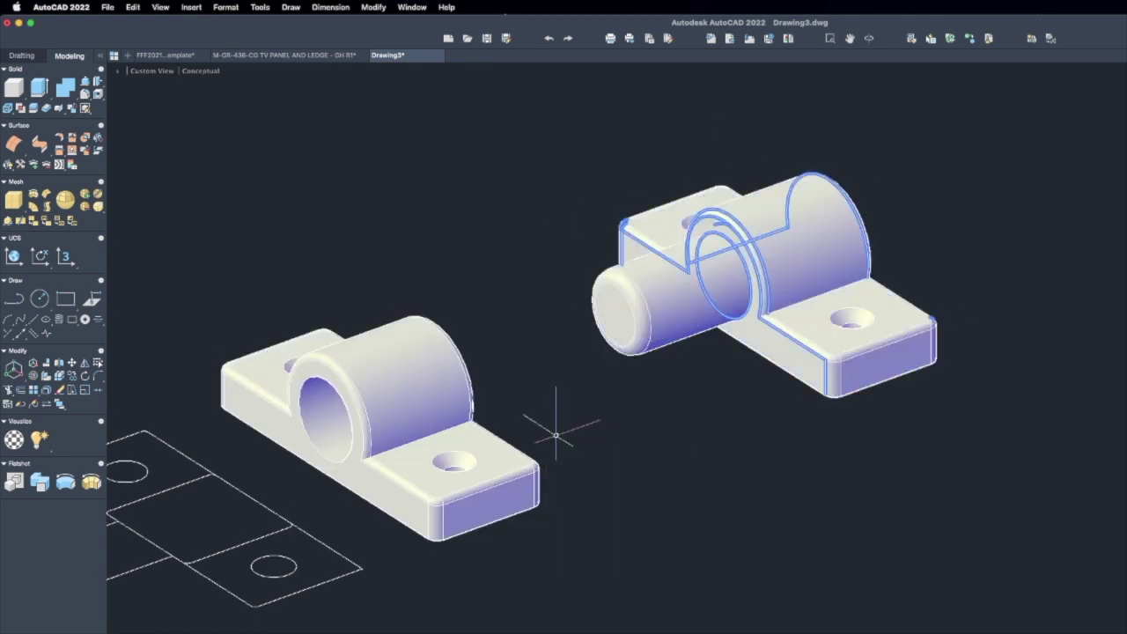
right_click(470, 490)
left_click(526, 496)
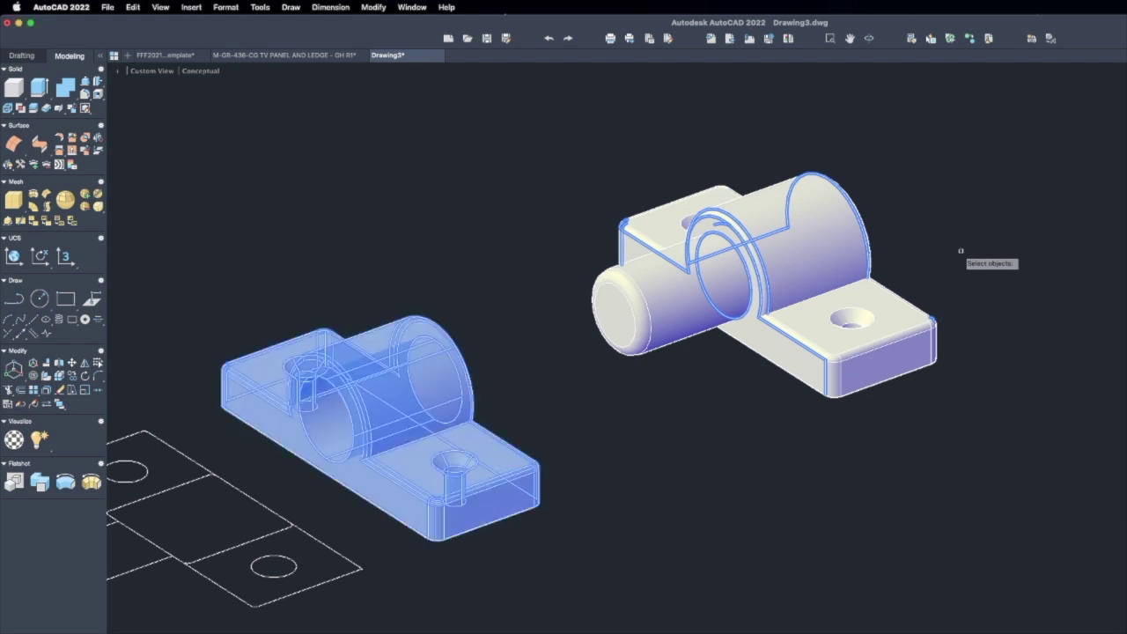
left_click(863, 319)
scroll(863, 299, "down", 5)
key("Return")
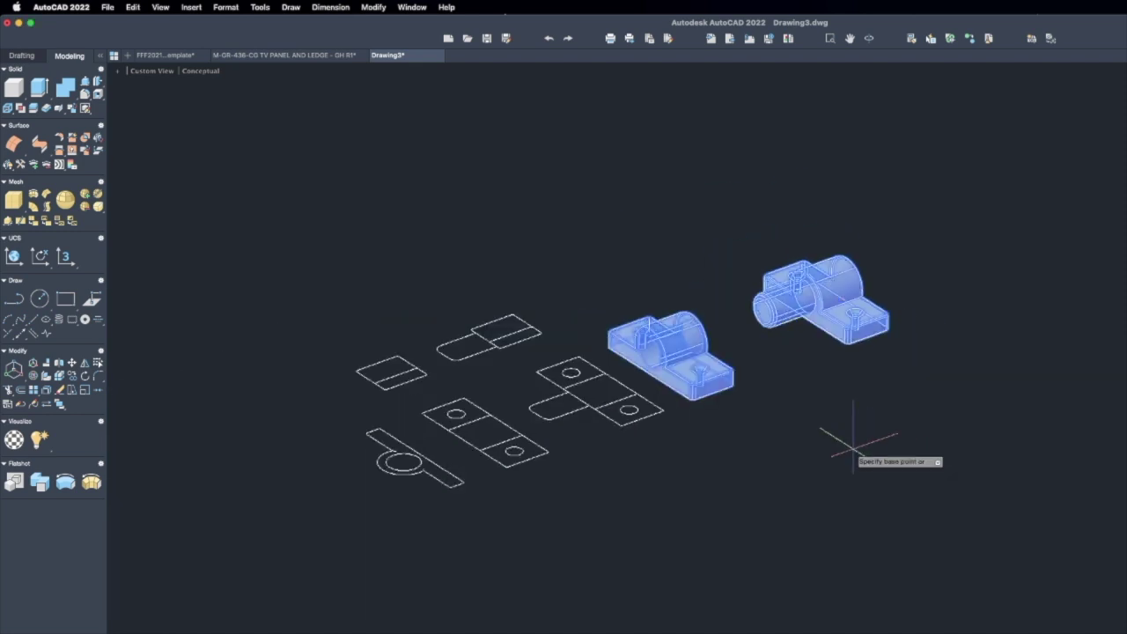
left_click(853, 449)
left_click(1014, 506)
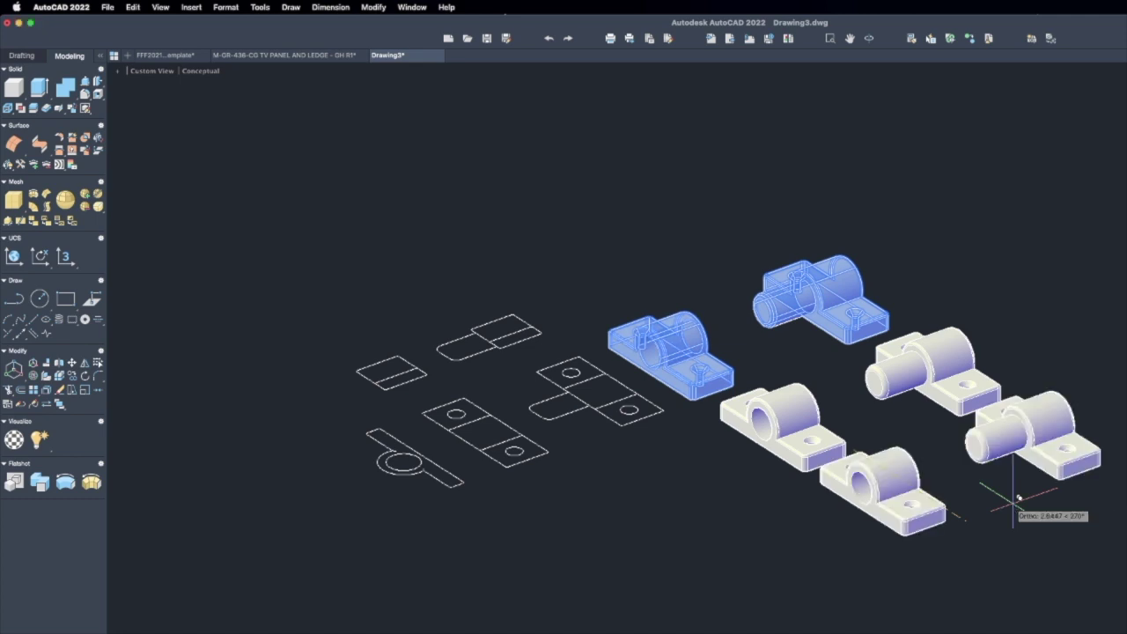
key("Return")
- Move the copied bolt part along its axis so the bolt slides into the copied hollow barrel and the plates meet
type("m")
key("Return")
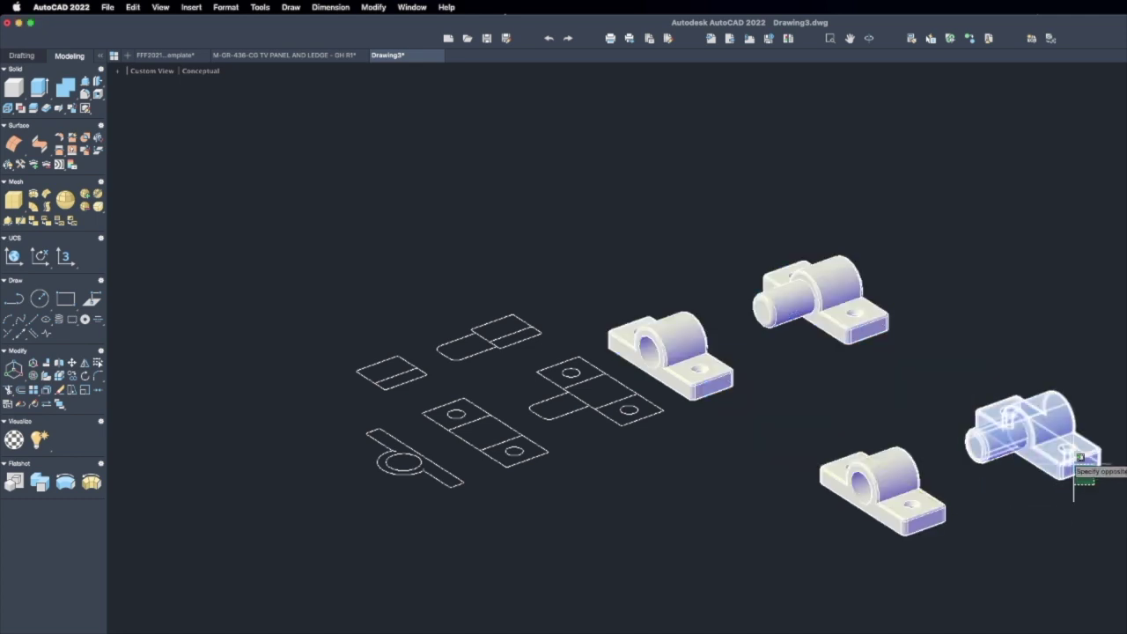
left_click(1075, 458)
key("Return")
left_click(1117, 510)
key("Return")
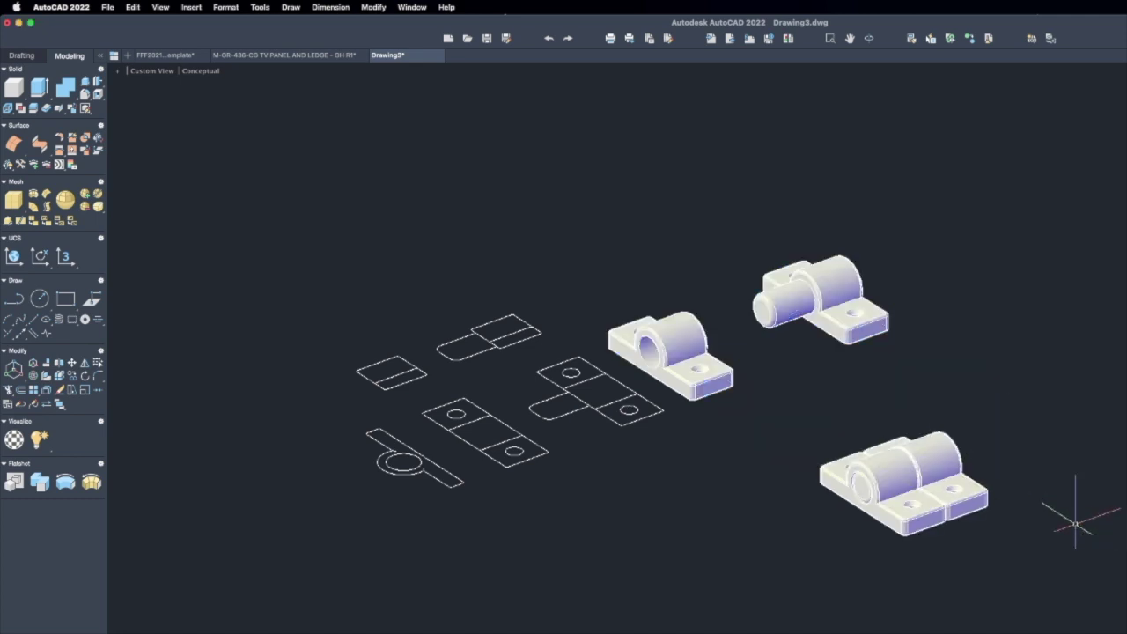
- Switch to the Top view and create a Flatshot inserted as a new block, with default scale and 0 rotation
mouse_move(952, 483)
middle_mouse_down()
mouse_move(608, 347)
mouse_move(656, 403)
middle_mouse_up()
scroll(608, 348, "up", 3)
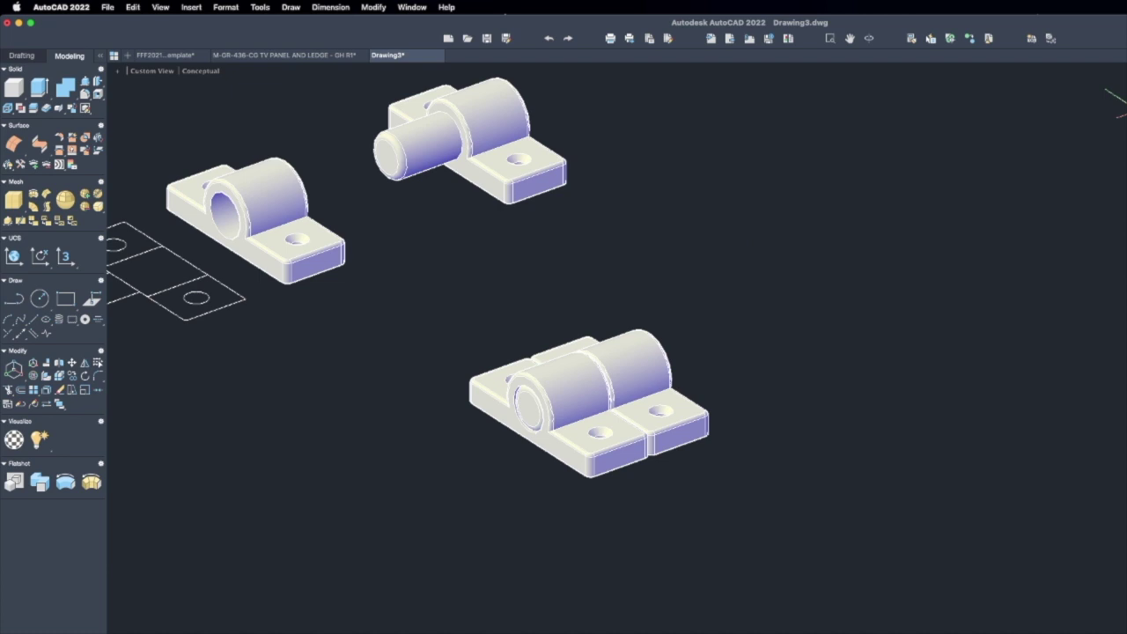
left_click(839, 246)
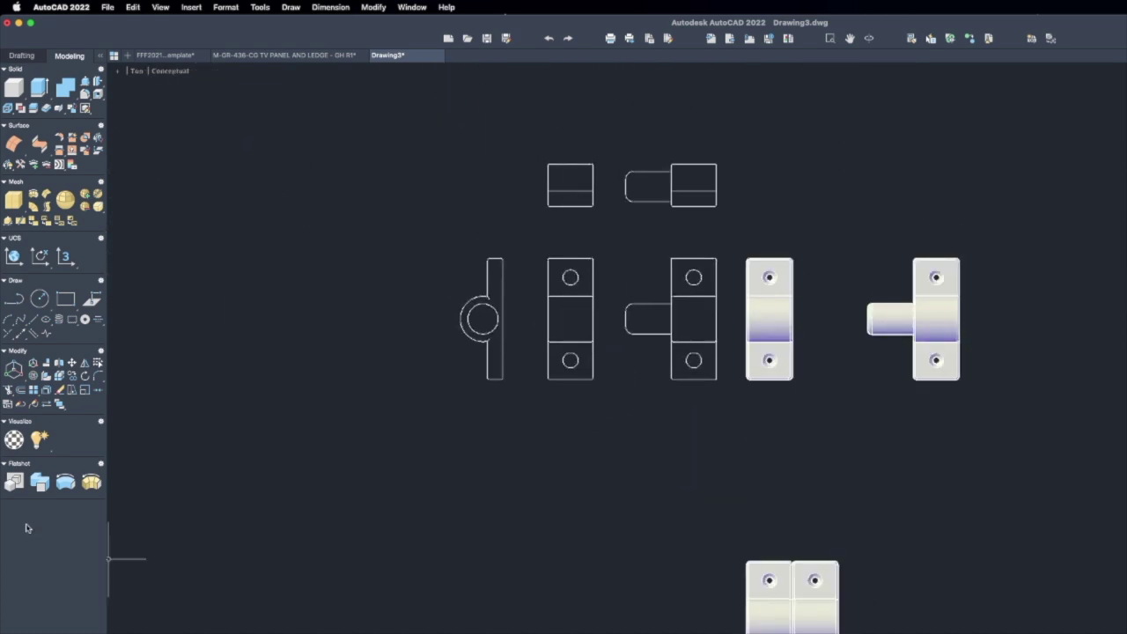
left_click(13, 482)
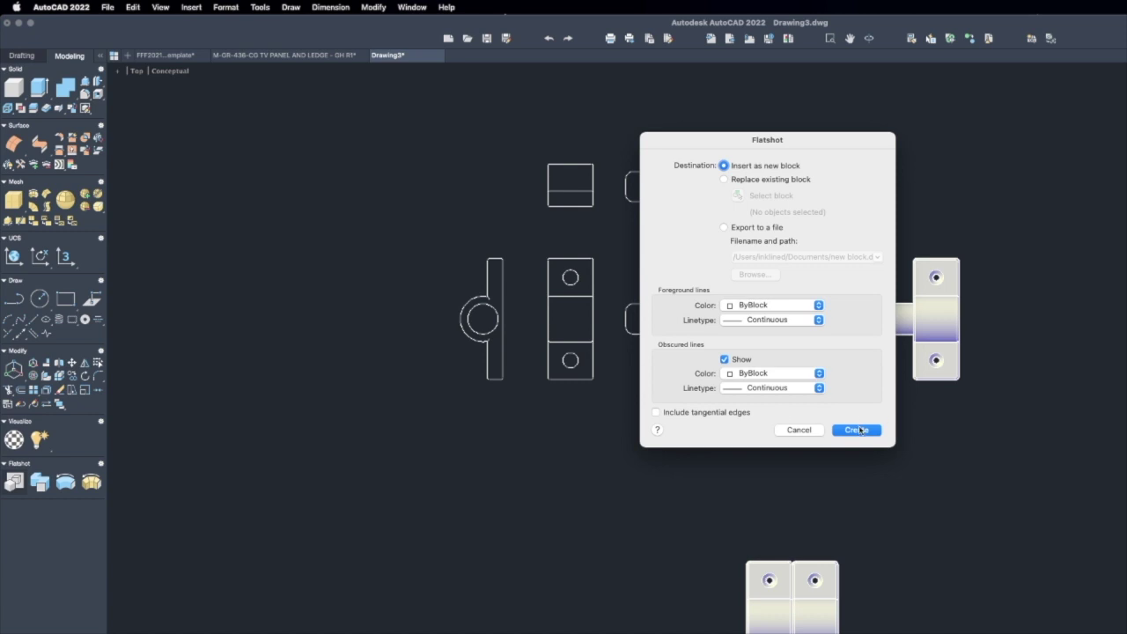
left_click(855, 429)
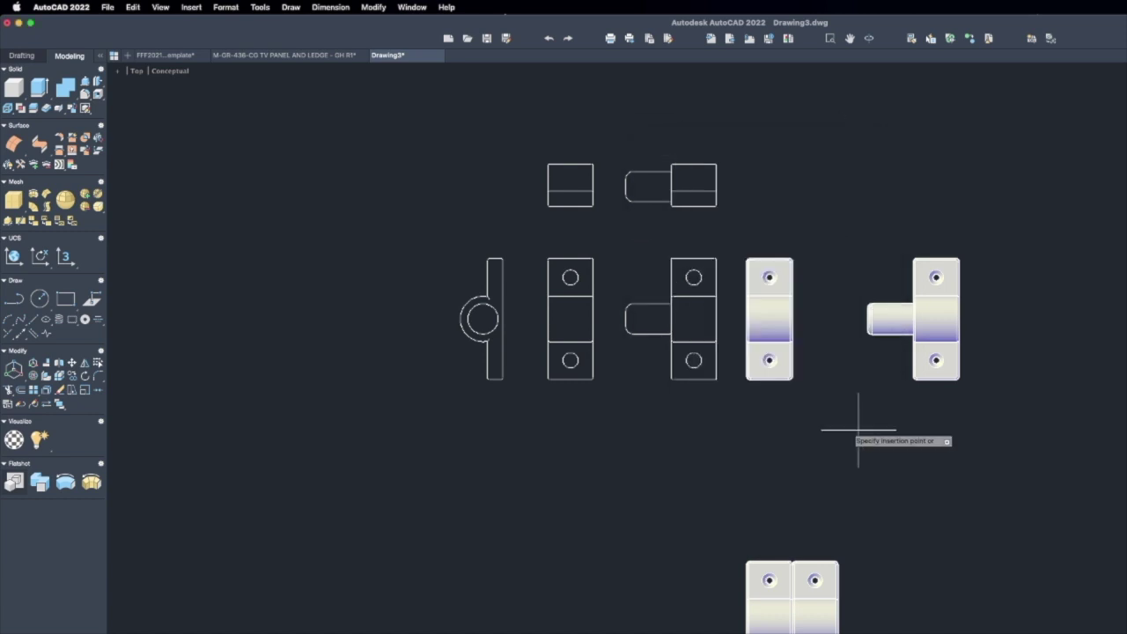
left_click(714, 308)
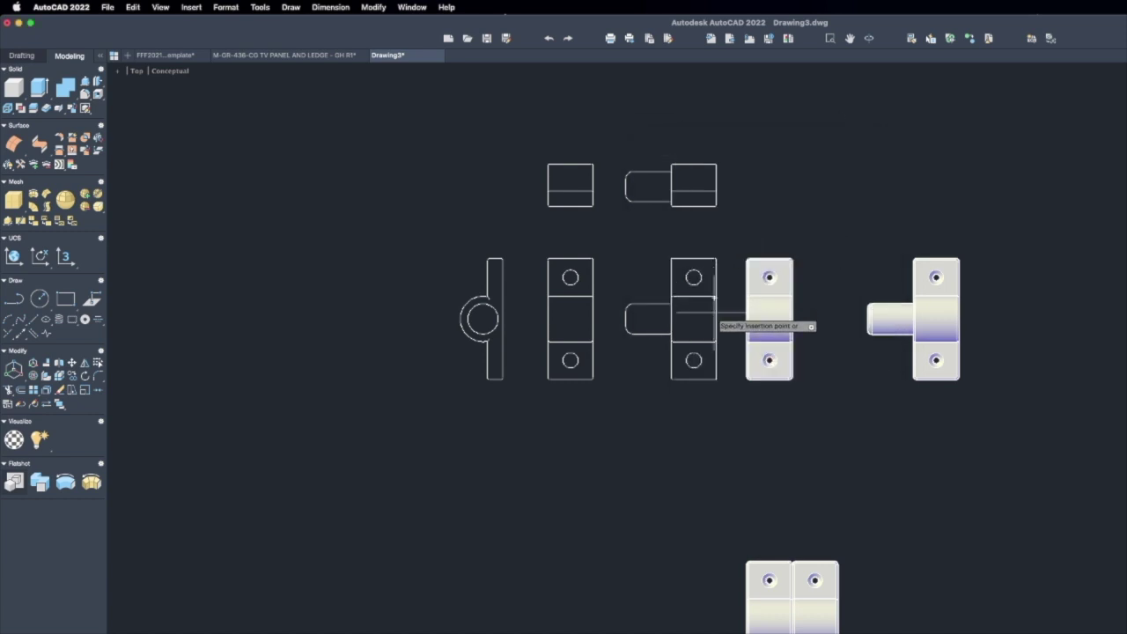
key("Return")
key("Return")
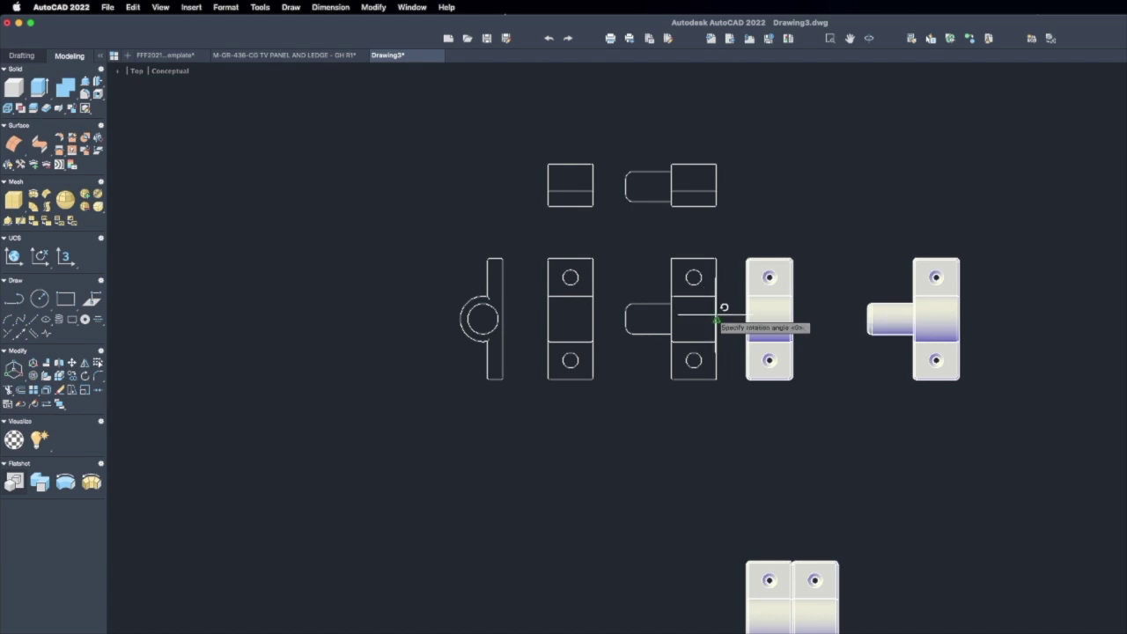
key("Return")
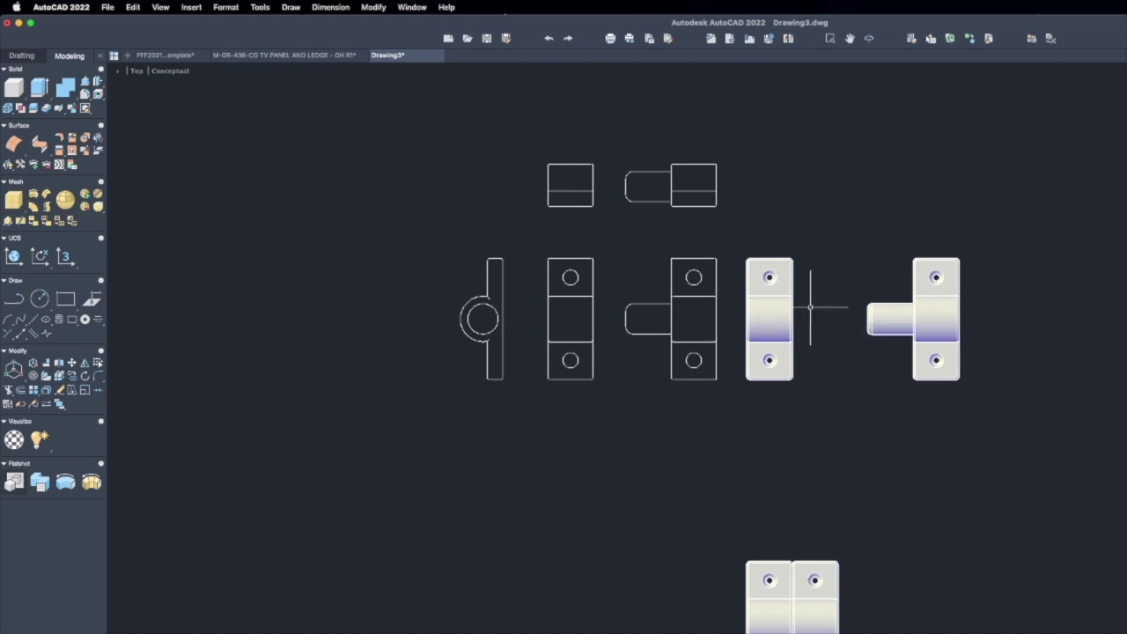
- Set the view to SW Isometric to display the solids and the flattened top view block in 3D
mouse_move(824, 309)
middle_mouse_down()
mouse_move(524, 317)
mouse_move(347, 393)
middle_mouse_up()
scroll(585, 365, "down", 1)
middle_click_drag(672, 356, 746, 364)
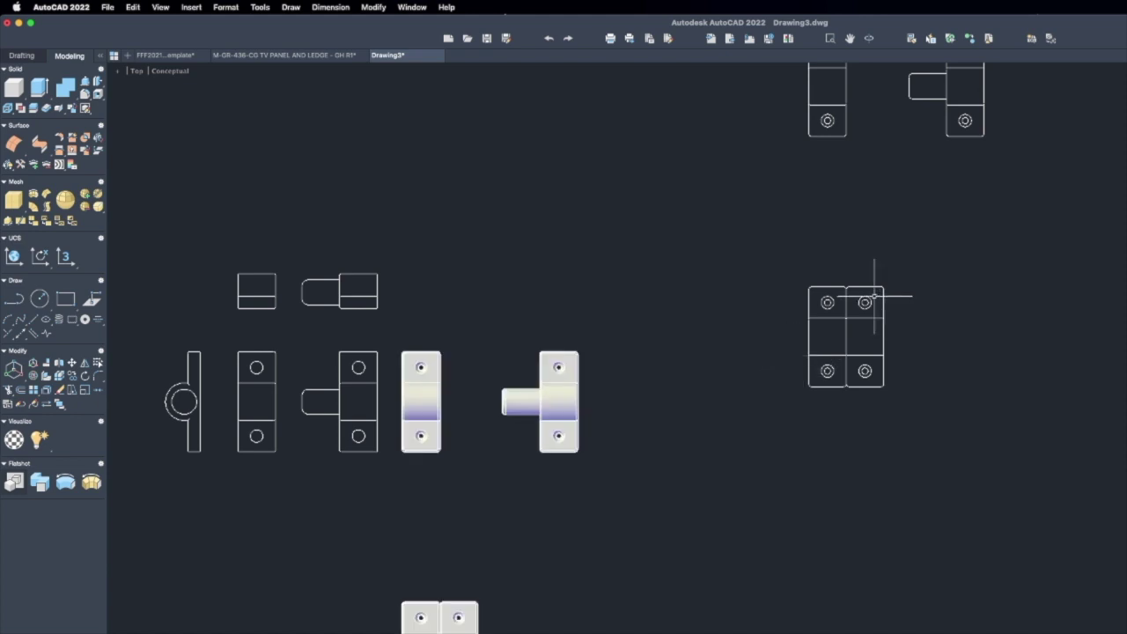
mouse_move(471, 373)
middle_mouse_down()
mouse_move(489, 467)
mouse_move(499, 455)
middle_mouse_up()
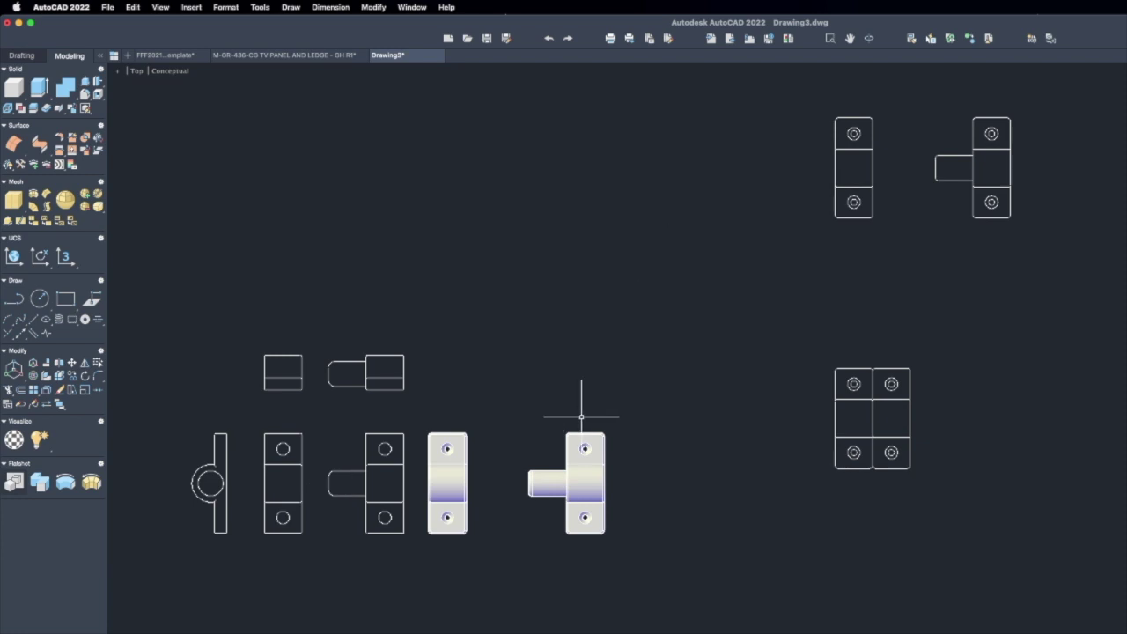
left_click(138, 72)
left_click(179, 176)
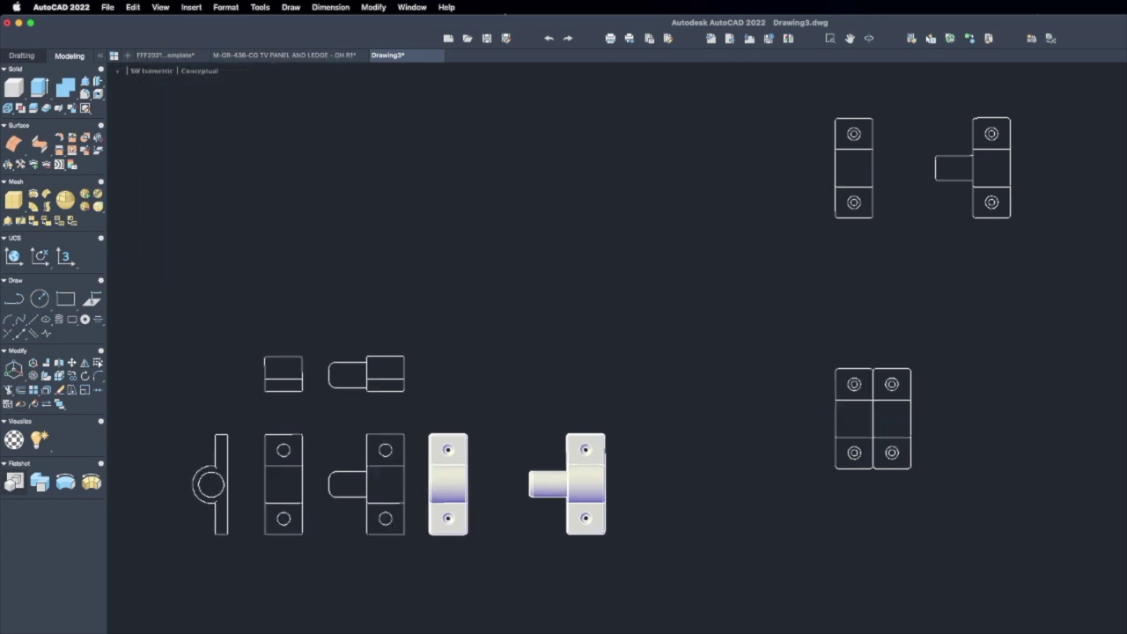